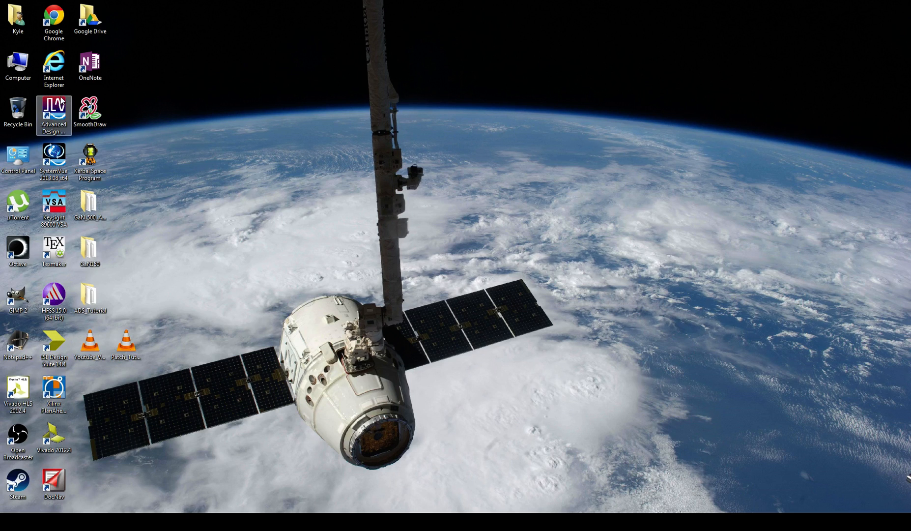
Step: Launch Advanced Design System, dismiss the getting-started window and begin a new workspace past the wizard's introduction
left_click(58, 109)
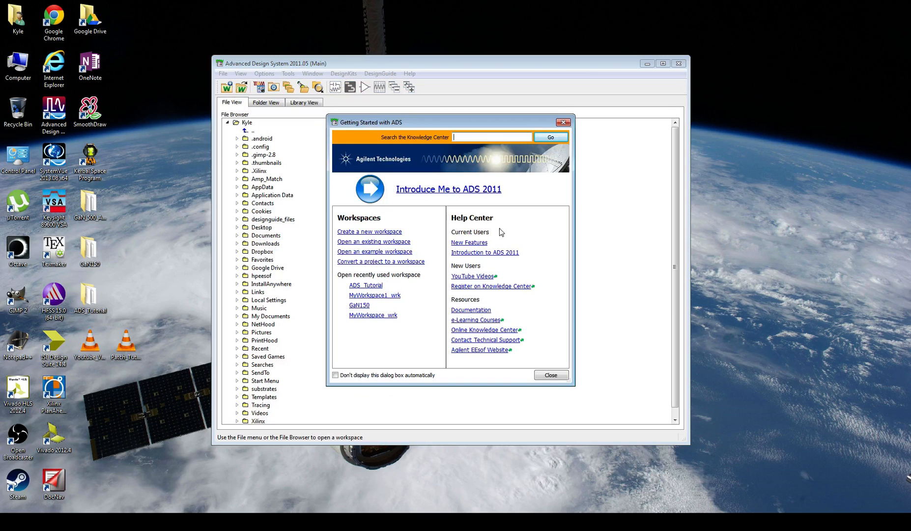
left_click(551, 376)
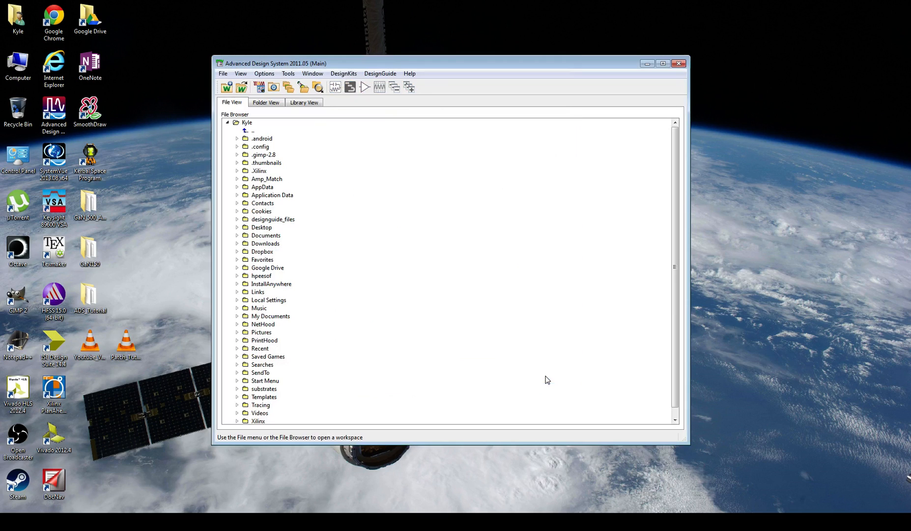
left_click(230, 87)
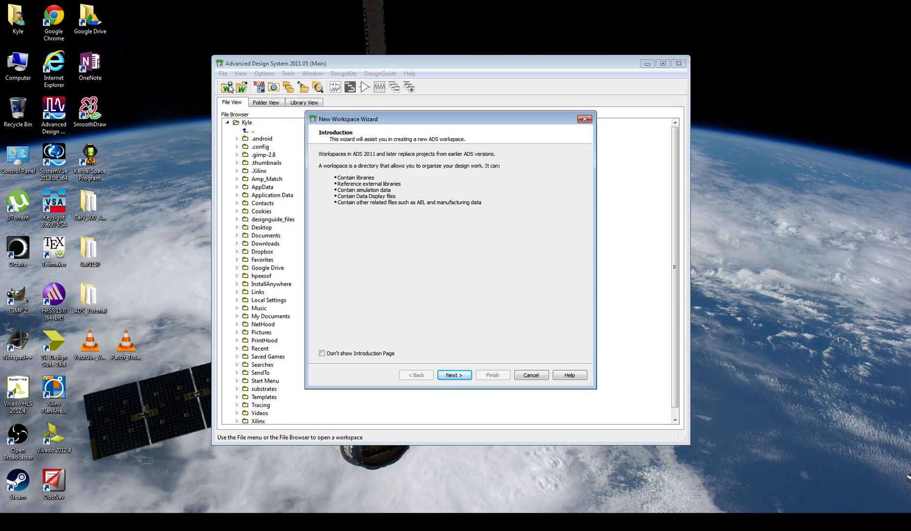
left_click(455, 375)
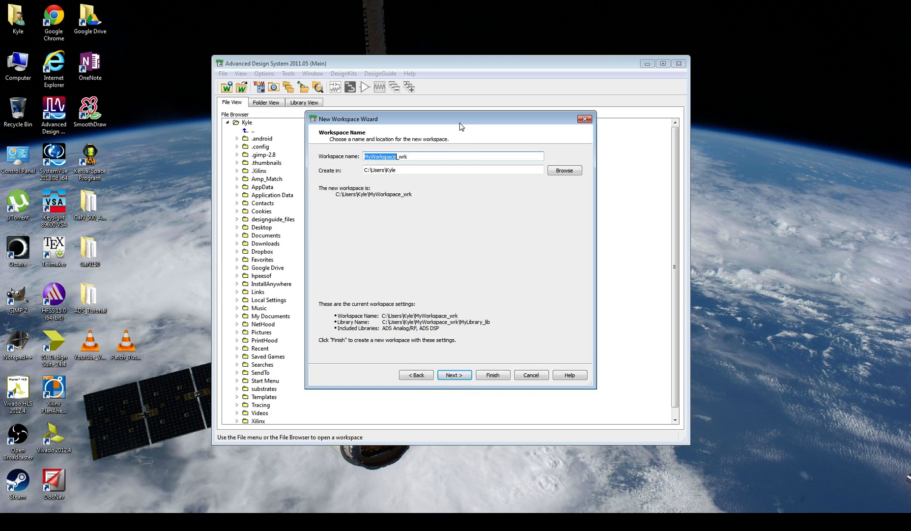
Step: Set the new workspace's location to the Desktop folder and name it Filter_Tutorial
left_click(556, 172)
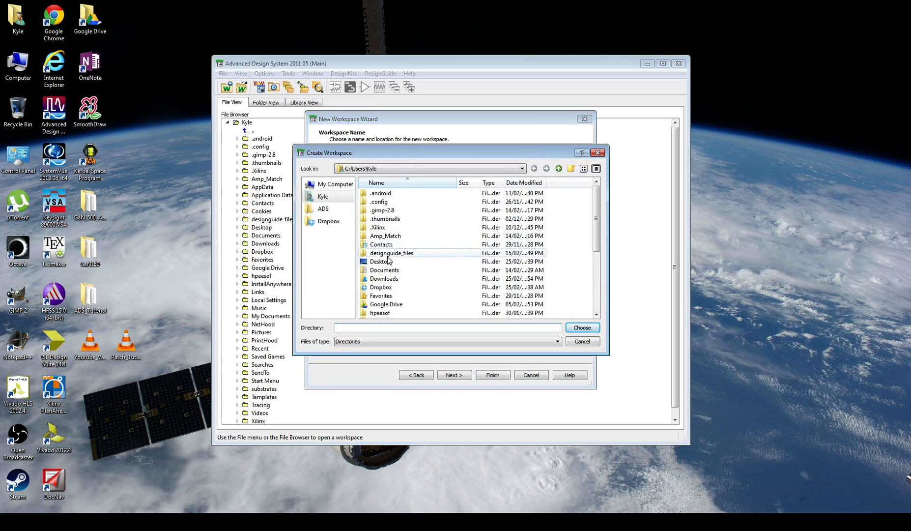
double_click(379, 262)
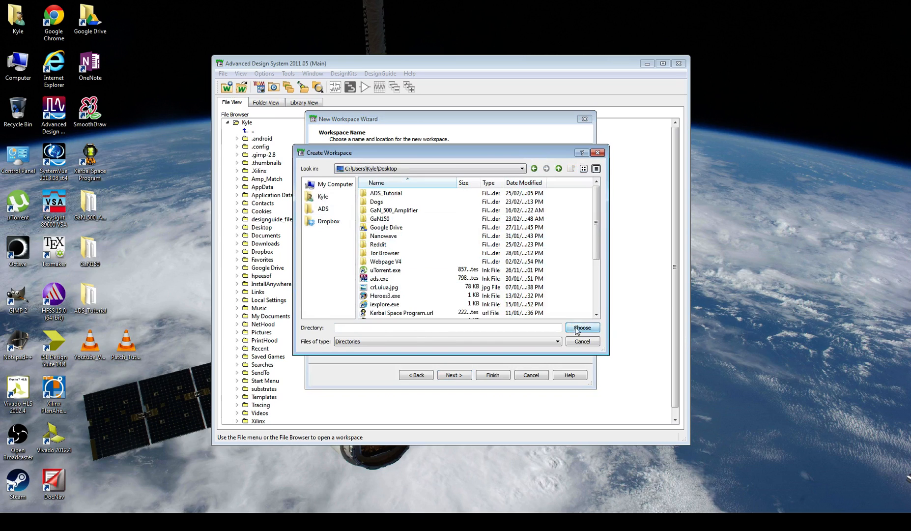
left_click(580, 328)
left_click_drag(431, 156, 313, 160)
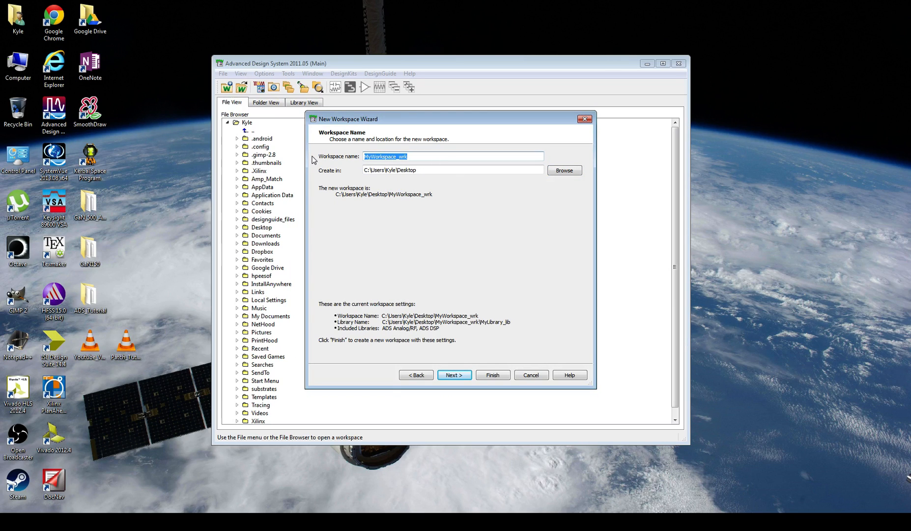
type("Filter_")
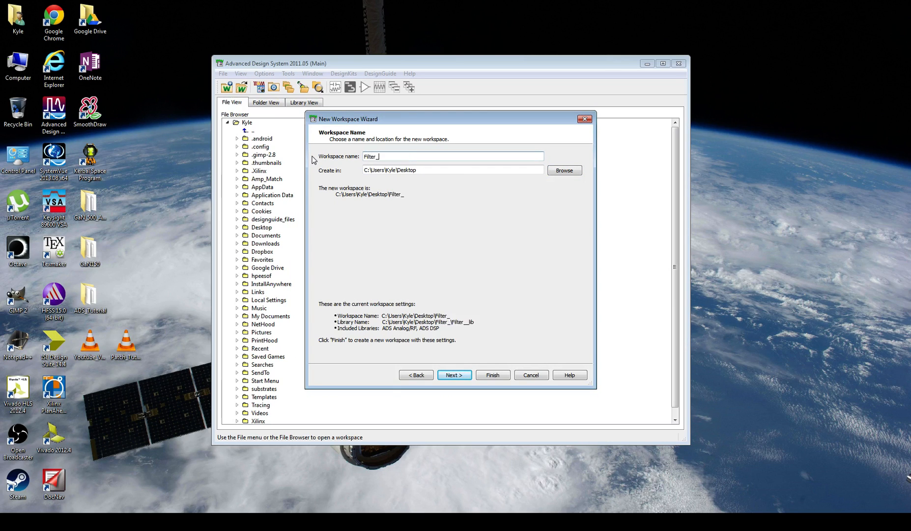
type("Tutorial")
key("Return")
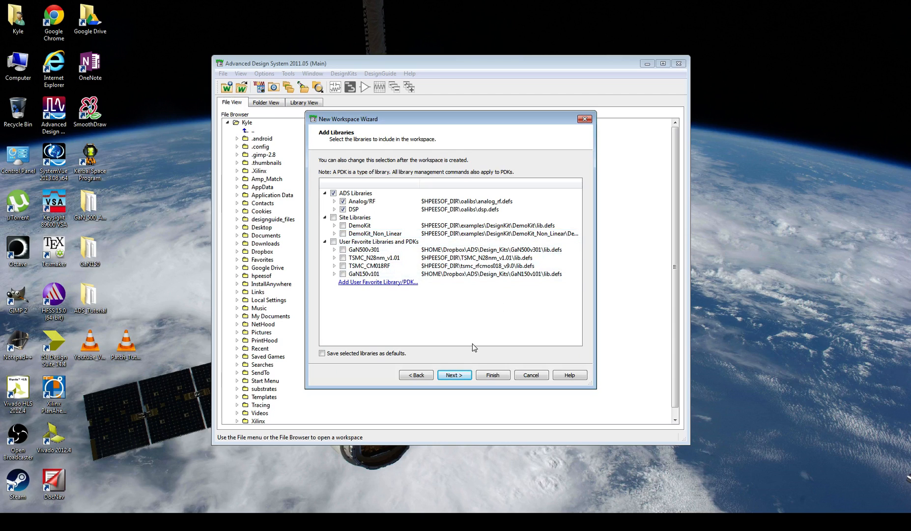
Step: Keep the default libraries and library name, choose Standard ADS Layers with 0.0001 millimeter layout resolution, and create the workspace
left_click(453, 375)
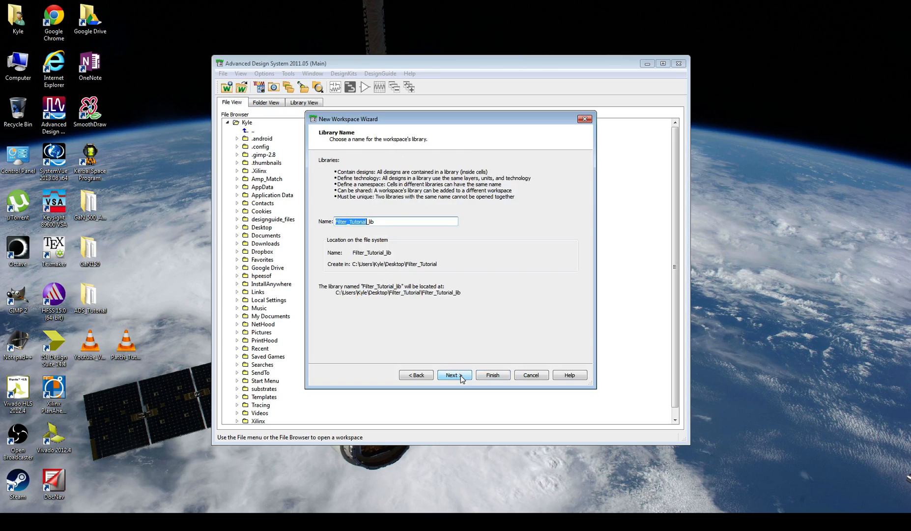
left_click(461, 376)
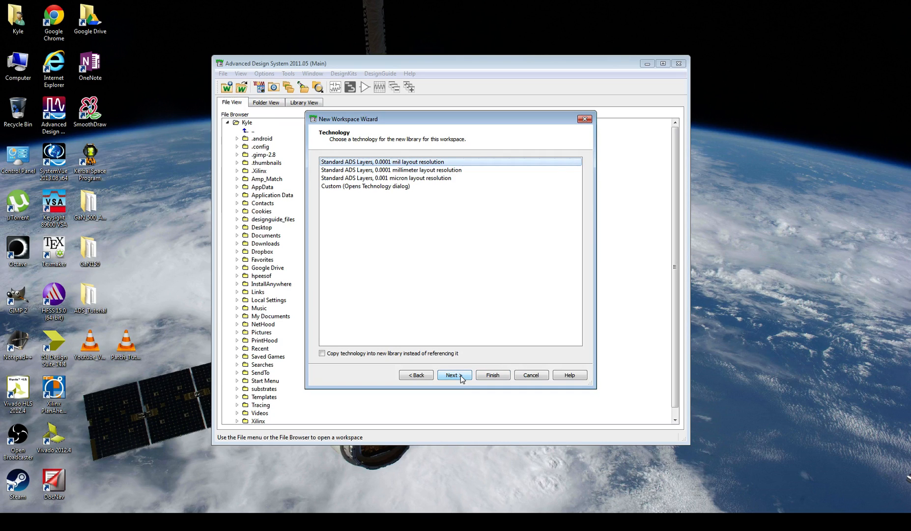
left_click(493, 170)
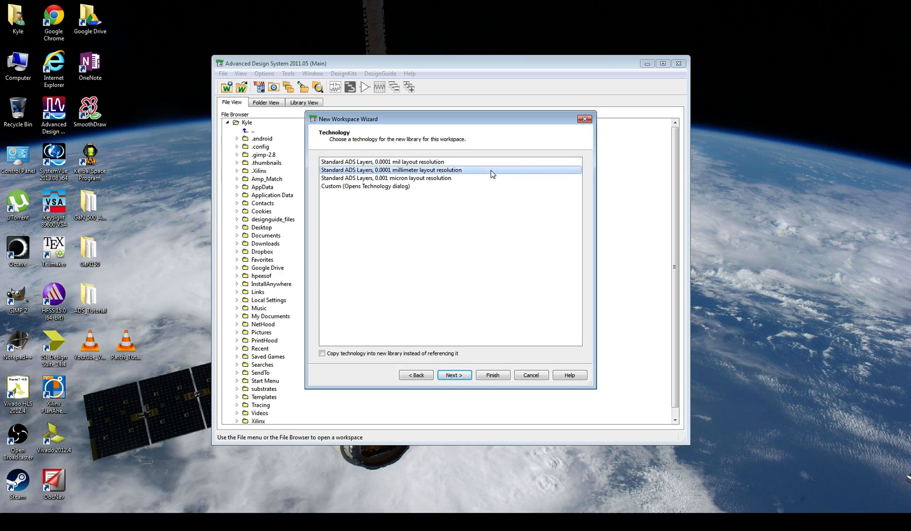
left_click(455, 376)
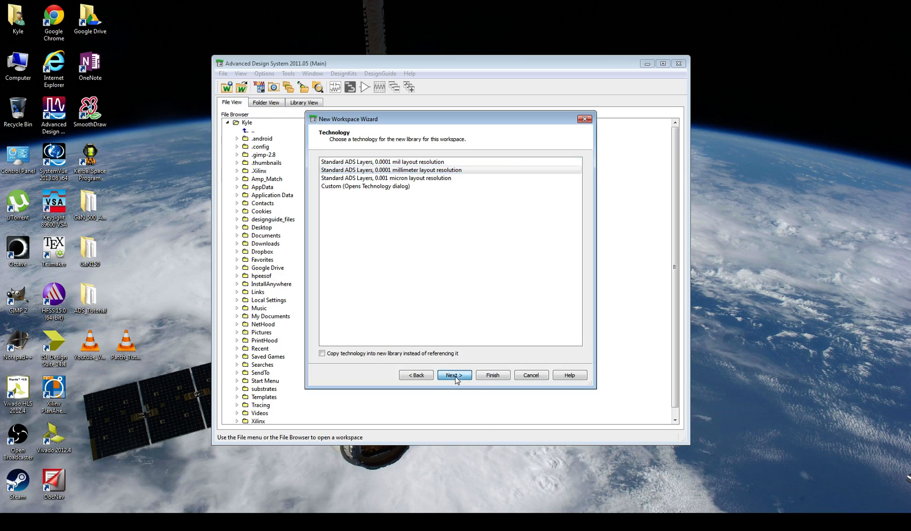
left_click(495, 378)
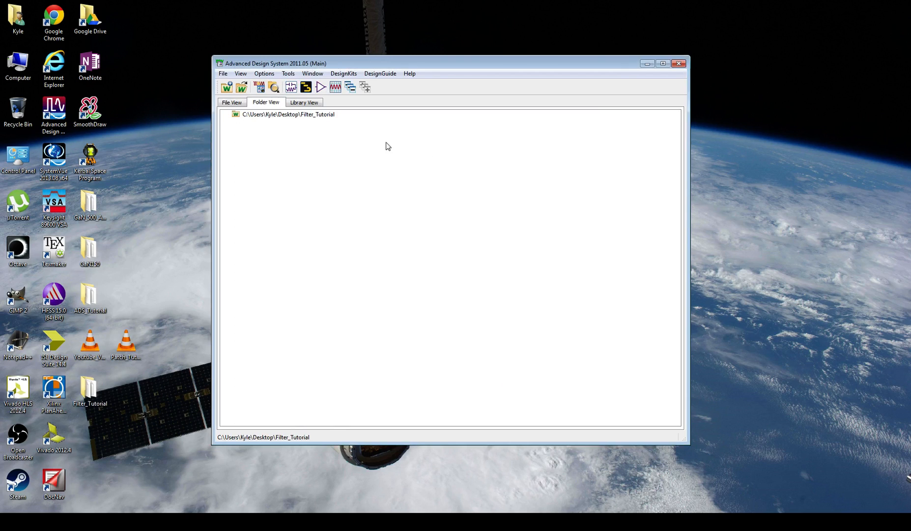
Step: Create a new schematic with the cell name Filter and dismiss the Schematic Wizard
left_click(294, 93)
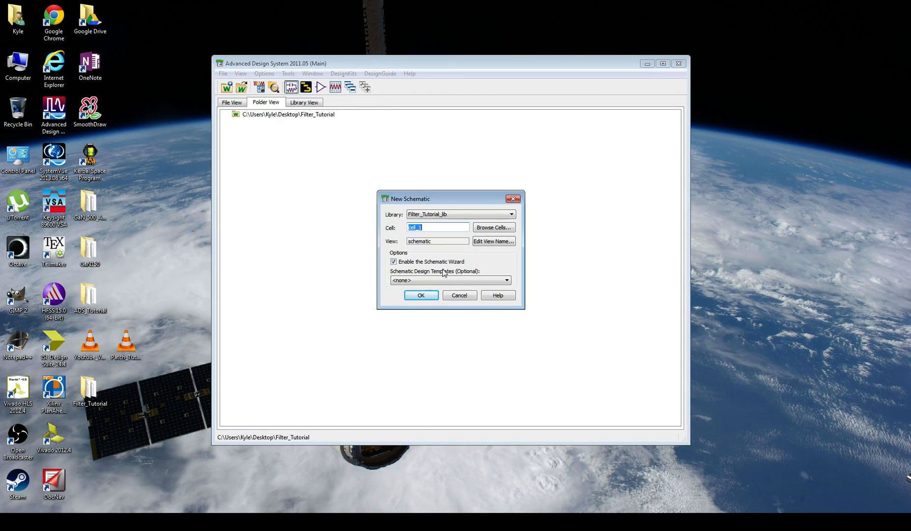
type("Filter")
key("Return")
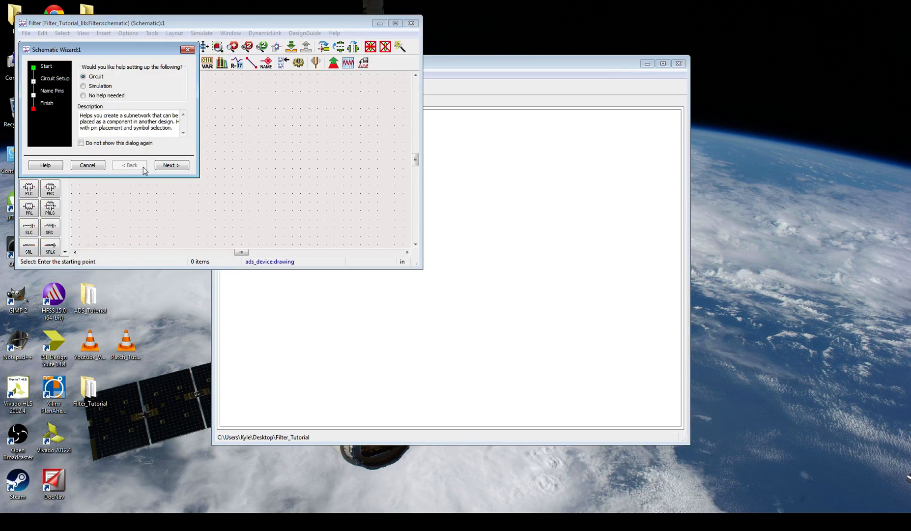
left_click(88, 165)
Step: Enlarge and reposition the schematic window so that it fills nearly the whole desktop
left_click_drag(422, 269, 885, 458)
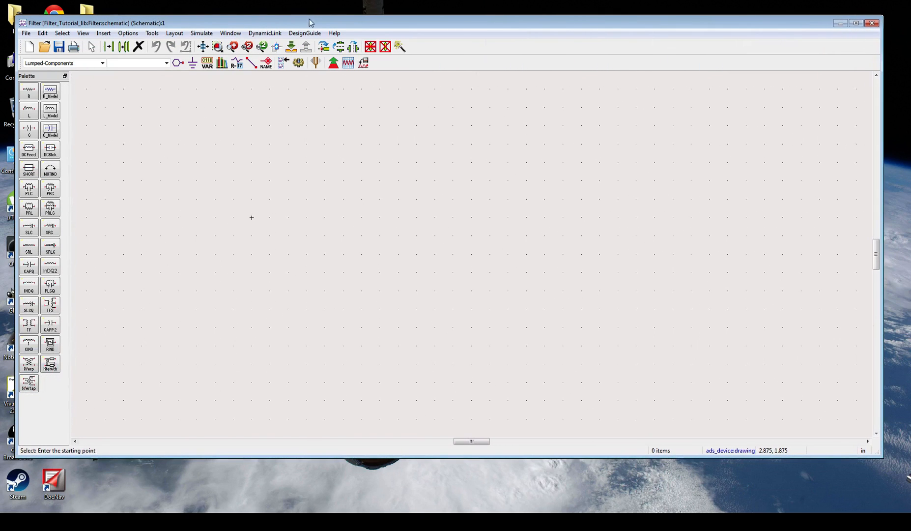
left_click_drag(309, 22, 299, 8)
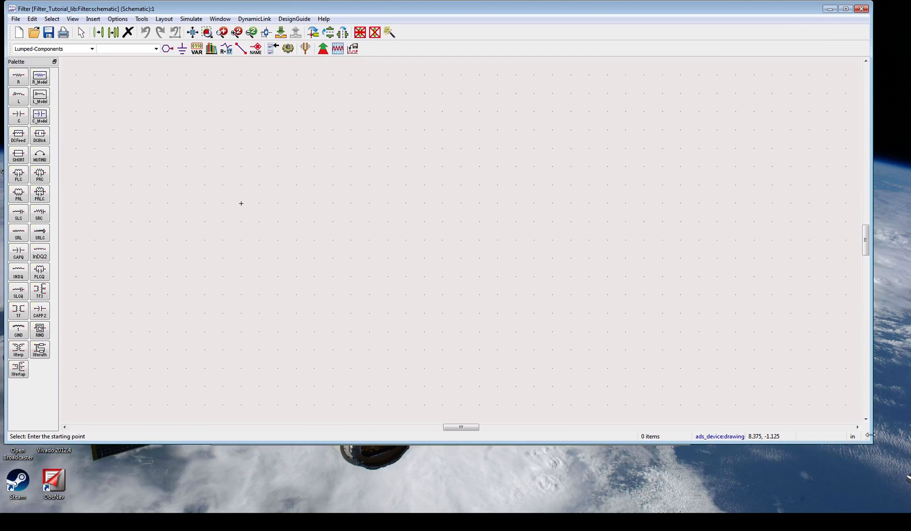
left_click_drag(870, 435, 907, 511)
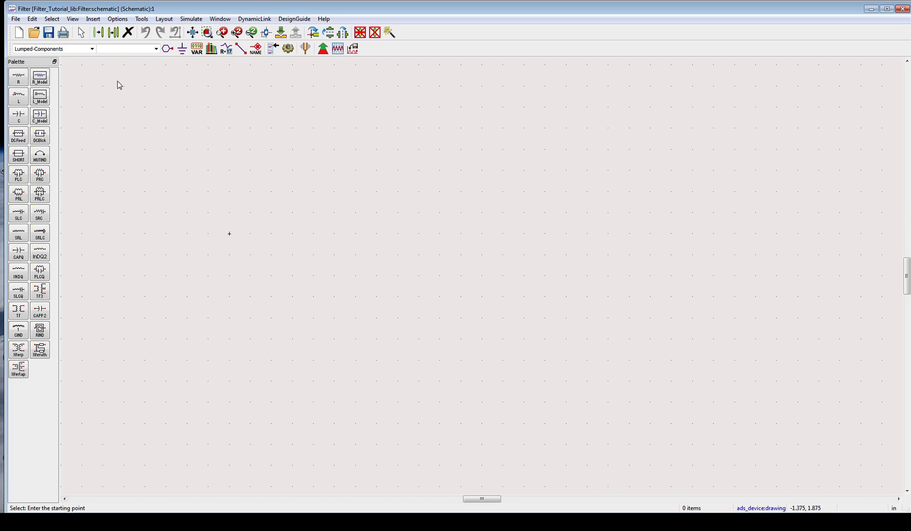
Step: Switch the component palette to TLines-Microstrip and place one MSUB substrate component at the schematic's origin
left_click(95, 51)
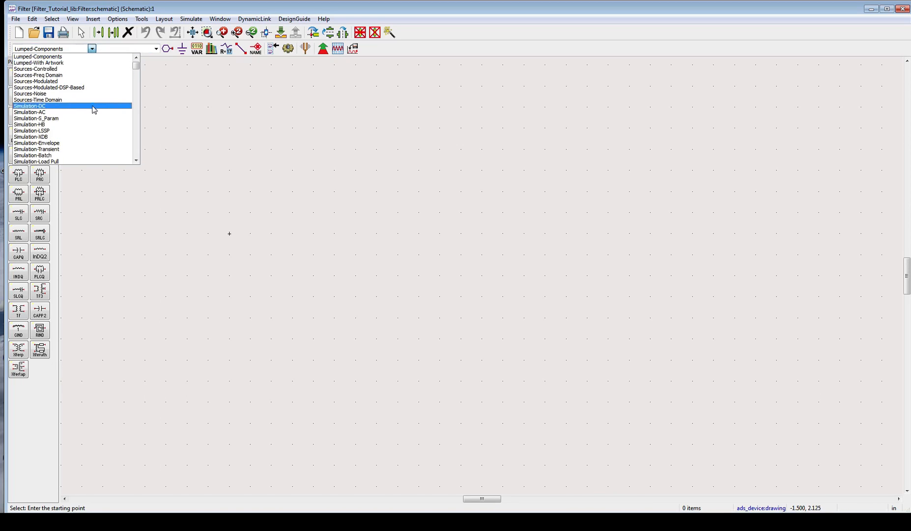
scroll(90, 120, "down", 2)
scroll(90, 121, "down", 5)
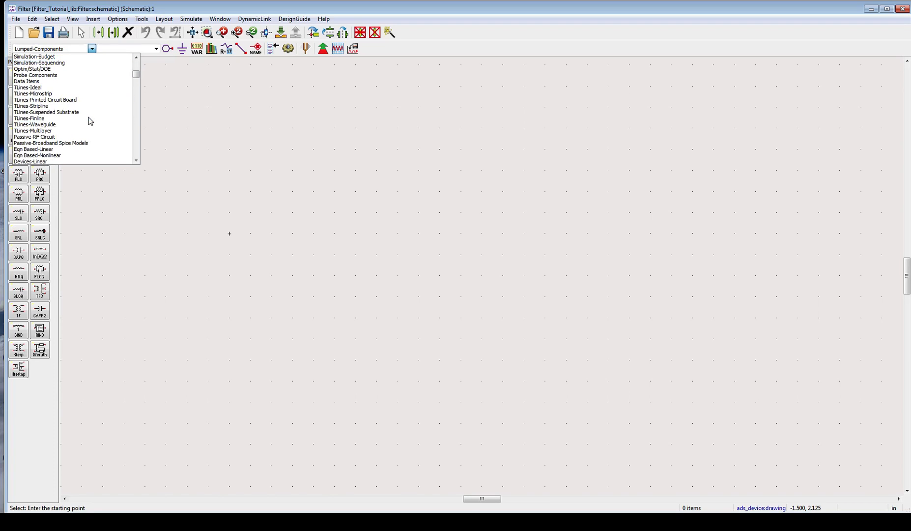
left_click(85, 94)
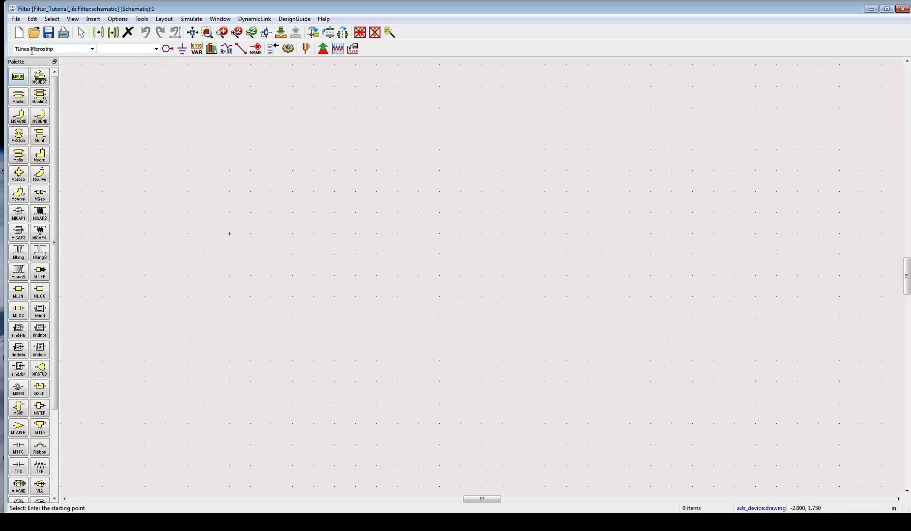
left_click(20, 80)
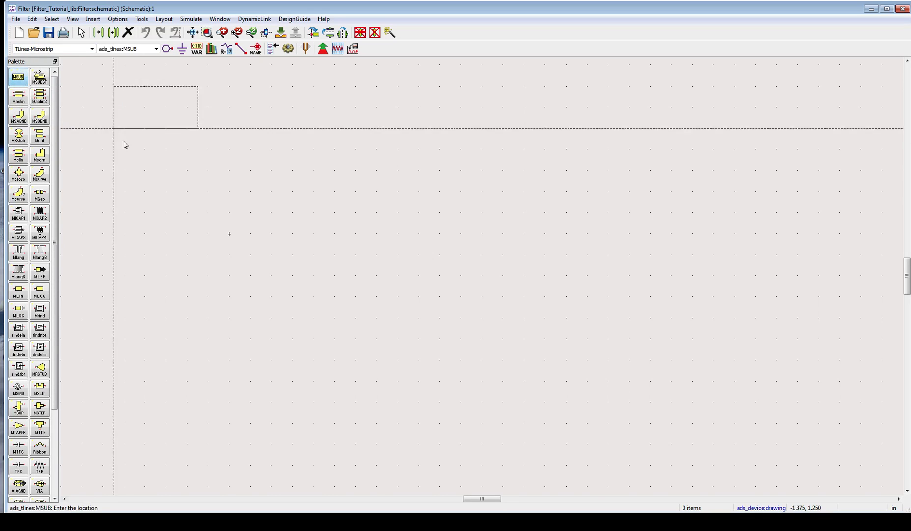
left_click(229, 234)
key("Escape")
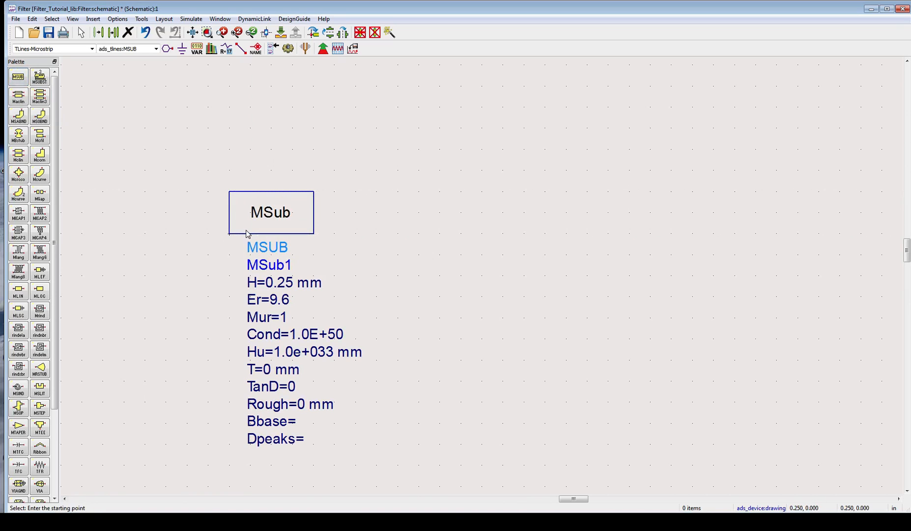
Step: Set the MSUB substrate's thickness H to 31 mil
left_click(322, 285)
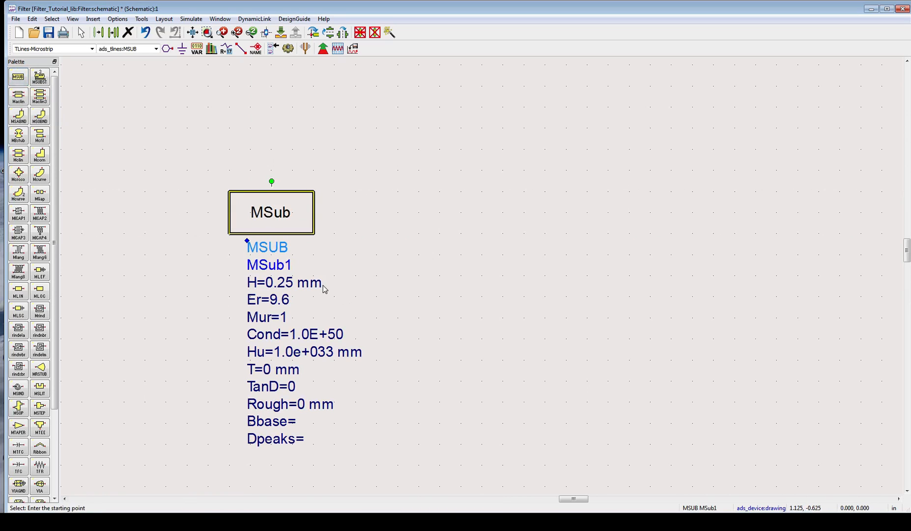
left_click(320, 284)
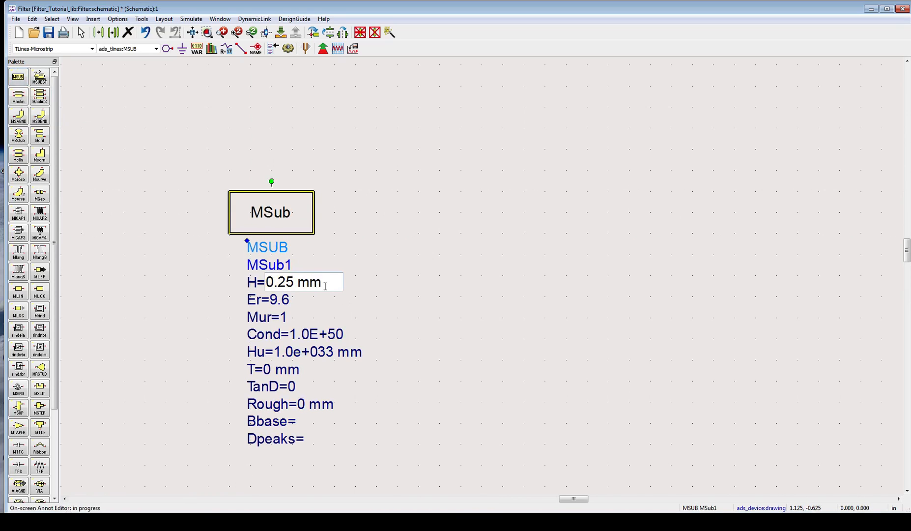
left_click_drag(325, 282, 255, 287)
type("31 mil")
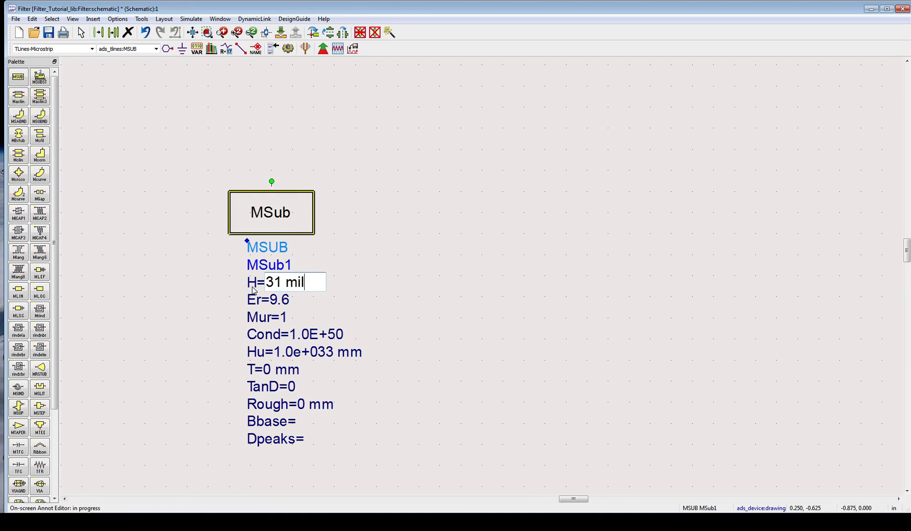
key("Tab")
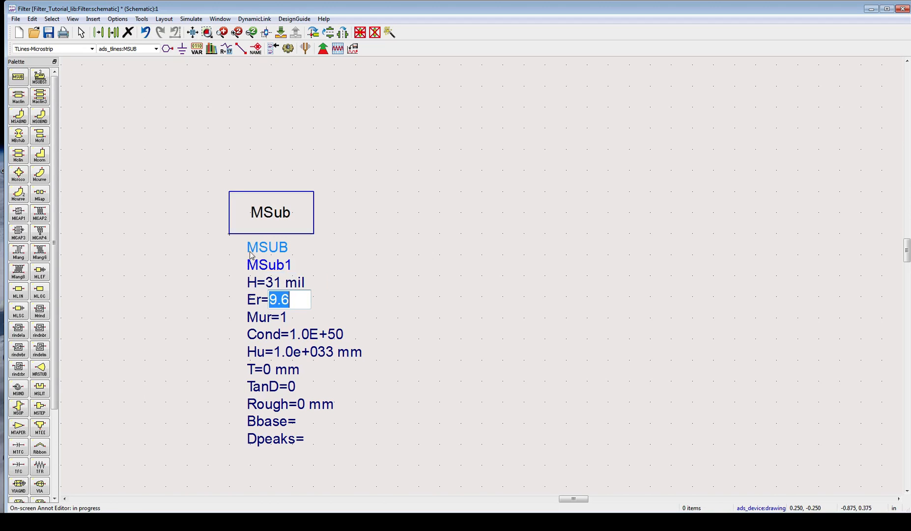
key("Return")
Step: Hide the Cond parameter of the MSUB component from the schematic display
double_click(297, 208)
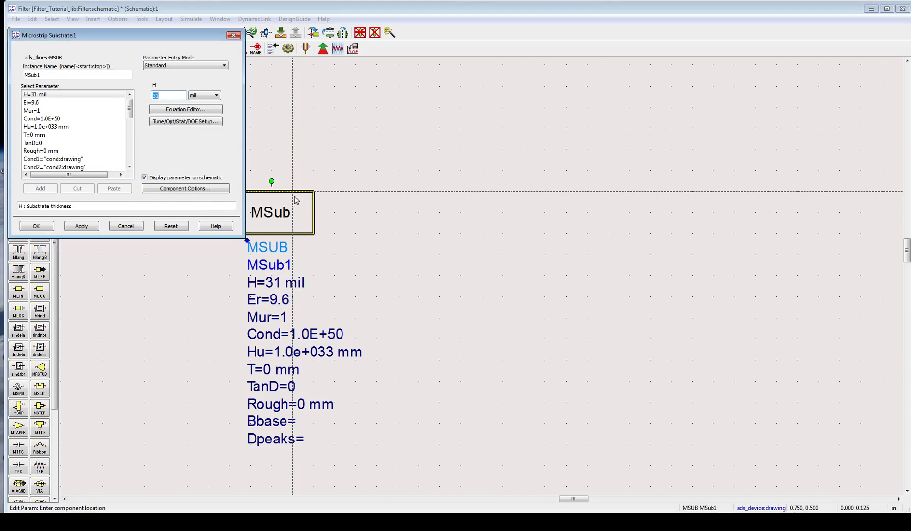
mouse_move(130, 112)
left_mouse_down()
mouse_move(130, 163)
mouse_move(130, 112)
left_mouse_up()
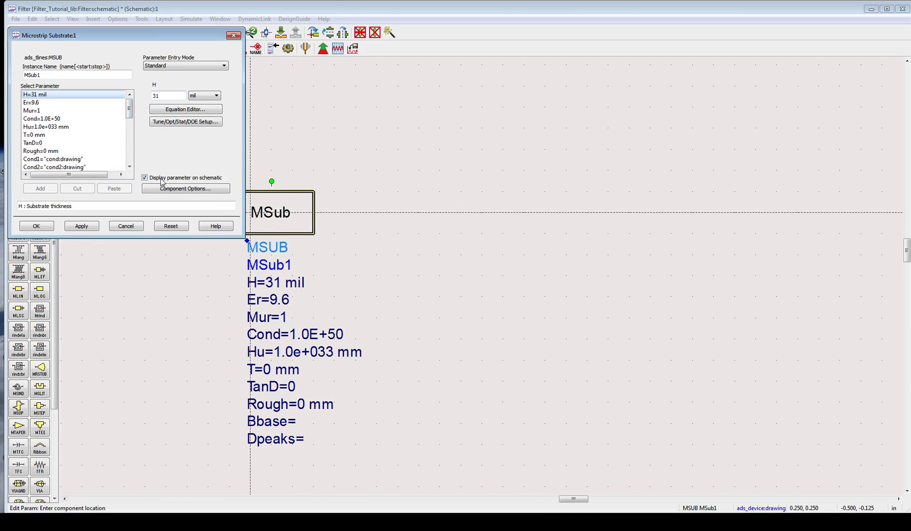
left_click(55, 119)
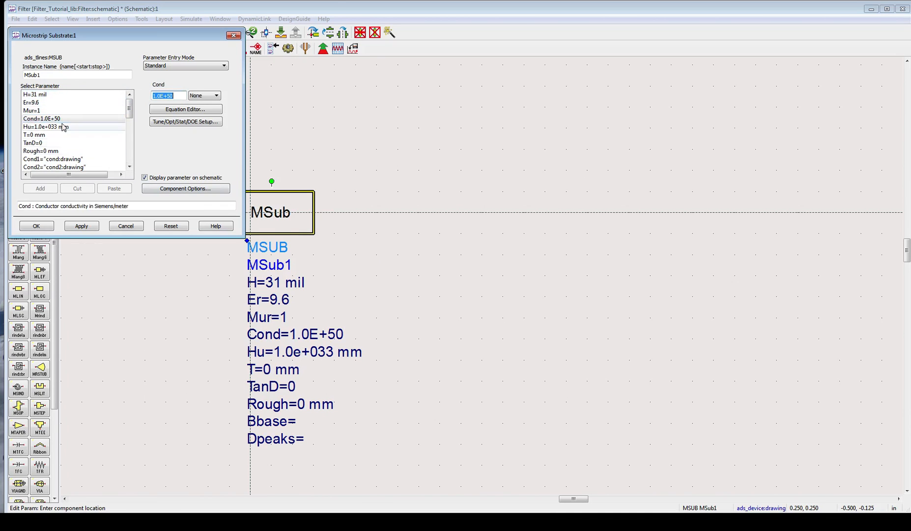
left_click(145, 177)
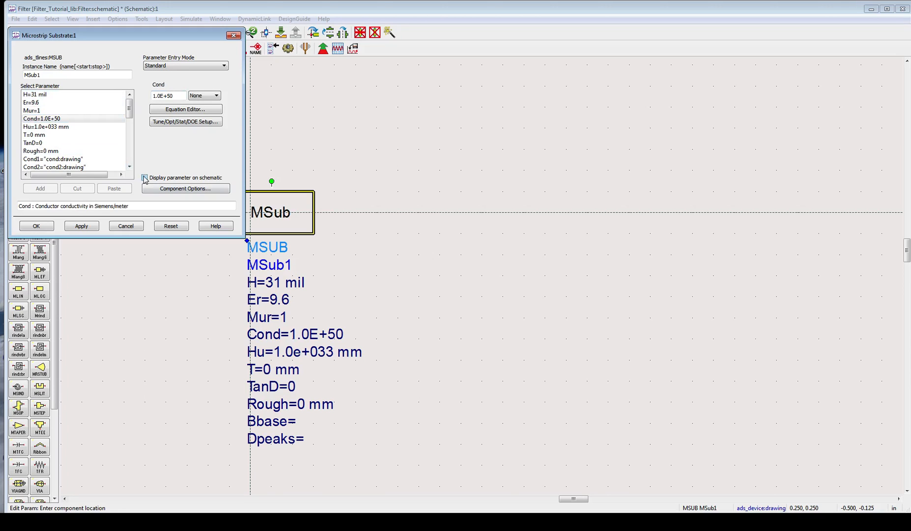
left_click(88, 227)
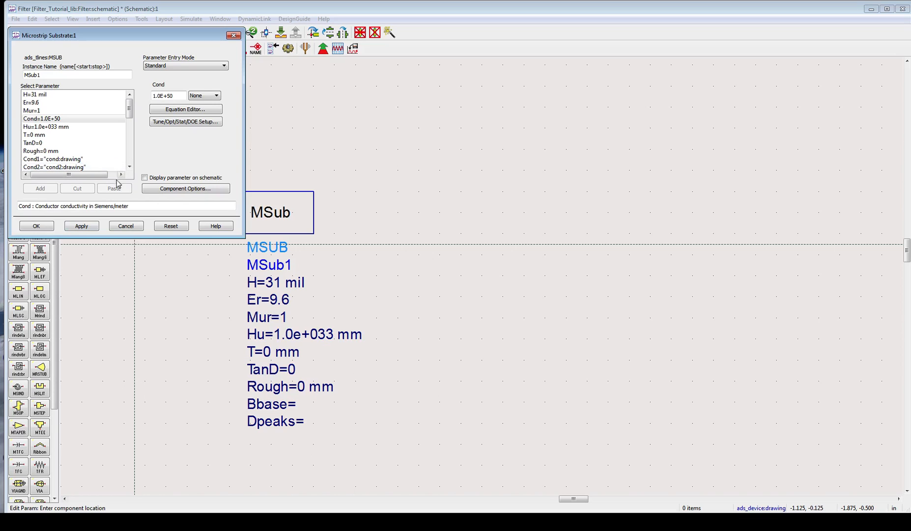
left_click(48, 228)
Step: Set the MSUB substrate's relative permittivity Er to 2.33
left_click(287, 302)
left_click_drag(290, 301, 266, 302)
type("2.33")
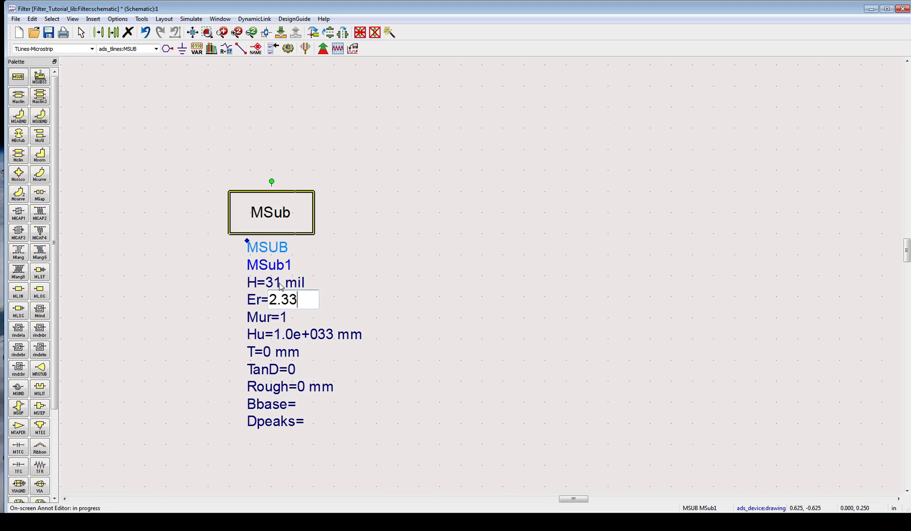
left_click(377, 337)
Step: Set the MSUB substrate's conductor thickness T to 17 um
left_click(301, 352)
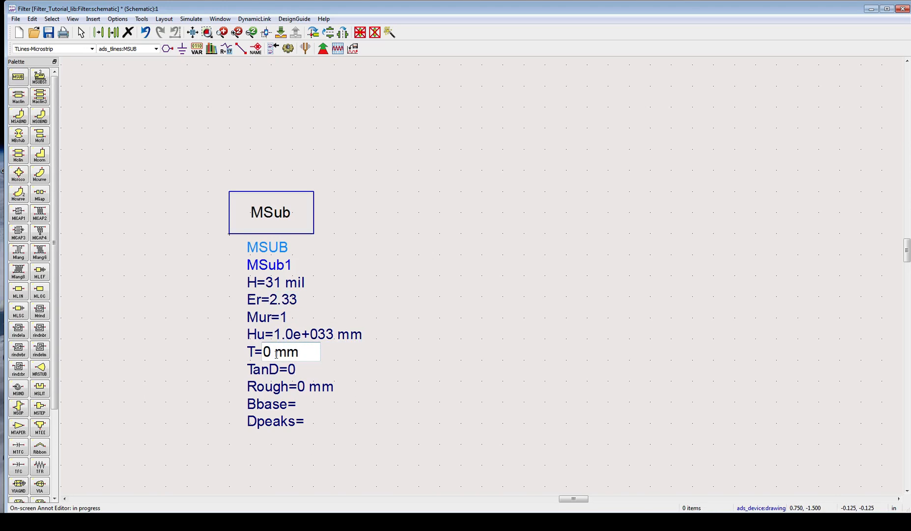
left_click_drag(266, 353, 307, 355)
type("17 um")
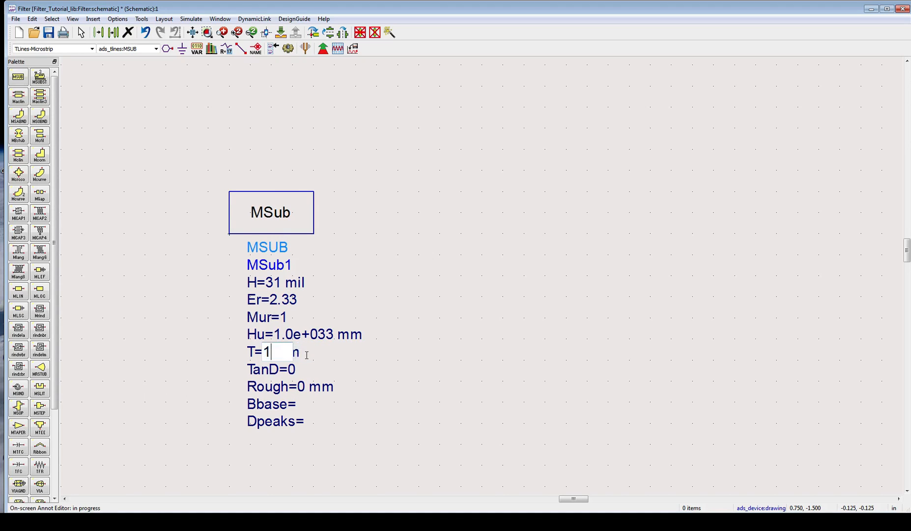
key("Tab")
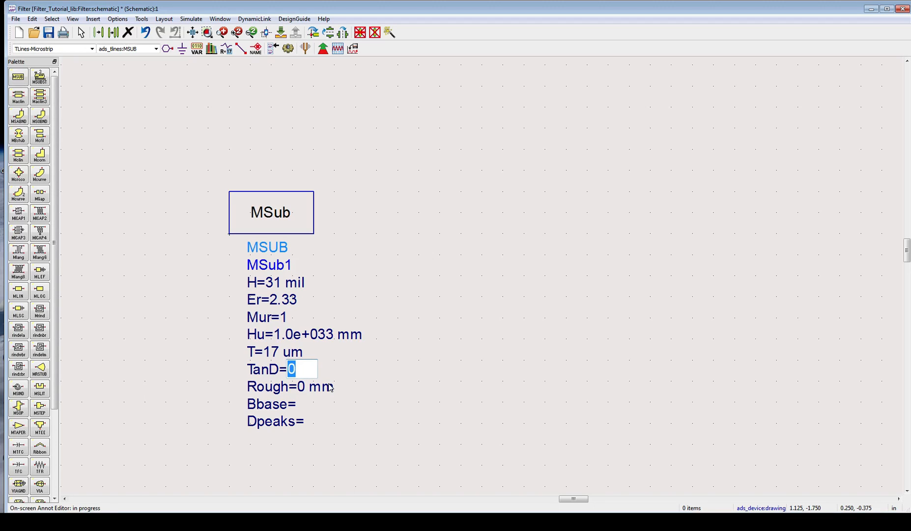
Step: Set the MSUB substrate's loss tangent TanD to 0.005
type(".00")
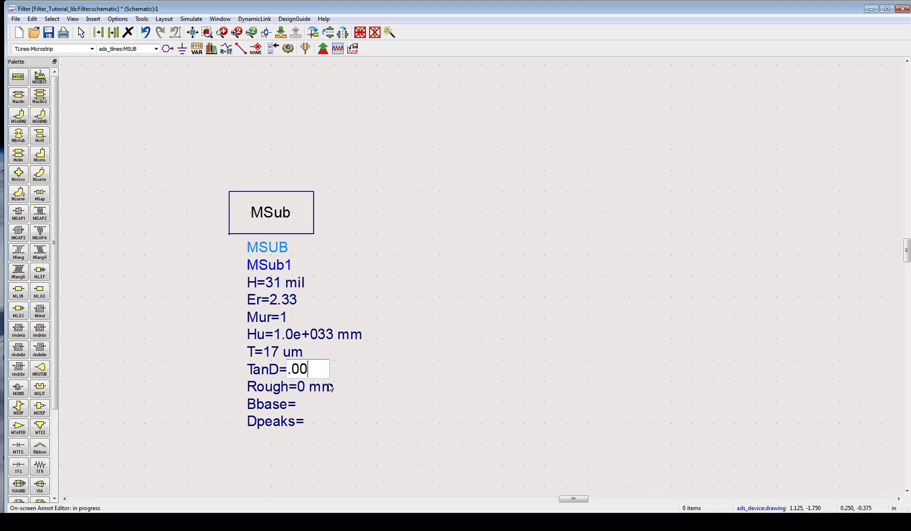
key("BackSpace")
key("BackSpace")
key("BackSpace")
type("0.005")
key("Tab")
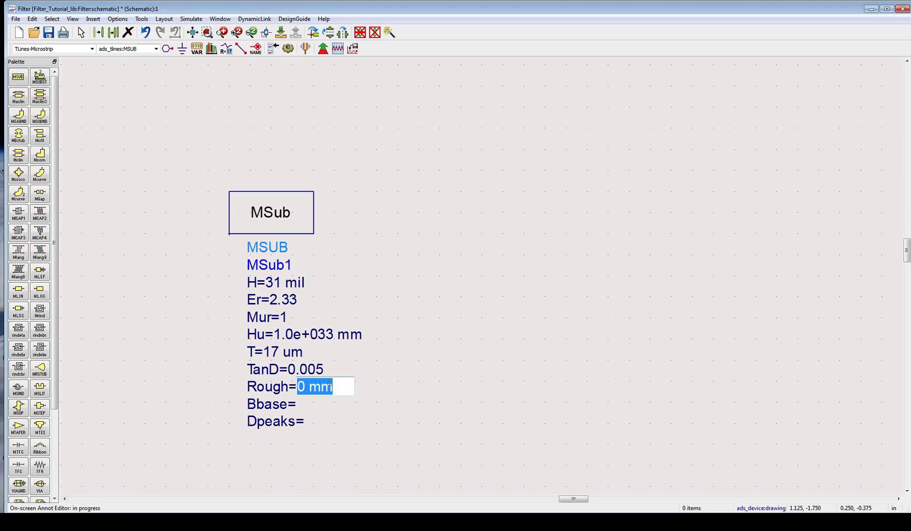
left_click(437, 356)
Step: Clear the visibility of all MSUB parameters on the schematic through its component options and apply the change
double_click(284, 218)
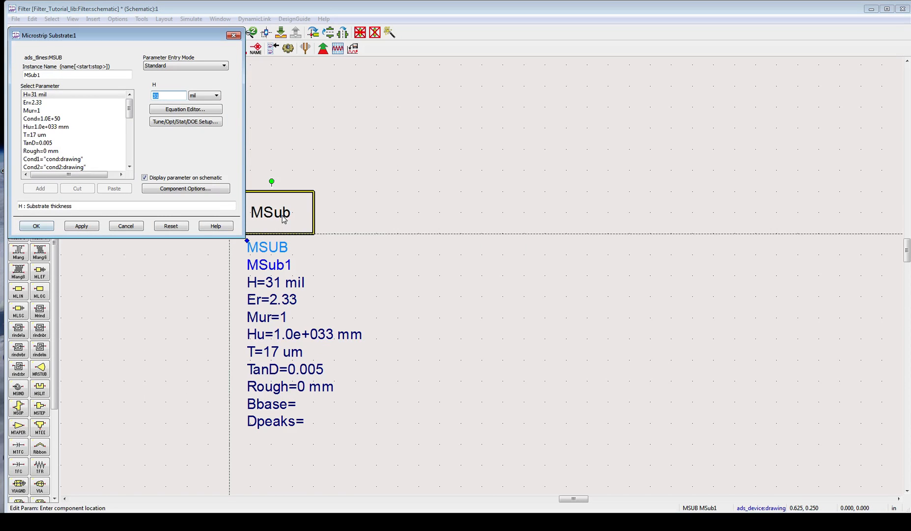
left_click(172, 192)
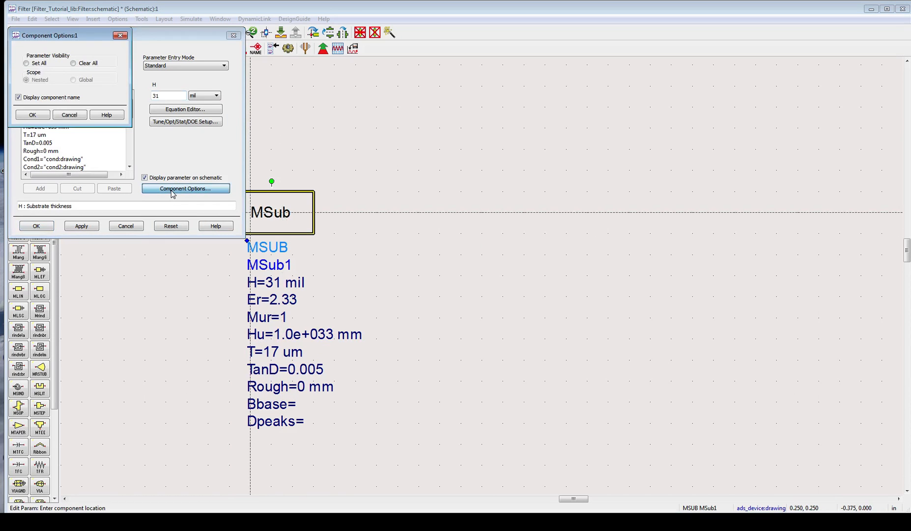
left_click(74, 63)
left_click(39, 115)
left_click(83, 226)
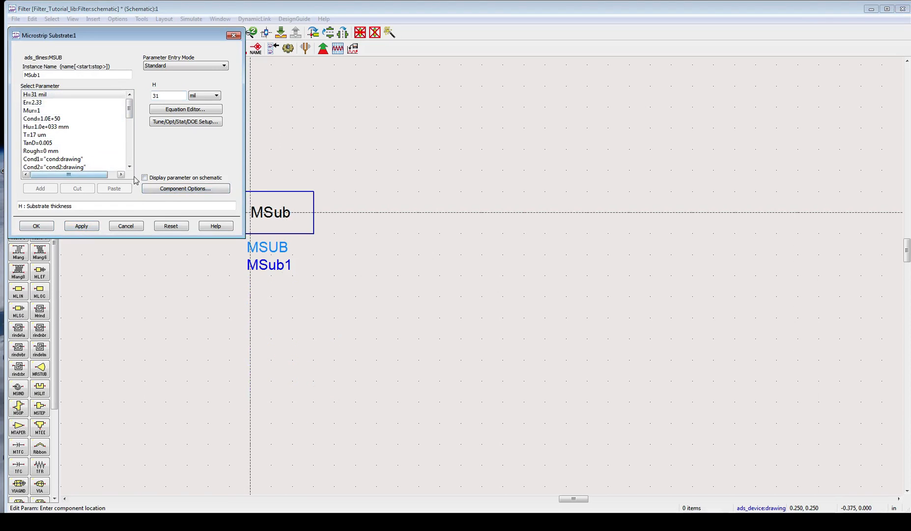
Step: Display only the H and Er parameters of the MSUB component on the schematic
left_click(89, 101)
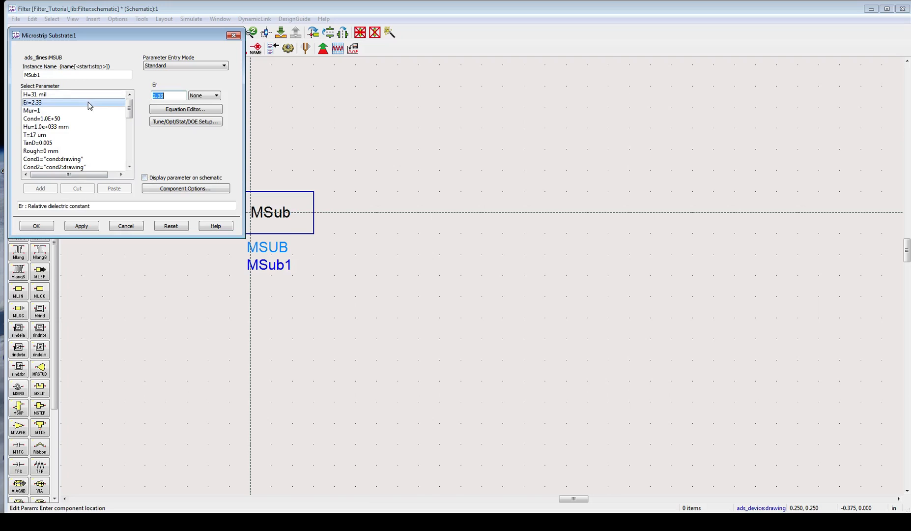
left_click(144, 178)
left_click(38, 227)
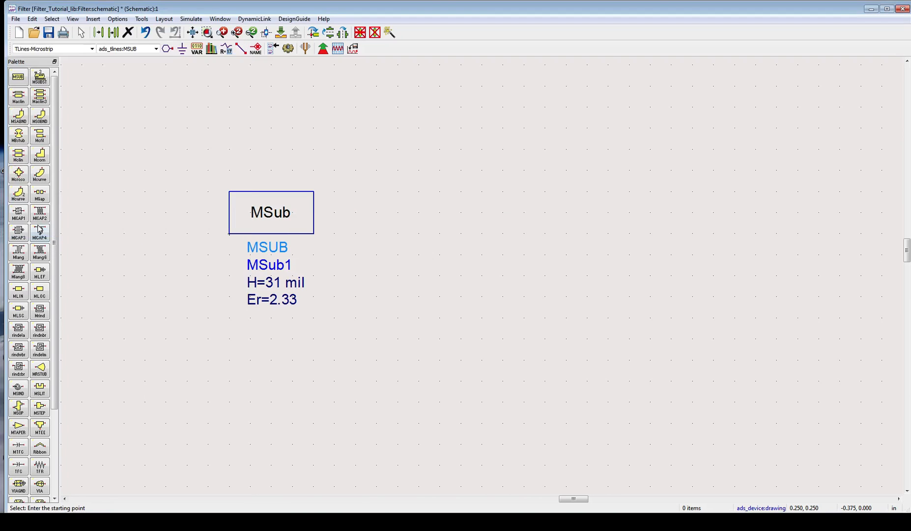
left_click(289, 274)
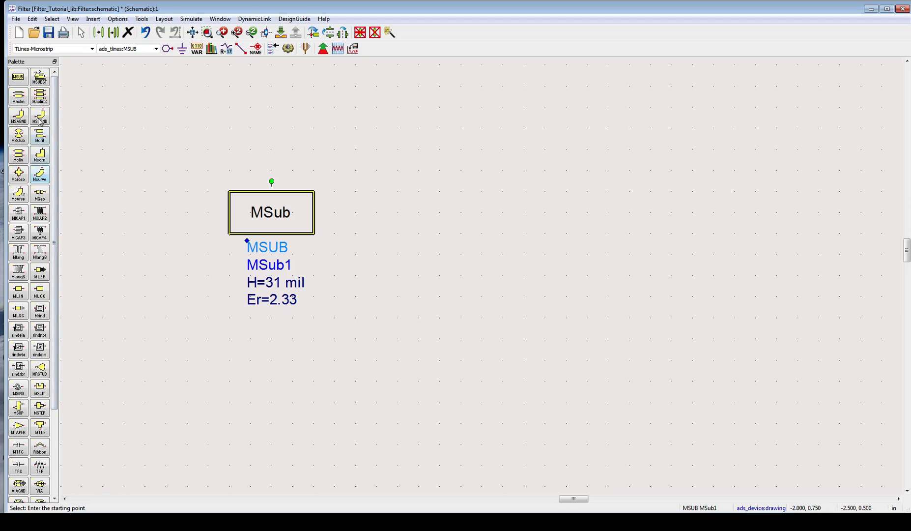
Step: Place one MLIN microstrip line to the right of the MSUB component, level with its lower edge
left_click(19, 292)
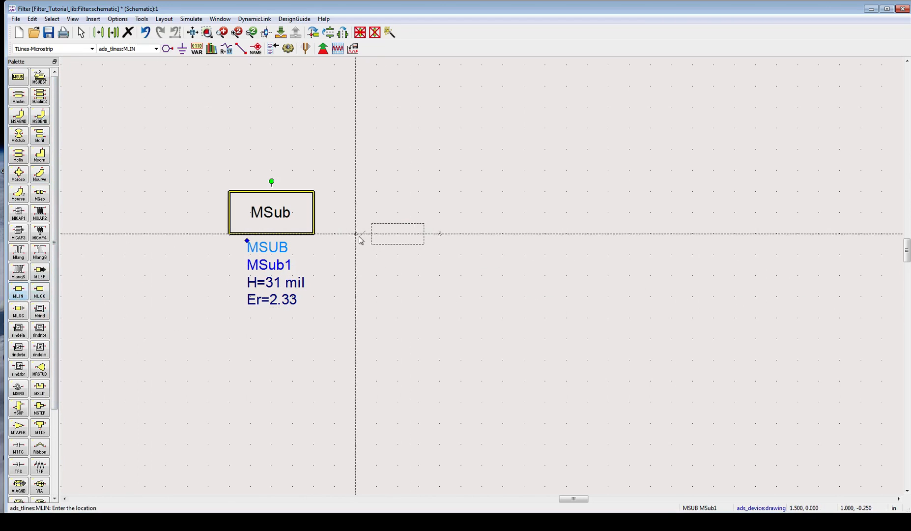
left_click(396, 254)
key("Escape")
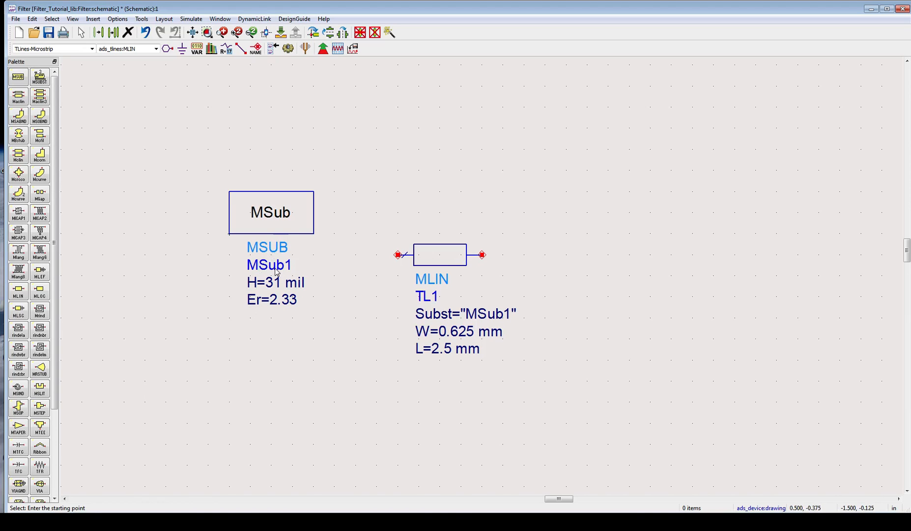
left_click_drag(427, 255, 427, 242)
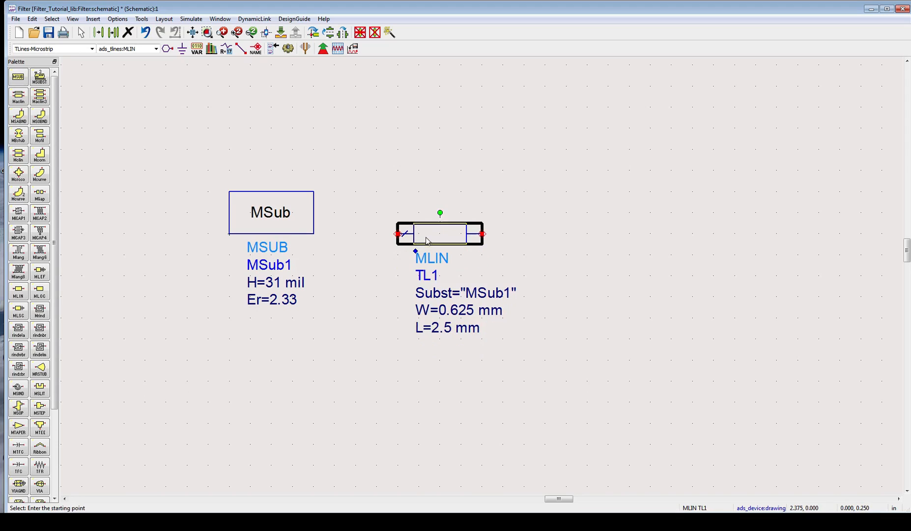
Step: Set the MLIN line's width W to the variable w50
left_click(502, 314)
left_click_drag(503, 314, 407, 313)
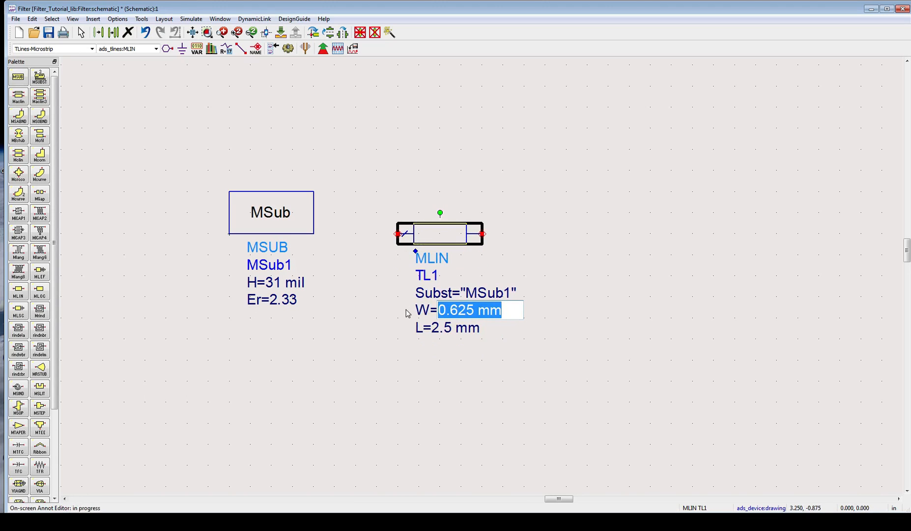
type("w50")
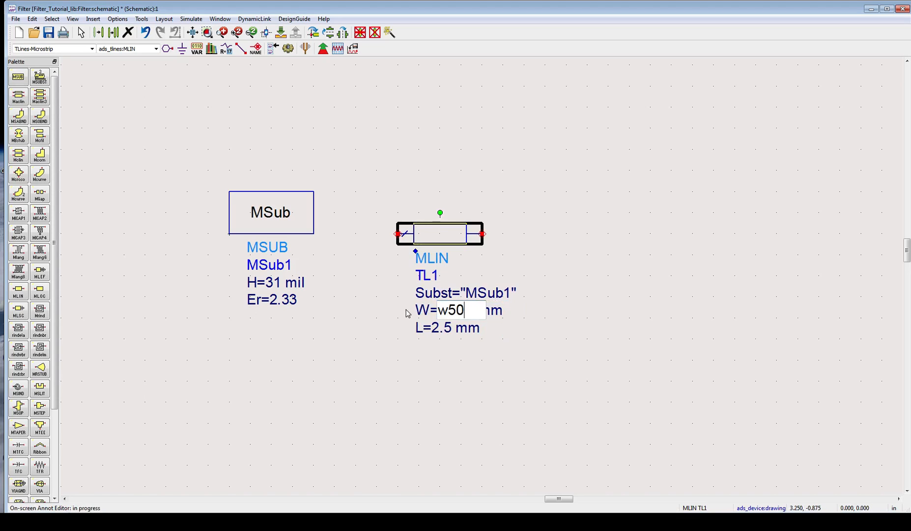
key("Tab")
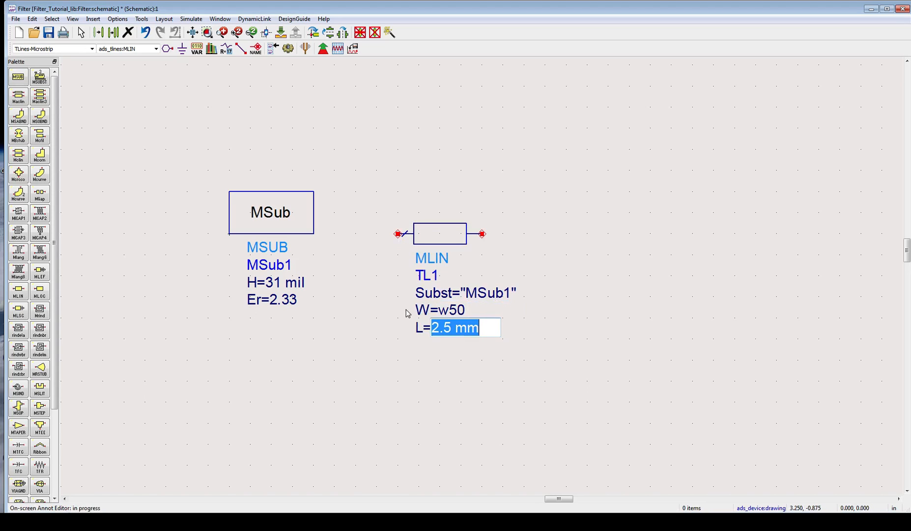
left_click(676, 295)
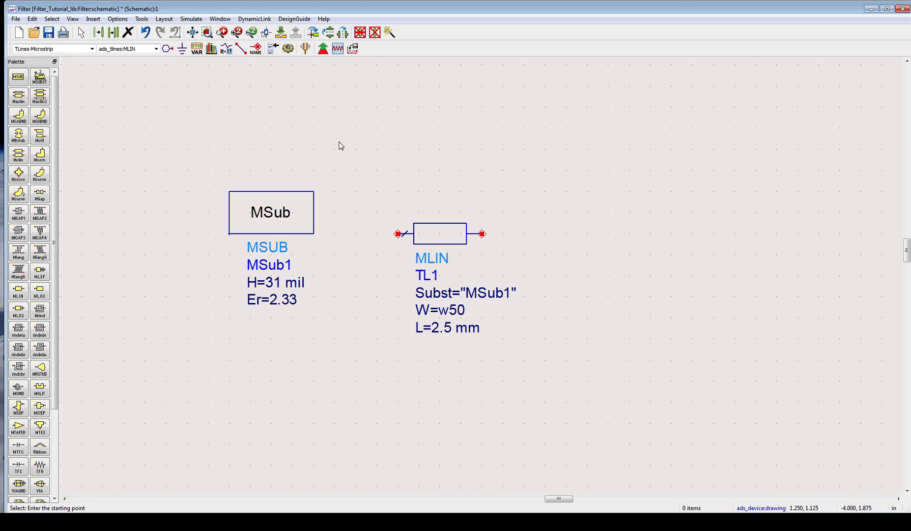
Step: Shift the MLIN line further right and place a VAR variable block between it and the MSUB component
left_click(448, 230)
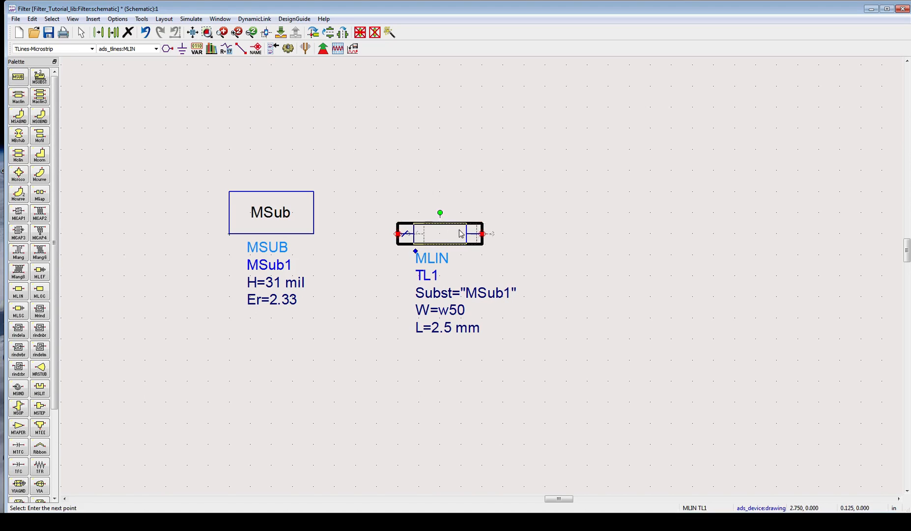
left_click_drag(449, 230, 480, 231)
left_click(215, 87)
left_click(196, 48)
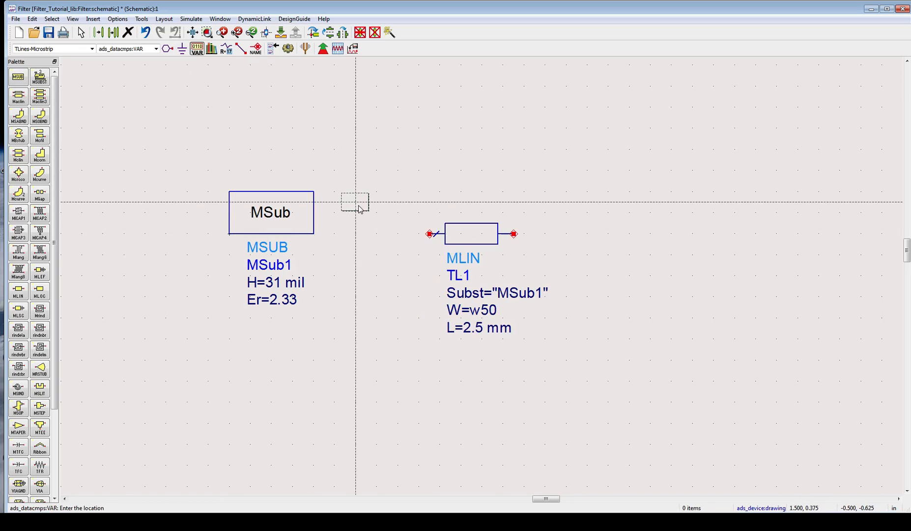
left_click(346, 199)
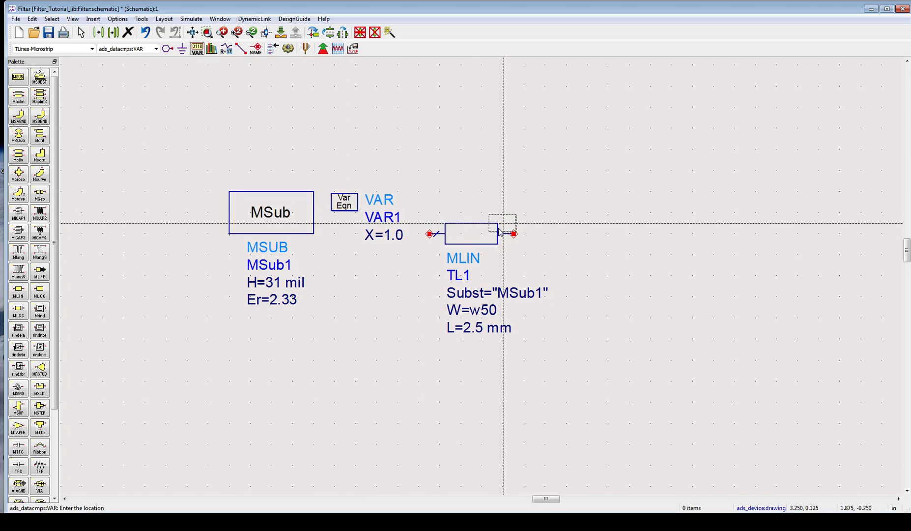
key("Escape")
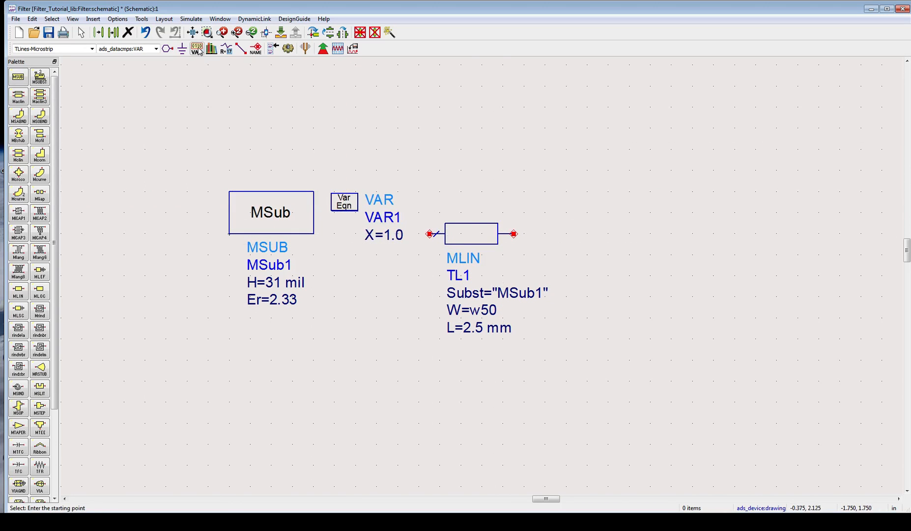
Step: Replace the VAR block's default variable with w50 = 2.31 mm and apply it
double_click(346, 204)
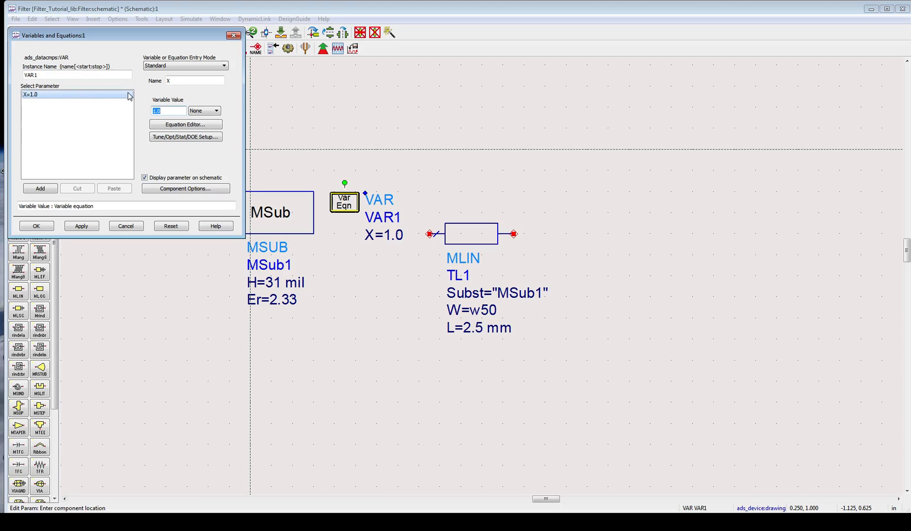
left_click(185, 80)
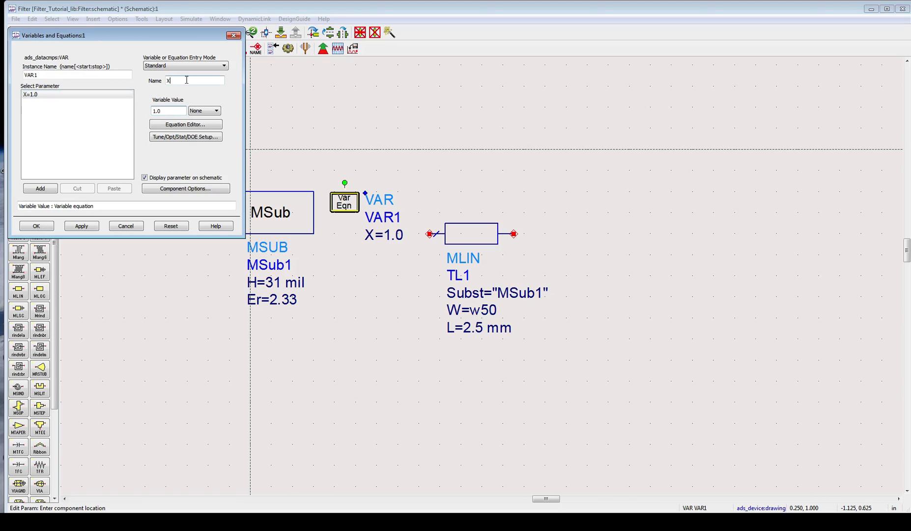
double_click(167, 80)
type("w50")
double_click(170, 111)
type("2.31")
left_click(82, 226)
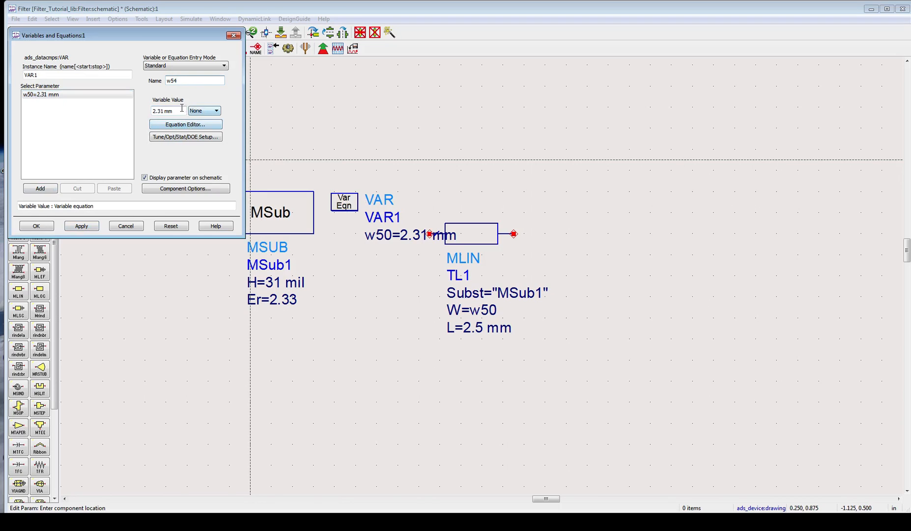
Step: Add the variables w54 = 2.00 mm and w81 = 1.00 mm to the VAR block
left_click_drag(164, 110, 160, 109)
type("00")
left_click(54, 190)
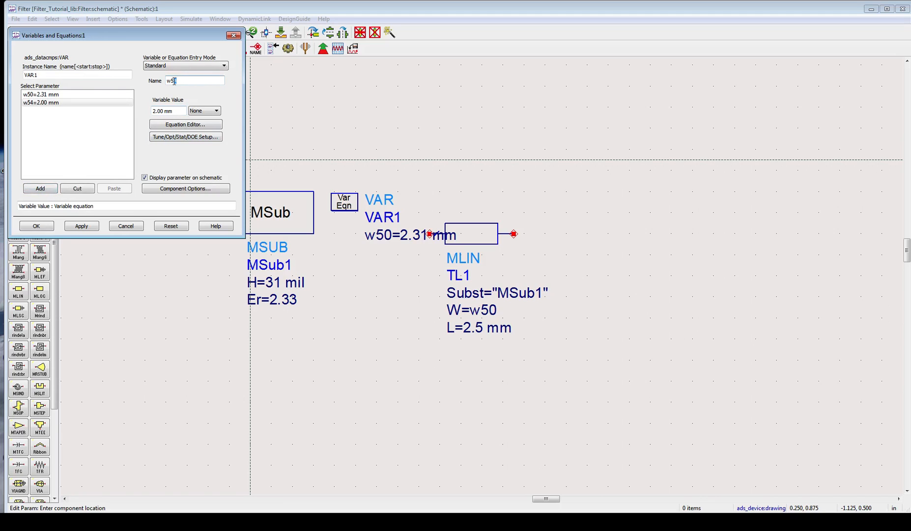
left_click_drag(177, 81, 172, 82)
type("51")
left_click_drag(178, 107, 132, 113)
type("1")
left_click(47, 189)
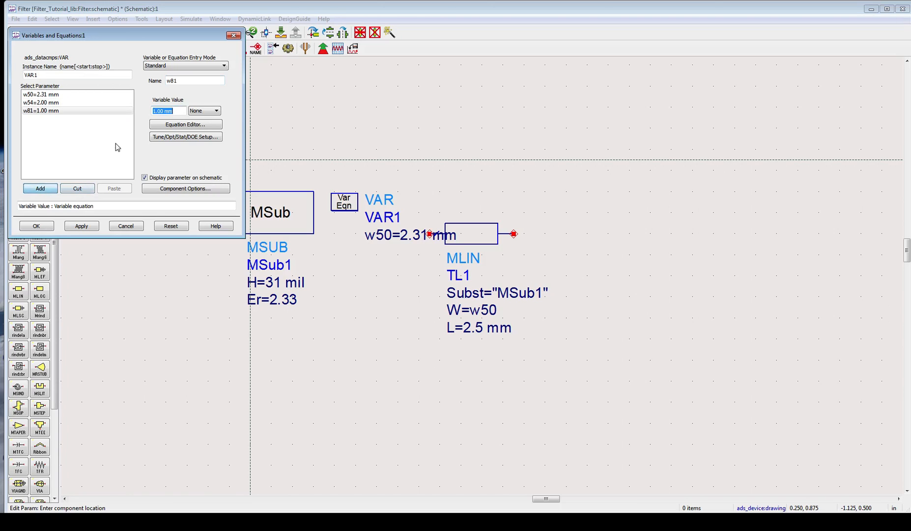
Step: Add the variable w129 = 0.32 mm to the VAR block and accept the variable definitions
left_click_drag(188, 81, 172, 83)
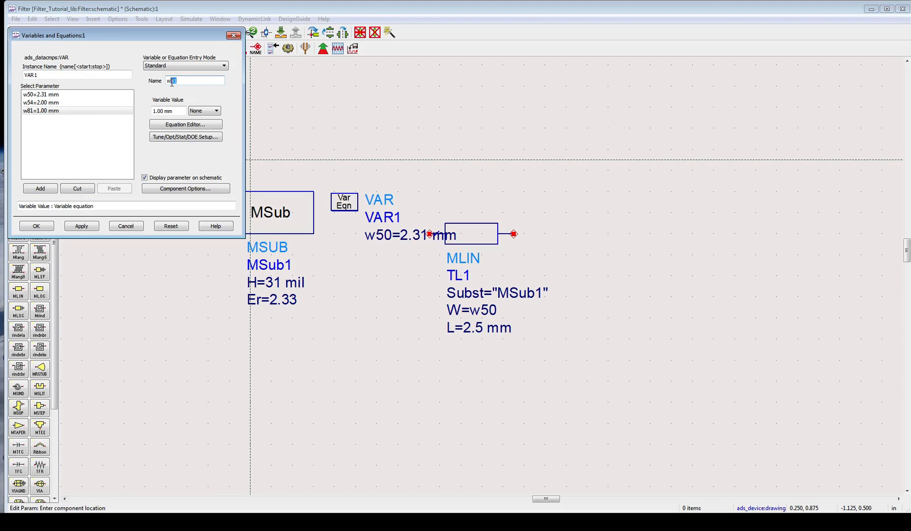
type("71")
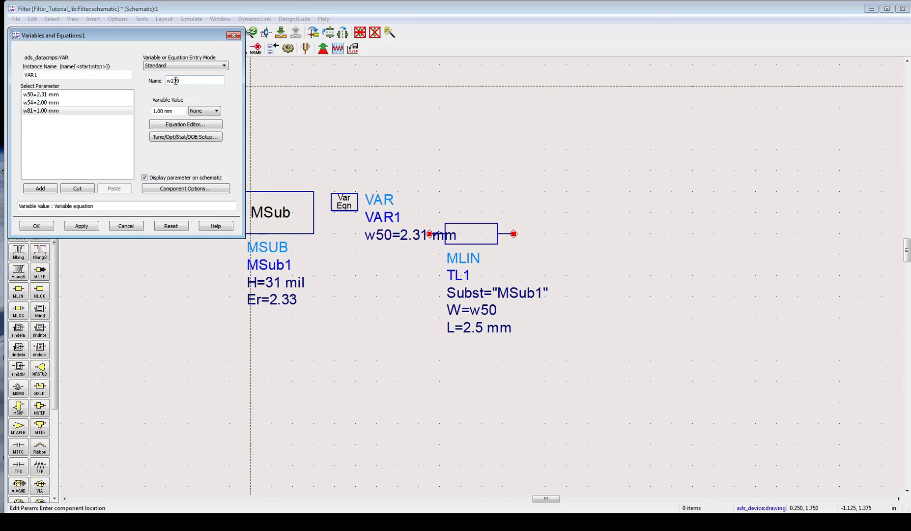
left_click_drag(185, 83, 176, 80)
type("2")
left_click_drag(173, 111, 145, 112)
type("0.")
left_click(40, 191)
left_click(49, 227)
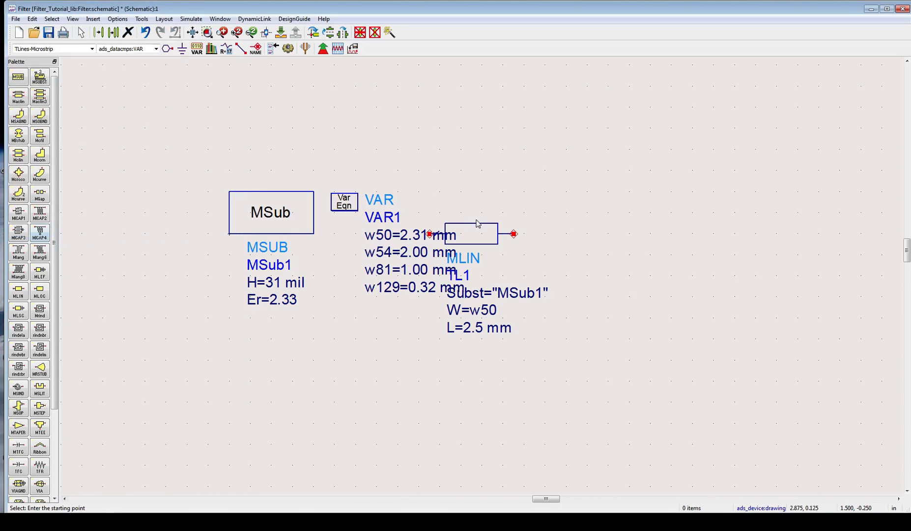
Step: Move the MLIN line below the VAR block's variable list so their labels no longer overlap
left_click_drag(477, 224, 402, 369)
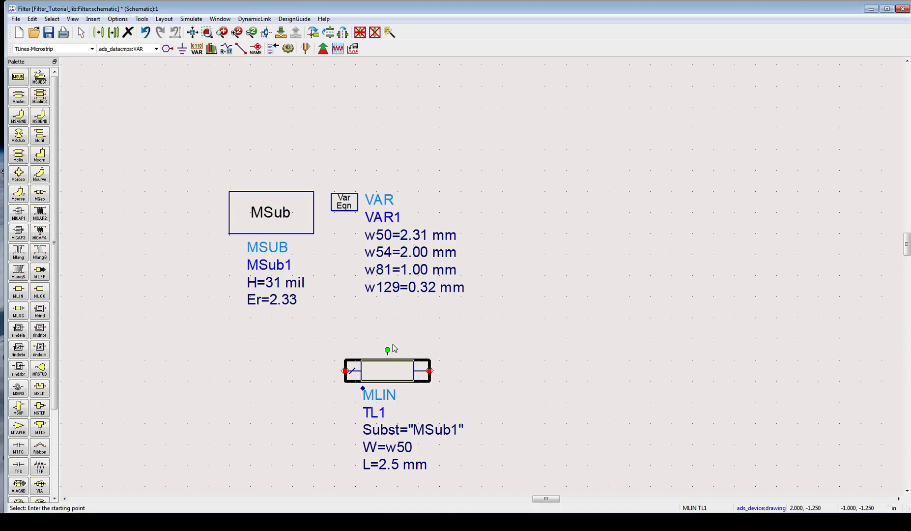
left_click(475, 346)
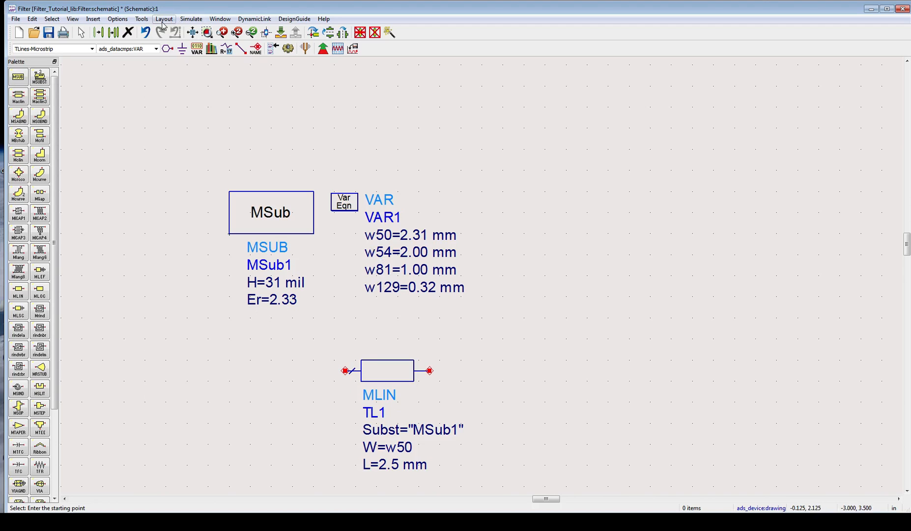
Step: Start the LineCalc transmission-line calculator from the schematic
left_click(142, 18)
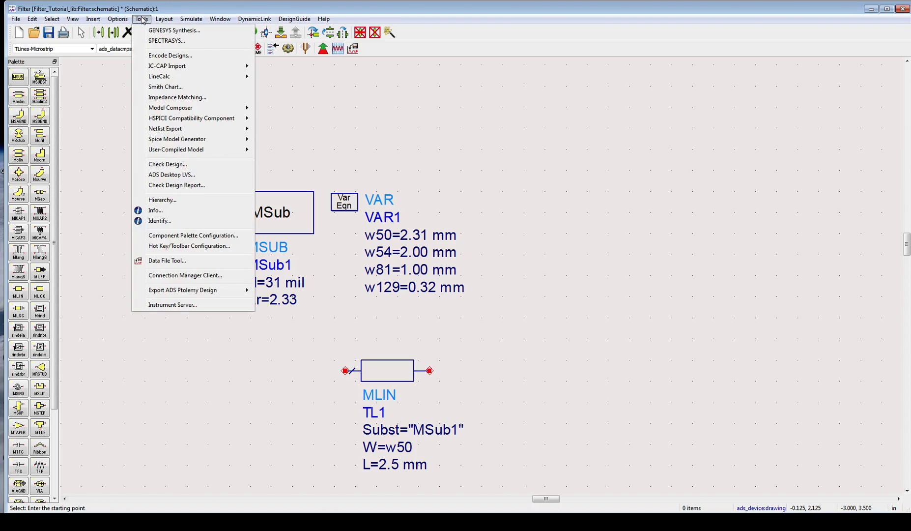
mouse_move(184, 81)
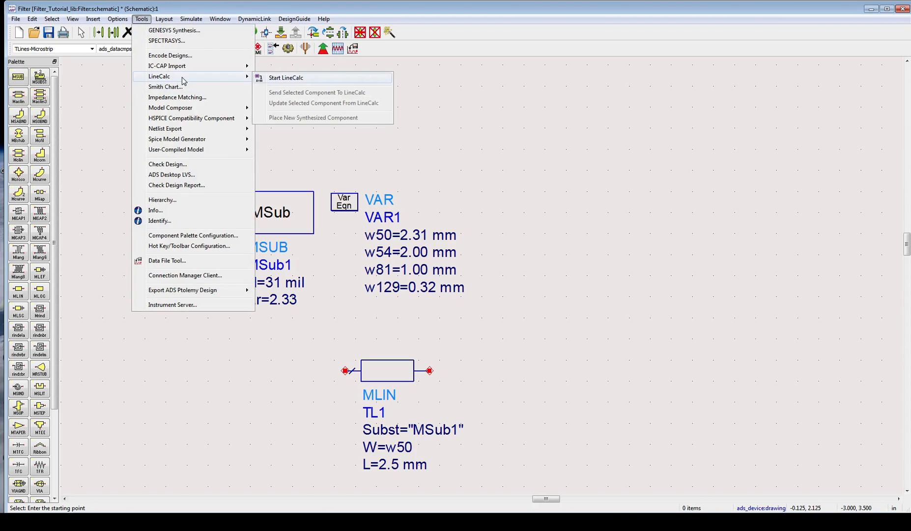
left_click(280, 78)
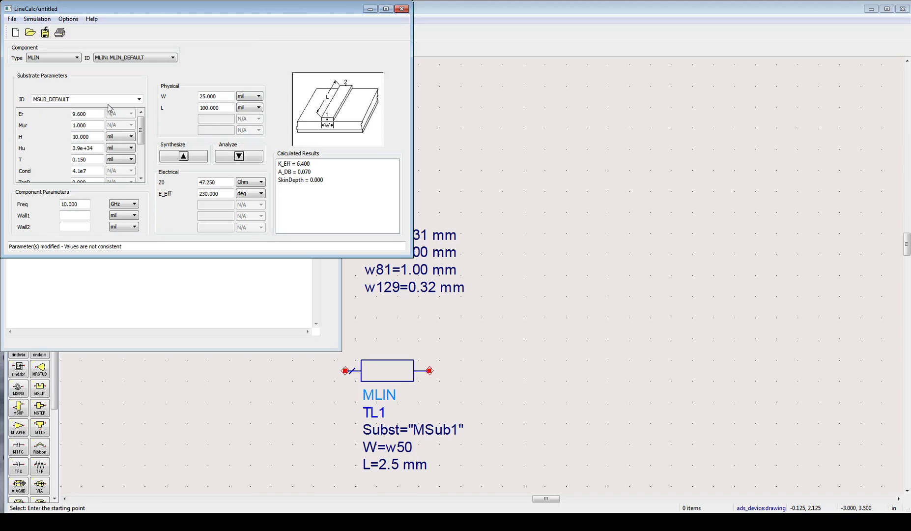
left_click(76, 59)
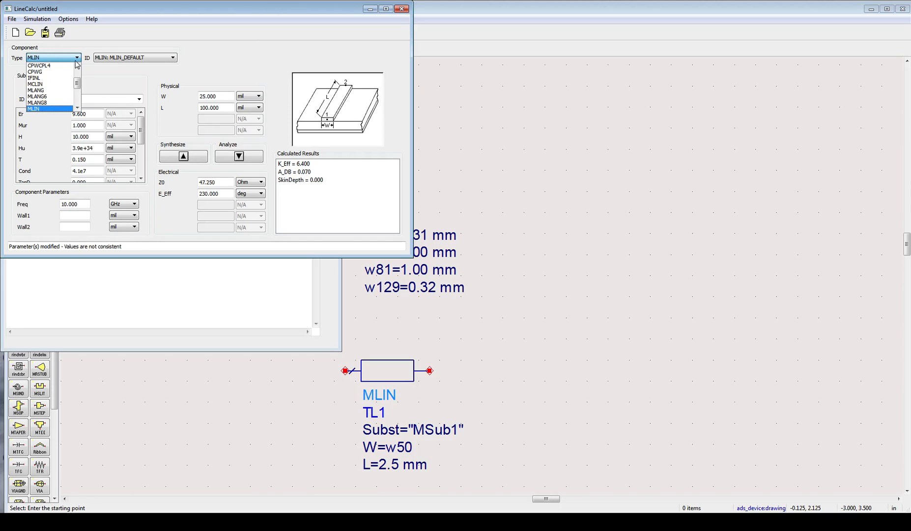
left_click(106, 58)
left_click(109, 58)
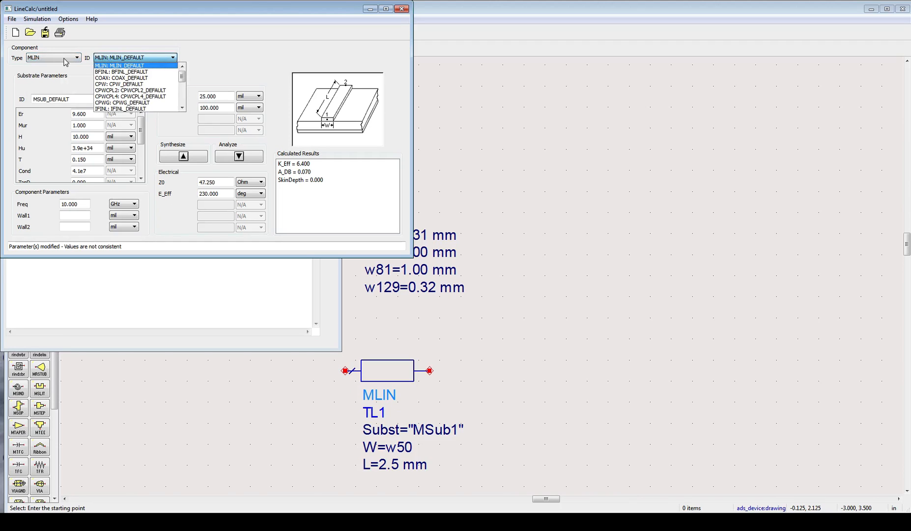
left_click(193, 44)
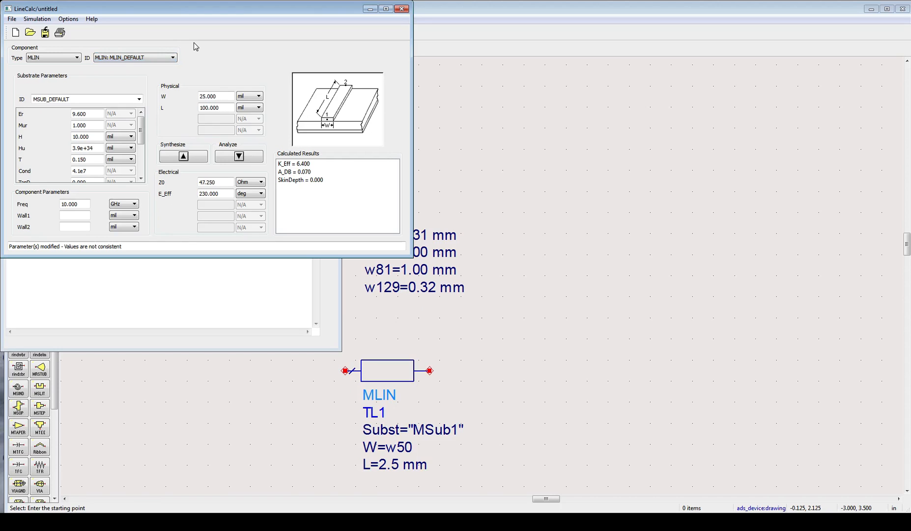
Step: Set the substrate's relative permittivity Er to 2.33 and its height H to 31 mil
left_click(92, 114)
left_click_drag(92, 115, 50, 112)
type("2.33")
left_click_drag(94, 136, 75, 137)
key("BackSpace")
key("BackSpace")
type("31")
Step: Set the substrate's conductor thickness T to 17 um
key("Tab")
key("Tab")
left_click(120, 161)
left_click(114, 187)
key("shift+Tab")
type("17")
Step: Set the frequency to 6 GHz, with a 50 Ohm impedance Z0 and a 90 deg electrical length E_Eff
left_click_drag(85, 204, 51, 204)
type("6")
left_click_drag(224, 184, 173, 193)
type("5")
left_click(229, 195)
left_click(221, 183)
type("0")
left_click_drag(222, 195, 182, 196)
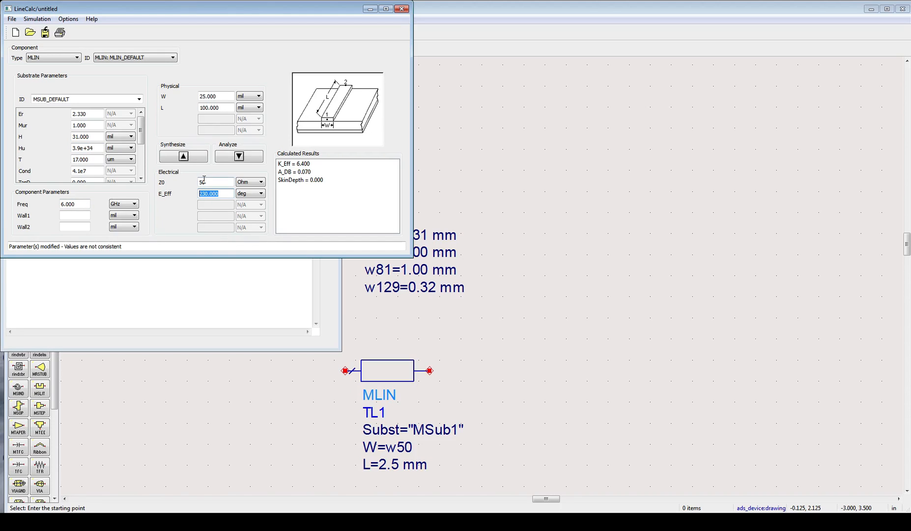
type("90")
Step: Switch the physical width W and length L to mm and synthesize the line dimensions, keeping the results in view
left_click(250, 96)
left_click(244, 117)
left_click(251, 108)
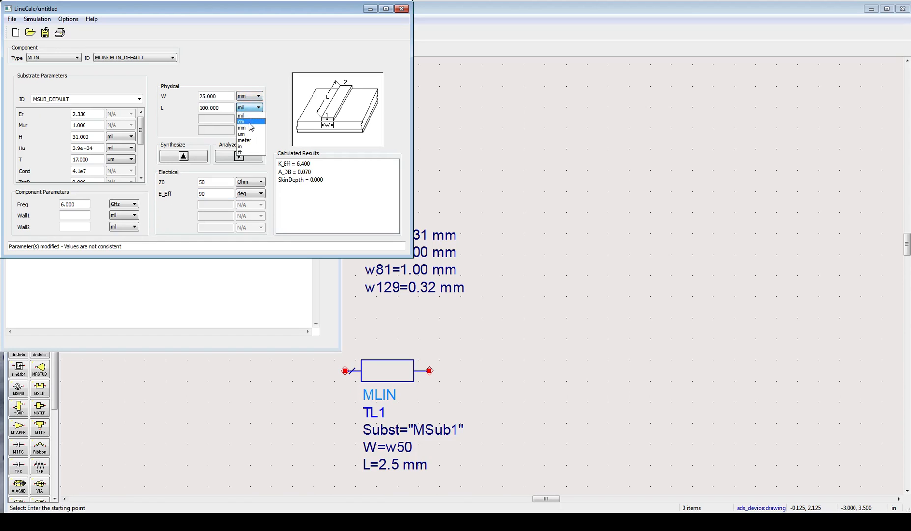
left_click(250, 127)
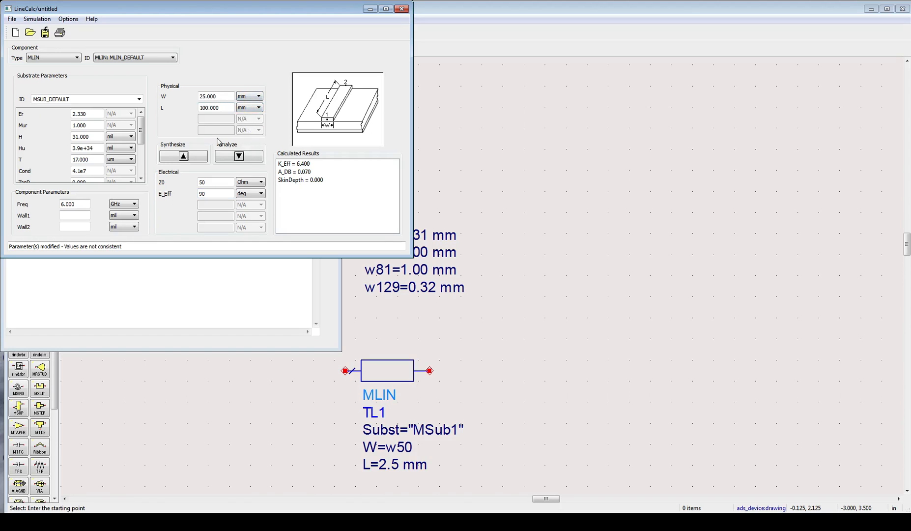
left_click(192, 157)
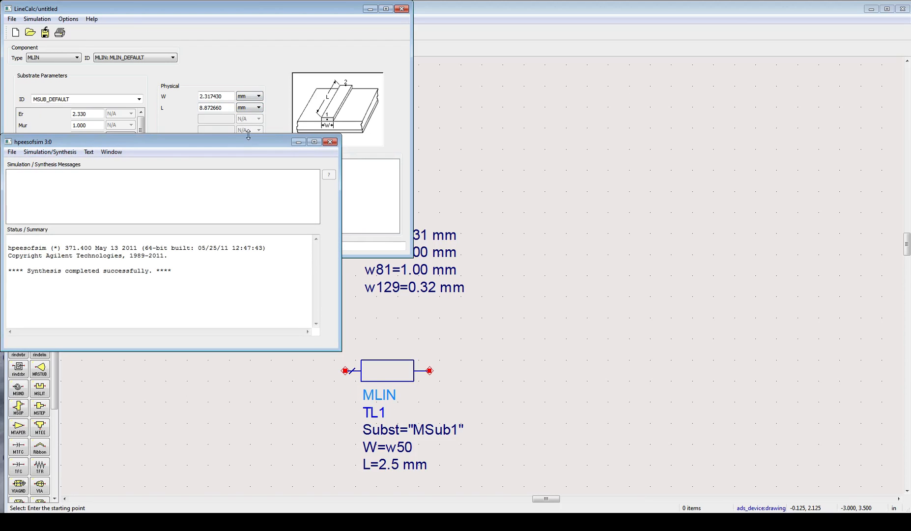
left_click_drag(247, 143, 246, 276)
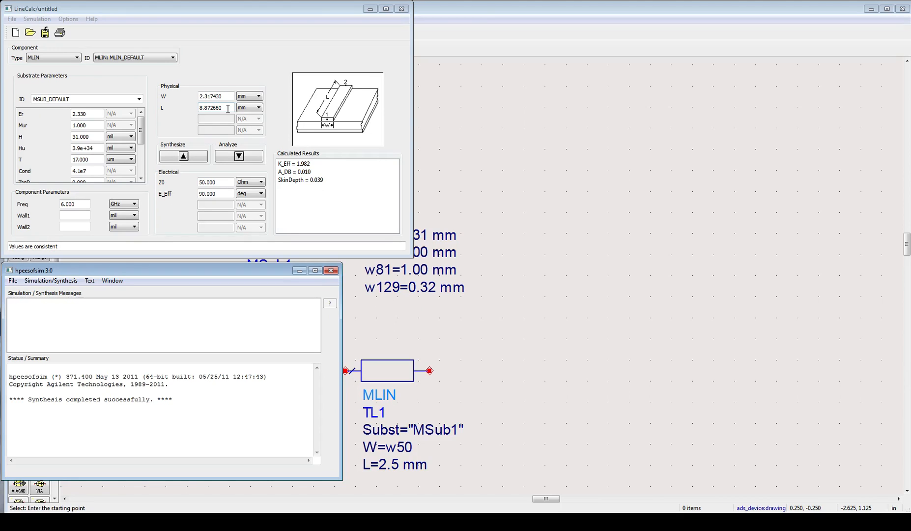
Step: Close the simulation status window and exit LineCalc without saving the component changes
left_click(331, 270)
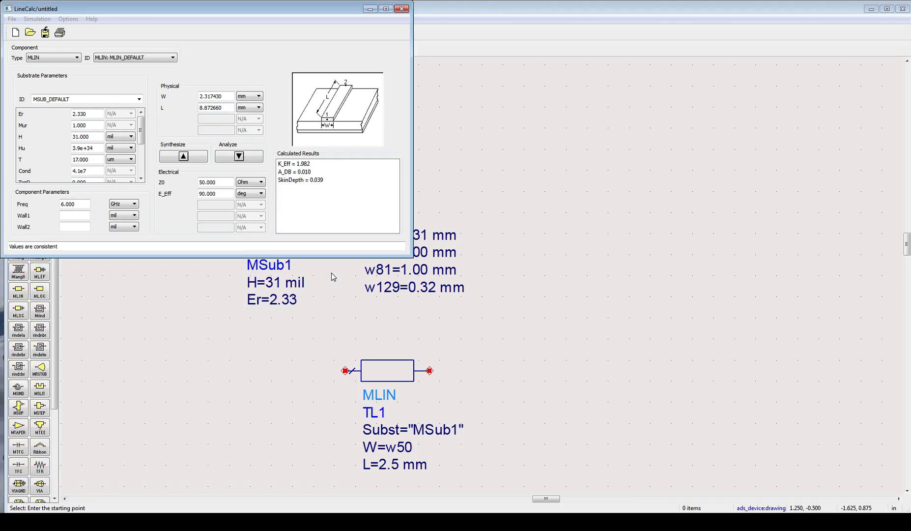
left_click(402, 9)
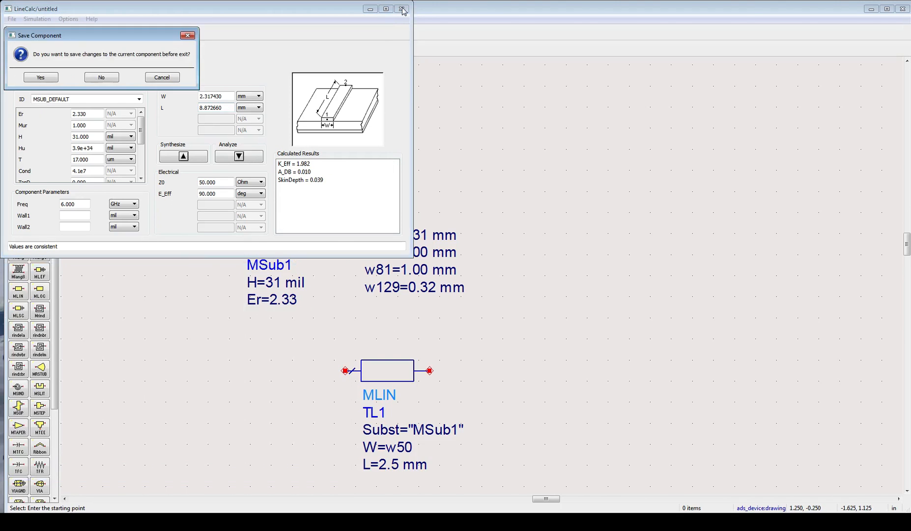
left_click(106, 80)
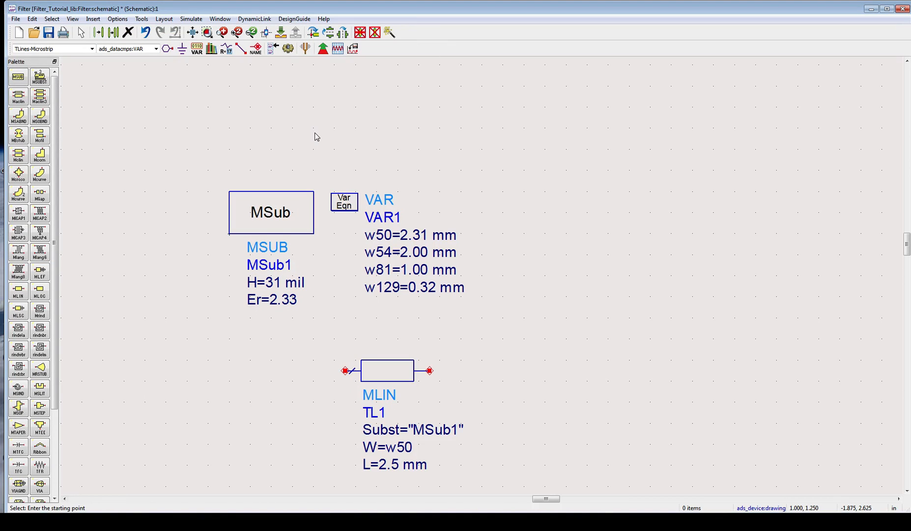
Step: Copy the MLIN line TL1 and place the duplicate well to its right in the schematic
left_click(416, 372)
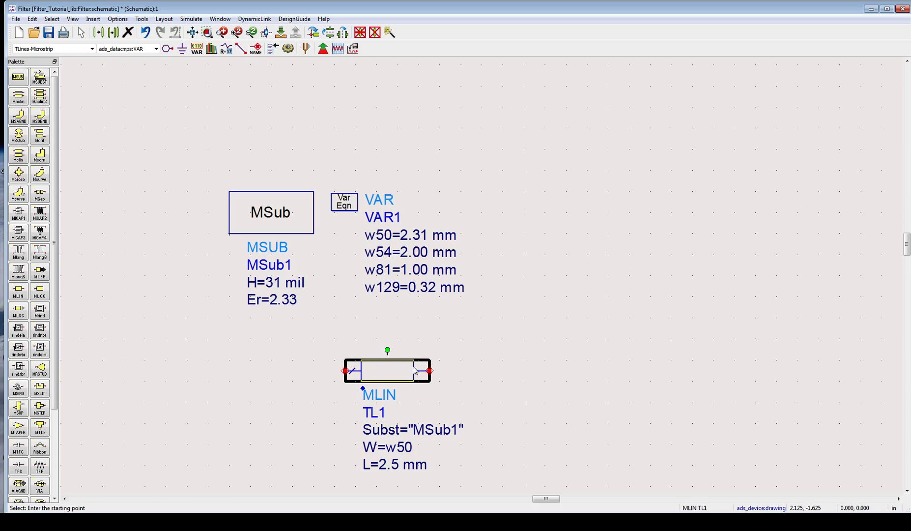
key("ctrl+c")
key("ctrl+v")
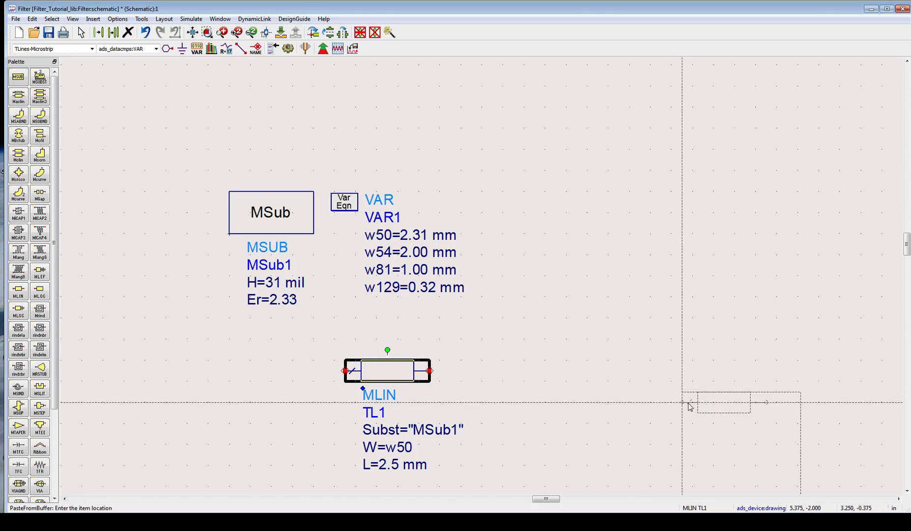
left_click(748, 361)
key("Escape")
scroll(741, 370, "down", 1)
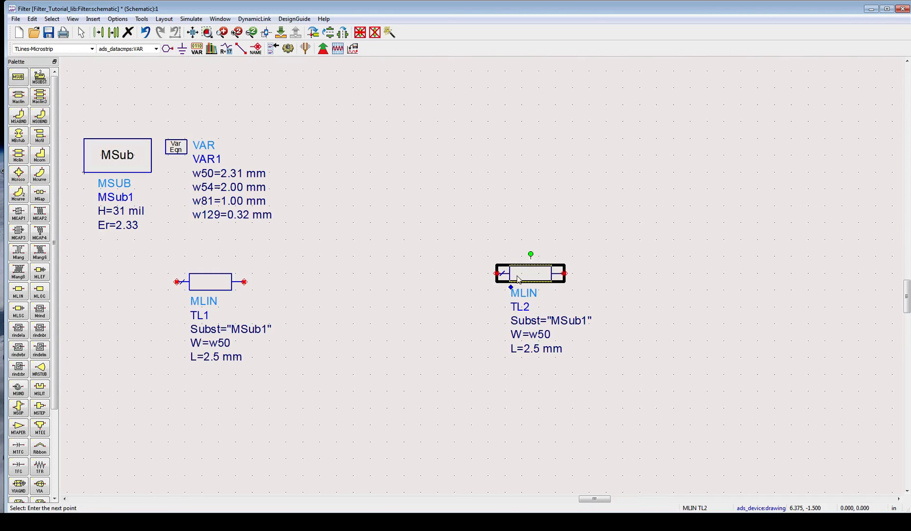
left_click_drag(519, 282, 595, 279)
left_click(463, 285)
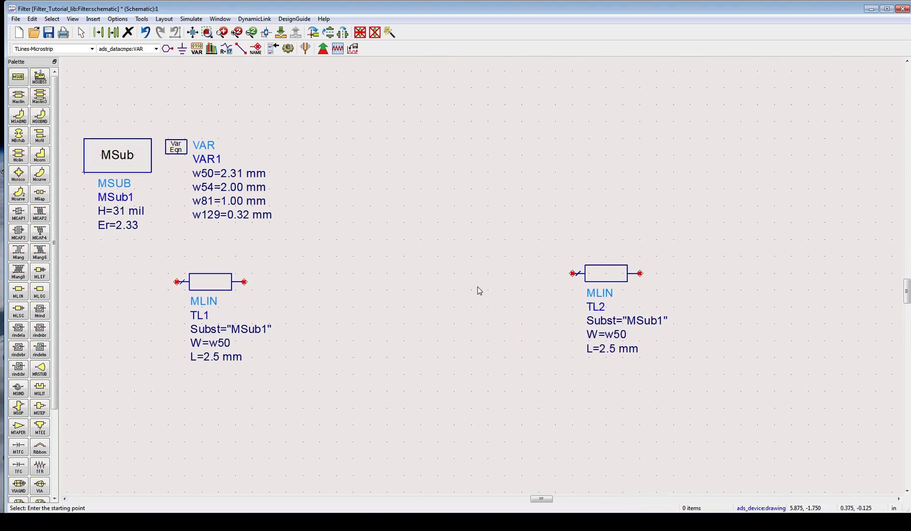
Step: Adjust the positions of both MLIN lines so they sit level, leaving a wide gap between them
left_click_drag(223, 288, 232, 279)
left_click(463, 283)
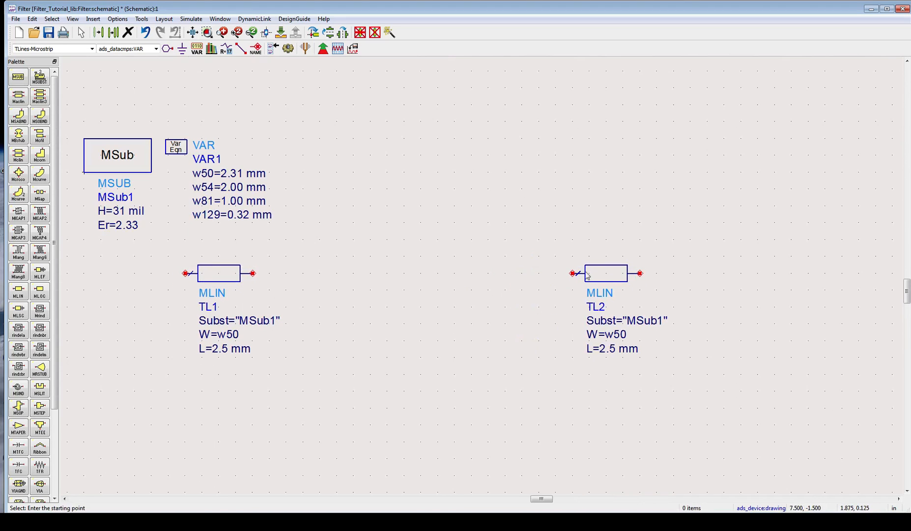
left_click_drag(597, 273, 581, 269)
left_click(476, 192)
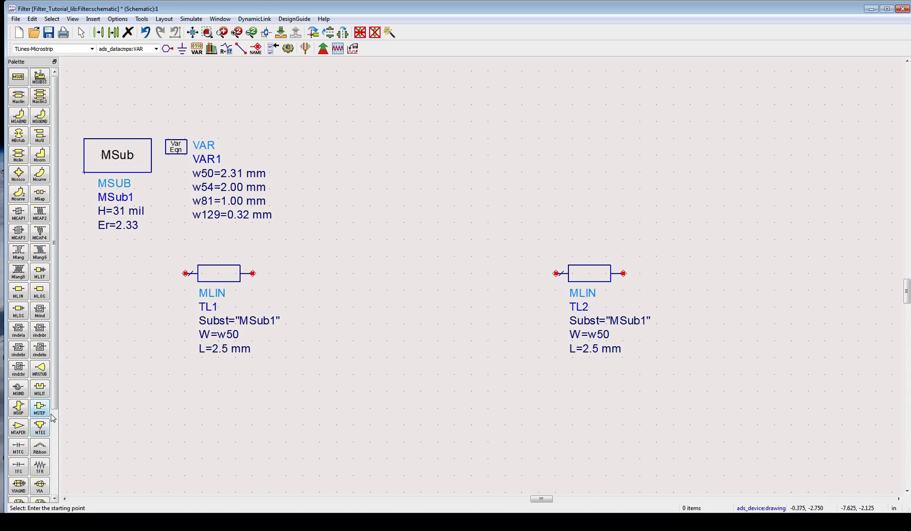
Step: Place an MTEE microstrip tee junction just to the right of line TL1, level with it
left_click(40, 427)
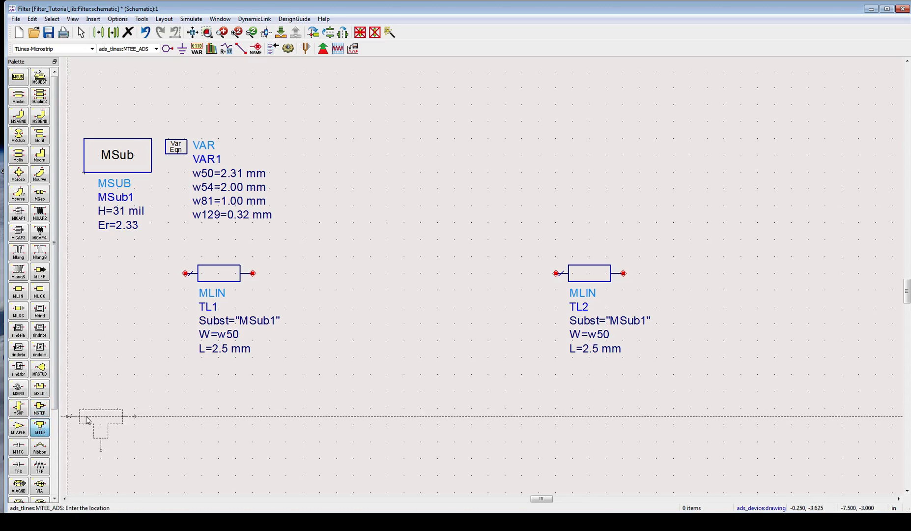
left_click(287, 273)
key("Escape")
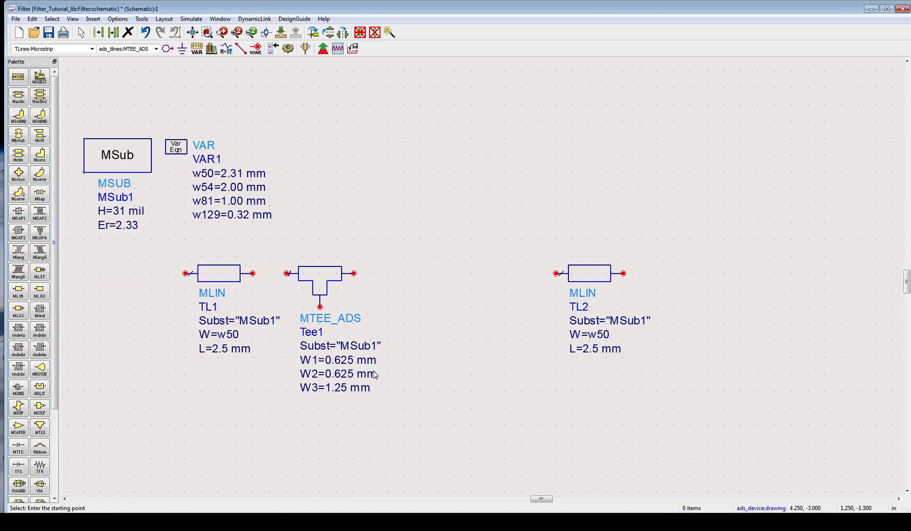
Step: Set the tee junction's widths to W1=w50, W2=w129 and W3=w81
left_click(352, 368)
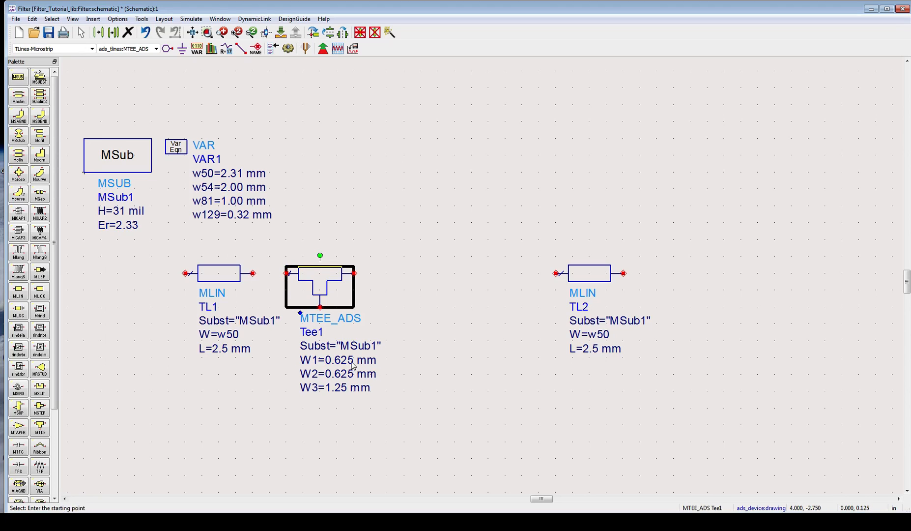
left_click(352, 365)
key("shift+Left")
key("shift+Left")
key("shift+Left")
key("shift+Left")
key("shift+Left")
key("shift+Left")
key("shift+Left")
key("shift+Left")
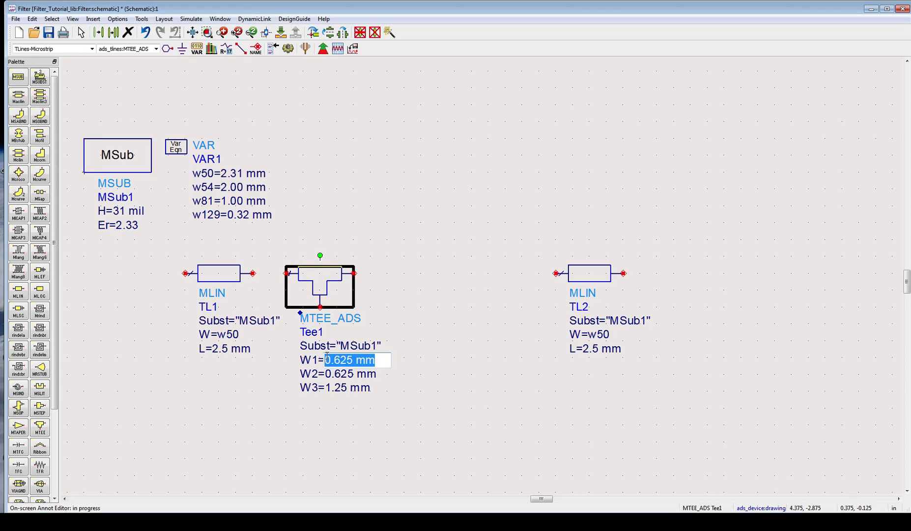
type("w50")
key("Tab")
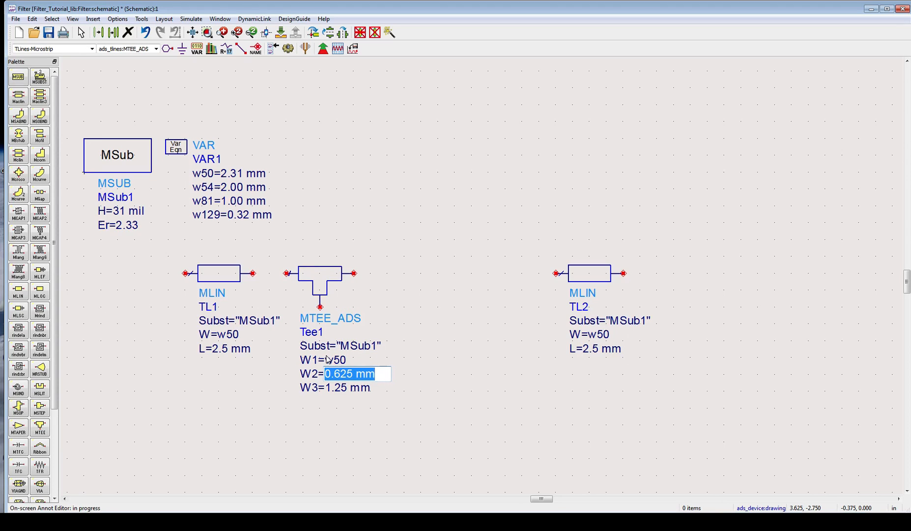
type("w12")
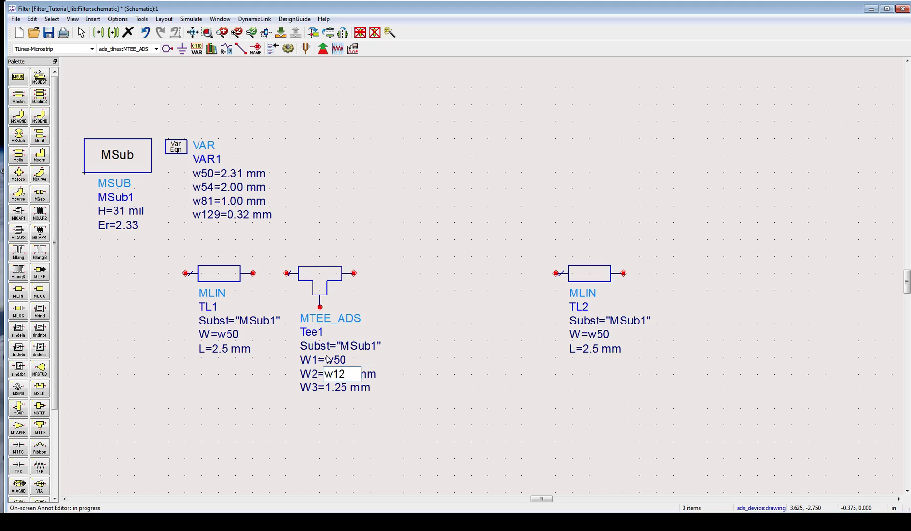
type("9")
key("Tab")
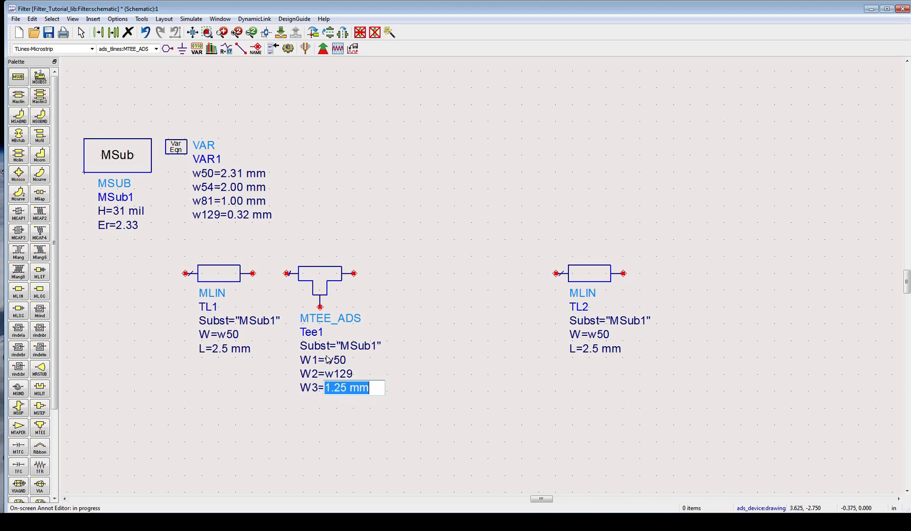
type("w81")
key("Return")
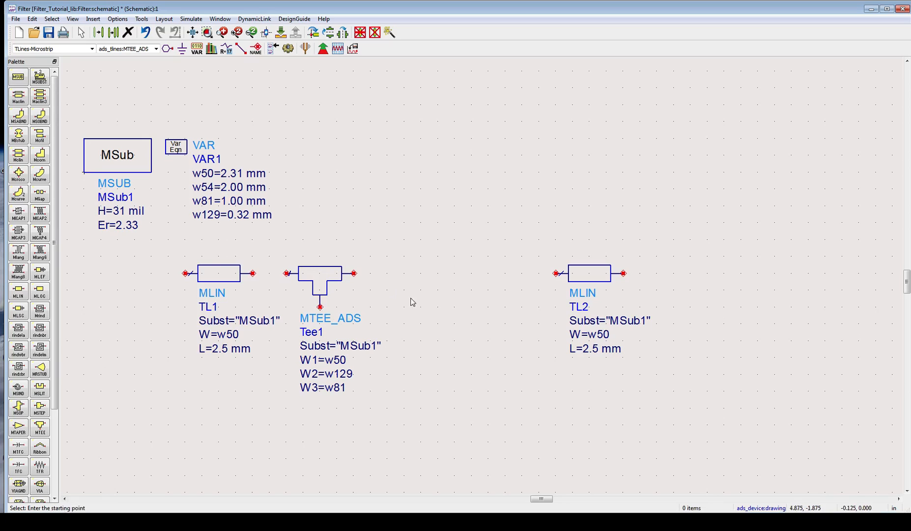
Step: Copy the tee junction and place two duplicates in a row between it and line TL2
left_click(334, 284)
key("ctrl+c")
key("ctrl+v")
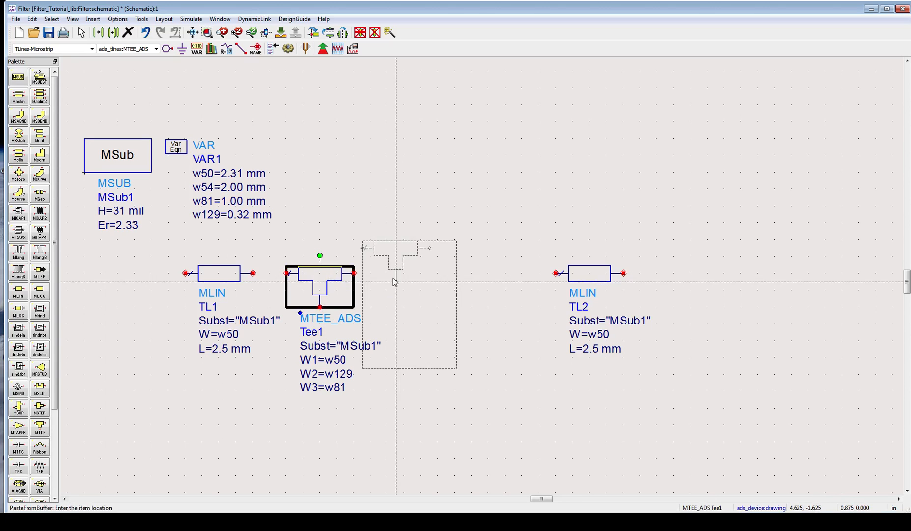
left_click(413, 299)
left_click(505, 299)
key("Escape")
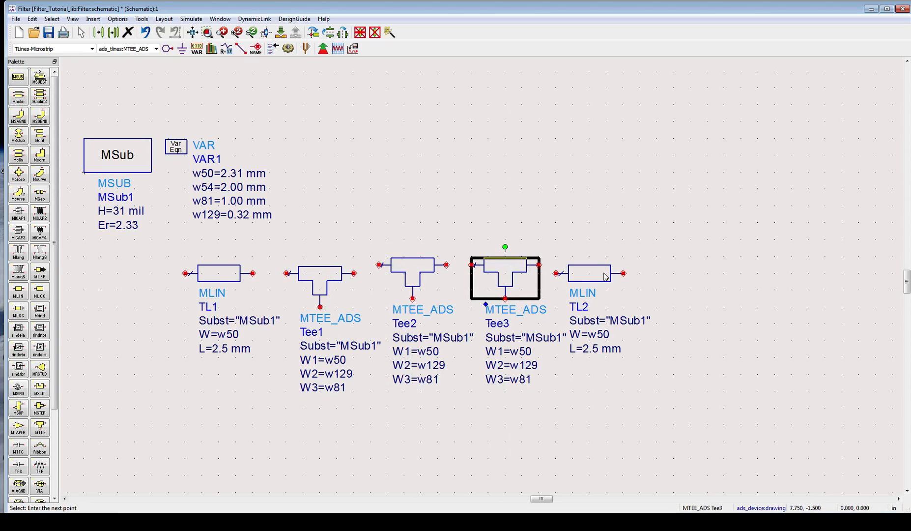
Step: Spread the two copied tees and line TL2 further right to leave gaps between the components
left_click_drag(605, 276, 716, 267)
left_click_drag(426, 267, 444, 285)
left_click_drag(509, 271, 600, 271)
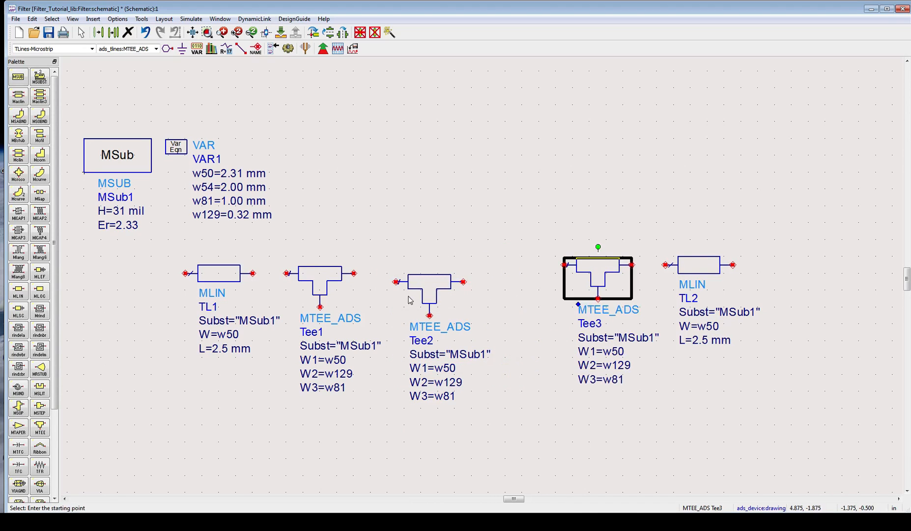
left_click_drag(424, 289, 475, 282)
left_click_drag(594, 273, 596, 273)
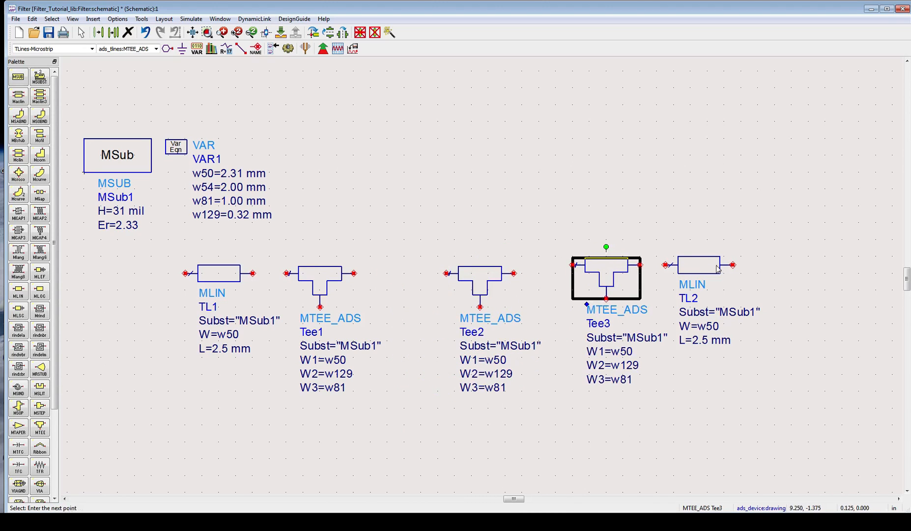
left_click_drag(694, 268, 770, 269)
left_click(544, 212)
Step: Set the middle tee's W1 to w129 and its W3 to w54
left_click(499, 367)
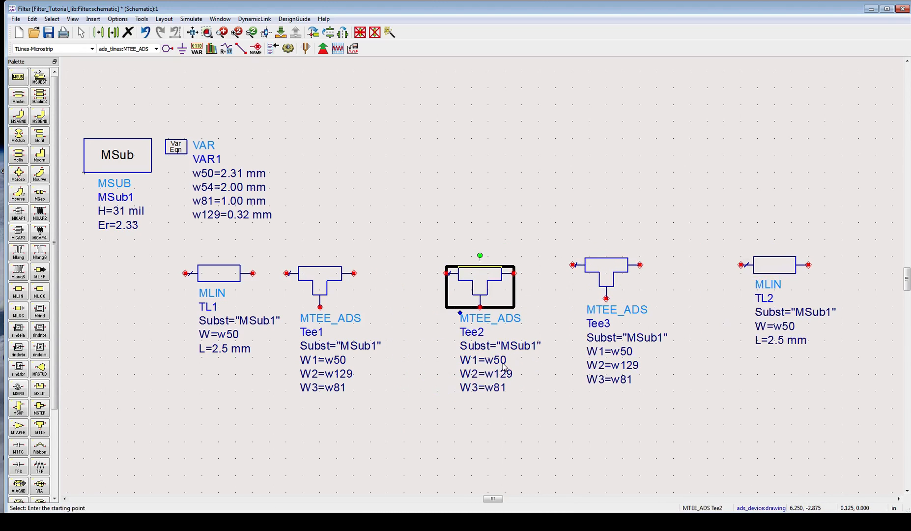
left_click(504, 361)
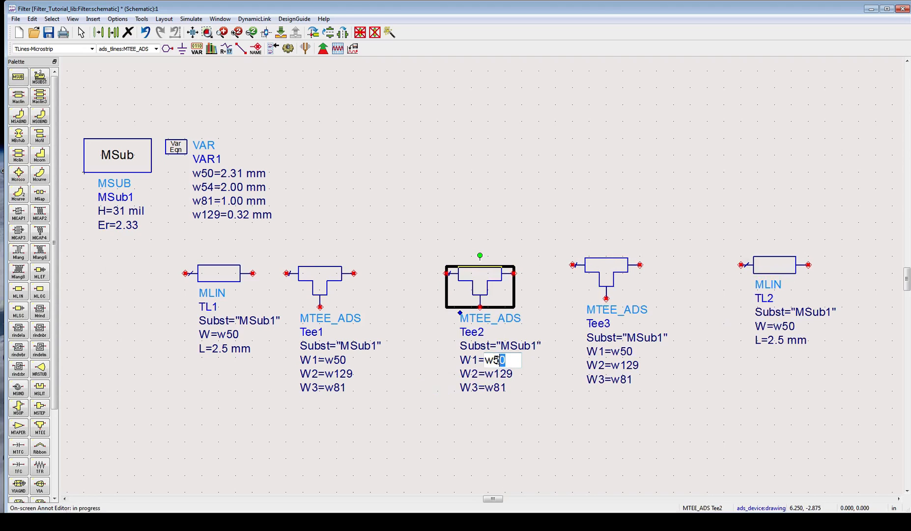
type("29")
key("BackSpace")
key("BackSpace")
type("129")
key("Tab")
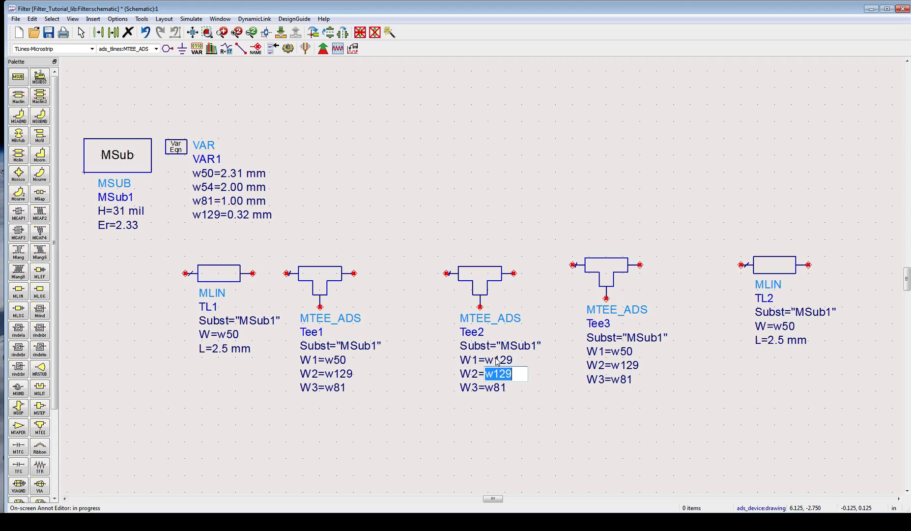
key("Tab")
type("w54")
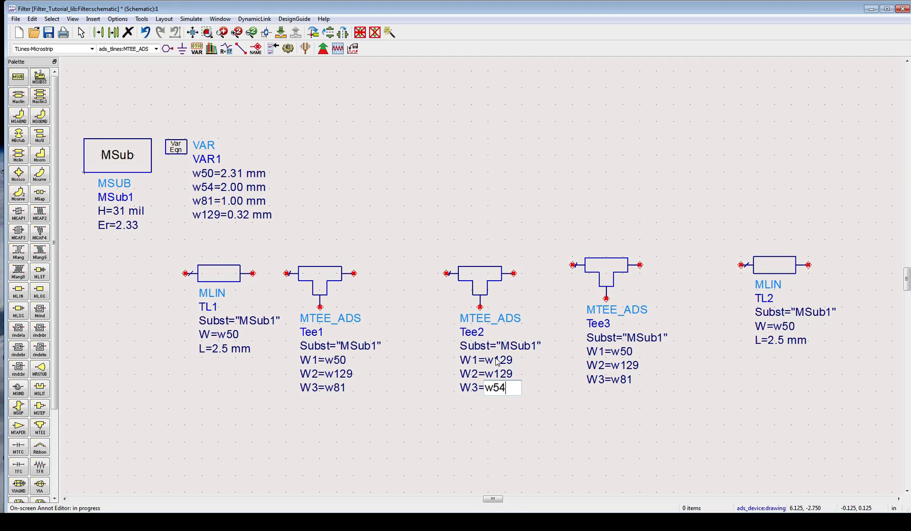
key("Return")
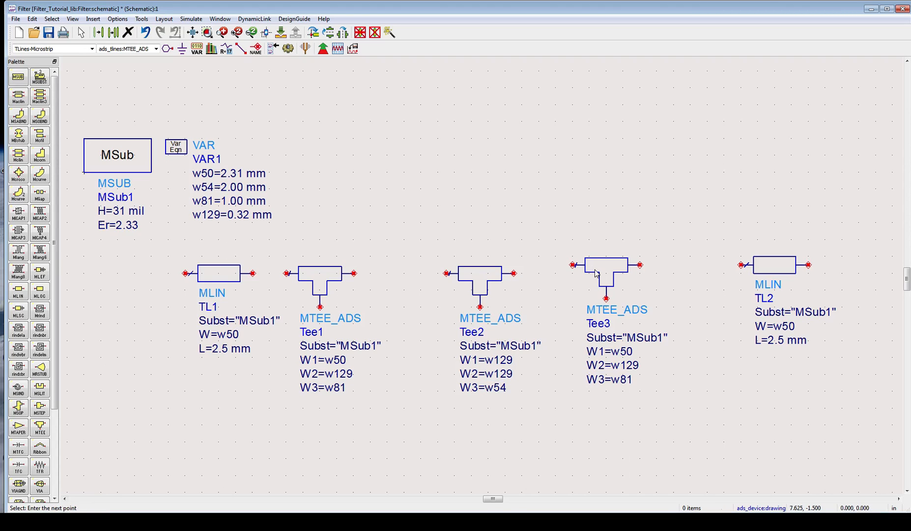
Step: Align the third tee with the other two and set its widths to W1=w129, W2=w50 and W3=w81
left_click_drag(612, 278, 634, 288)
left_click(646, 362)
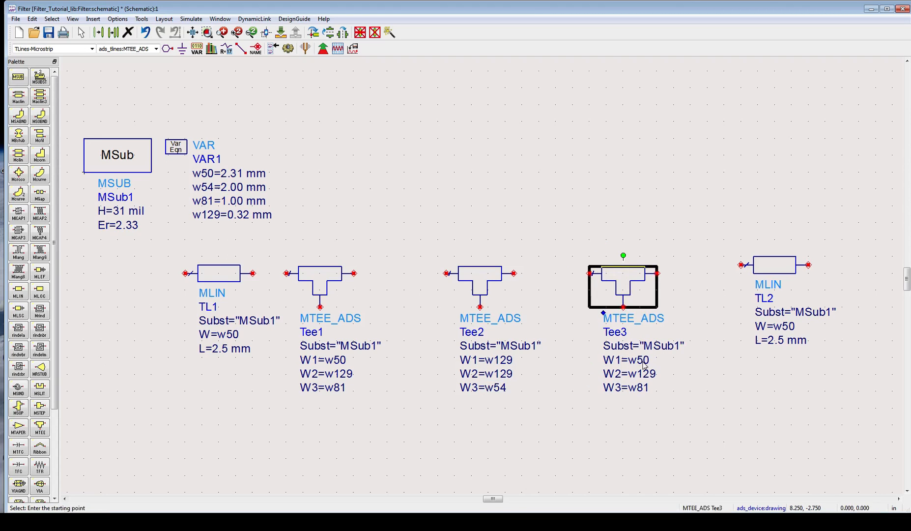
left_click(651, 361)
left_click_drag(655, 360, 628, 360)
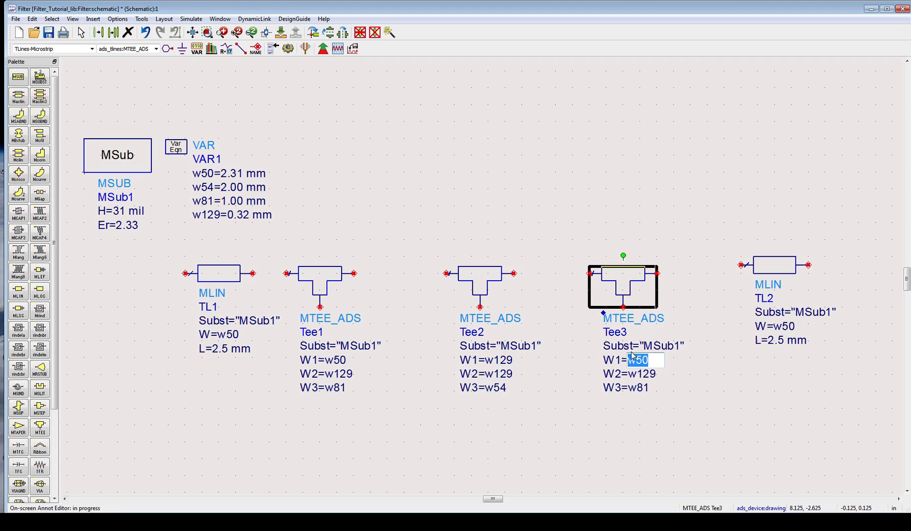
type("w129")
key("Tab")
type("w50")
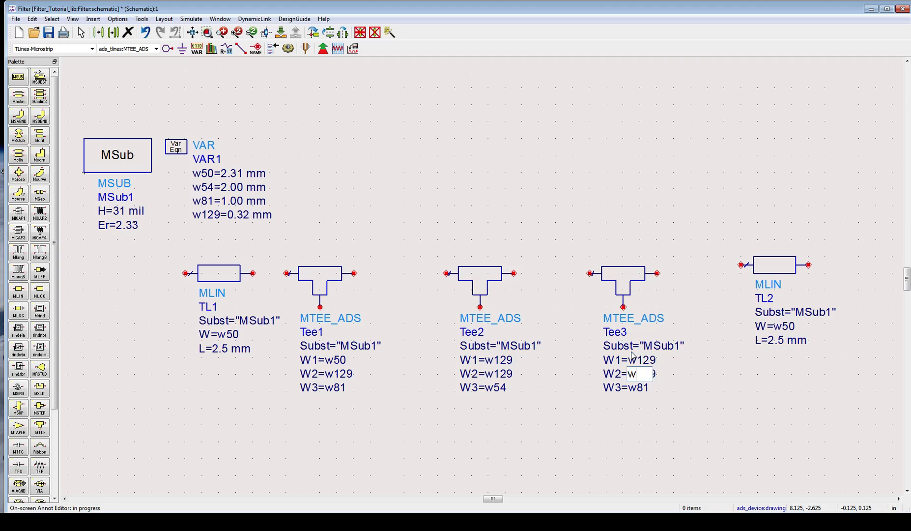
key("Tab")
type("w81")
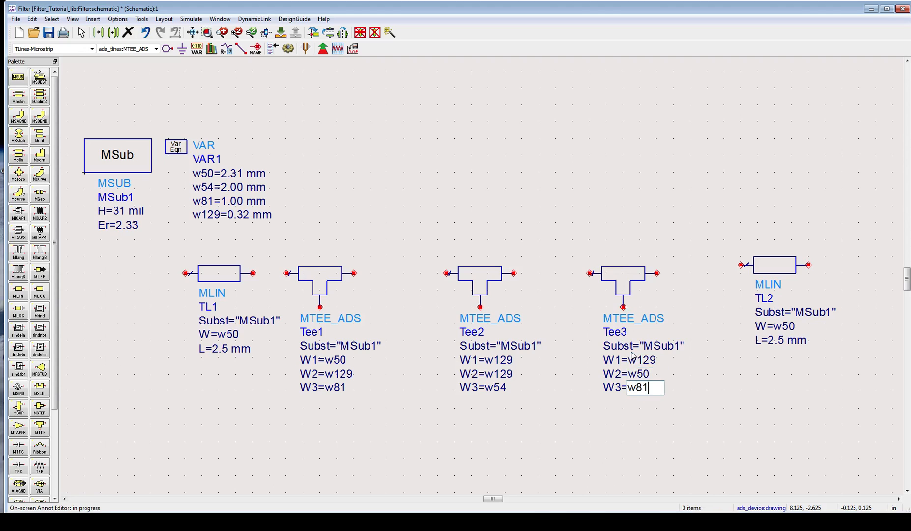
key("Return")
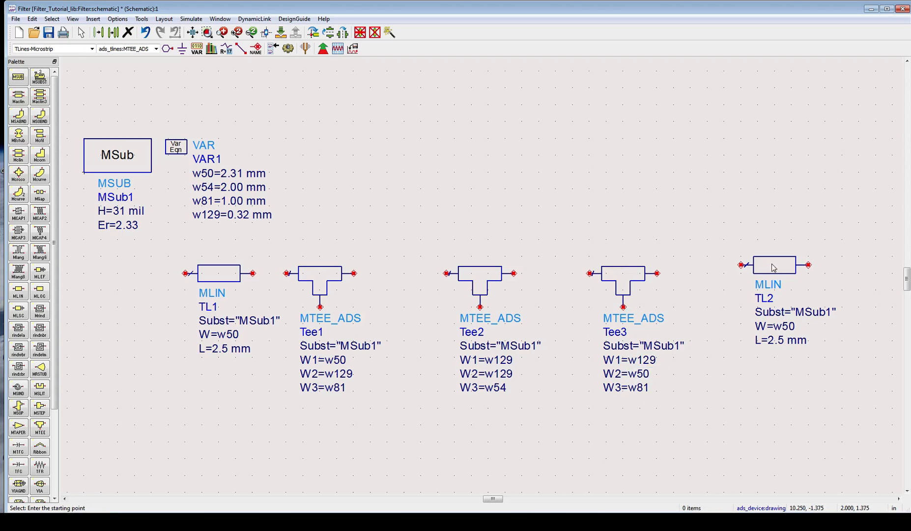
Step: Move line TL2 closer to the third tee and level with the row of components
left_click_drag(772, 264, 738, 276)
left_click(757, 222)
left_click(732, 229)
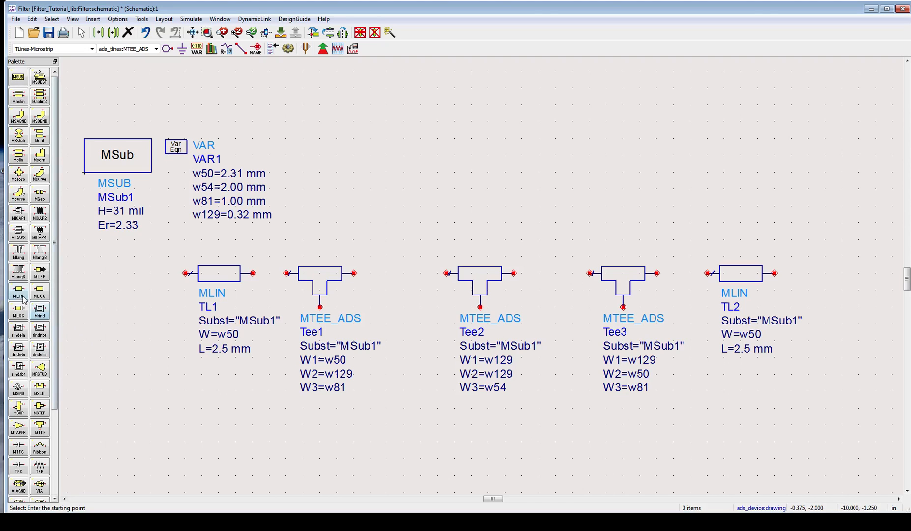
Step: Add an MLOC open-circuited stub, rotate it to vertical and place it below the first tee
left_click(40, 293)
left_click(226, 439)
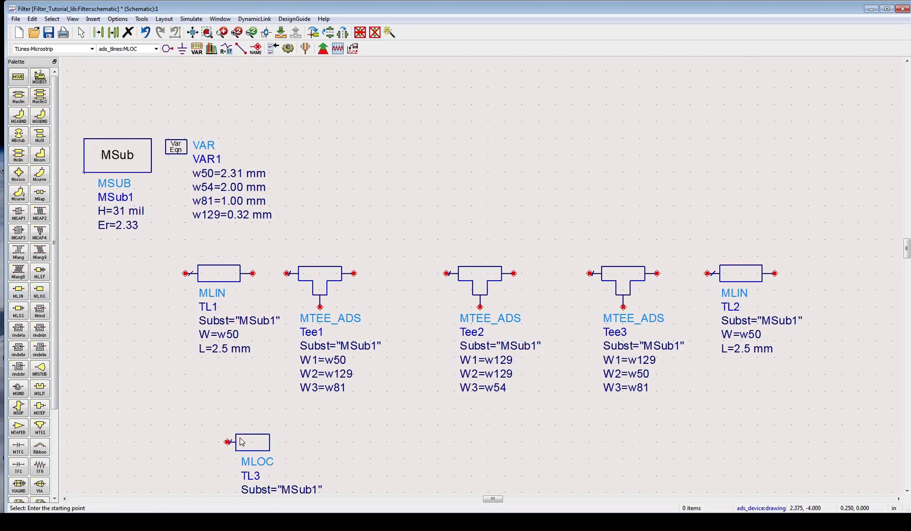
scroll(498, 277, "down", 3)
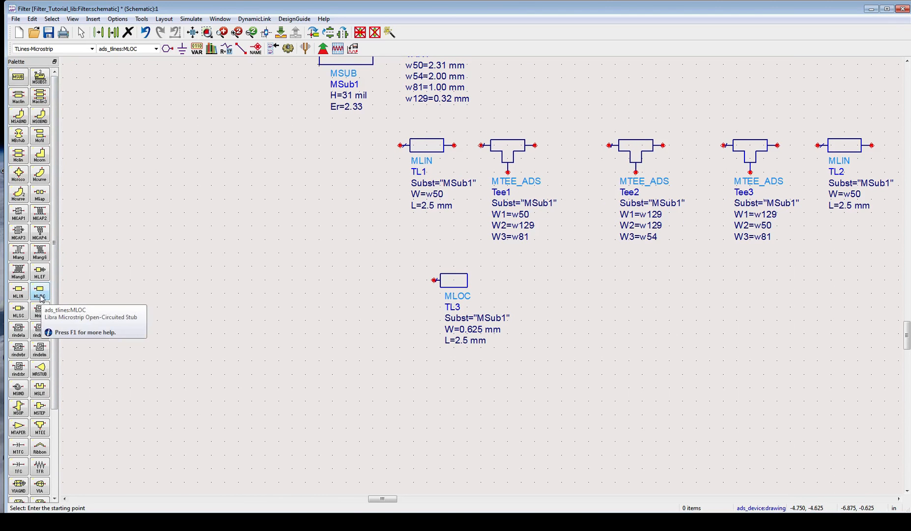
scroll(496, 280, "up", 2)
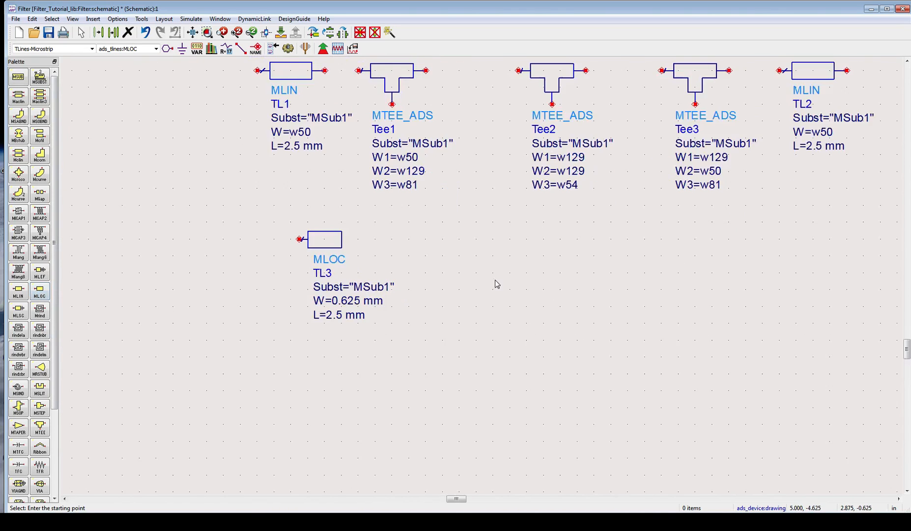
scroll(370, 264, "down", 3)
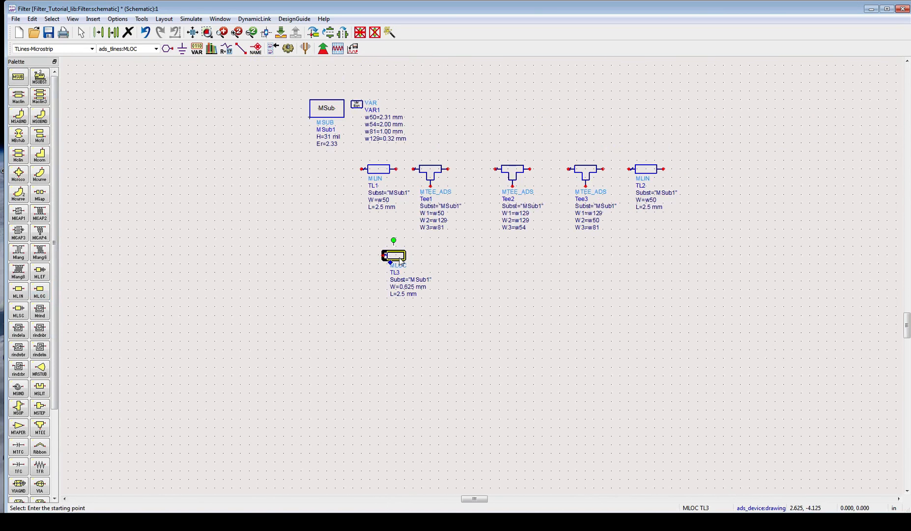
key("ctrl+r")
left_click_drag(382, 266, 433, 258)
scroll(435, 275, "down", 2)
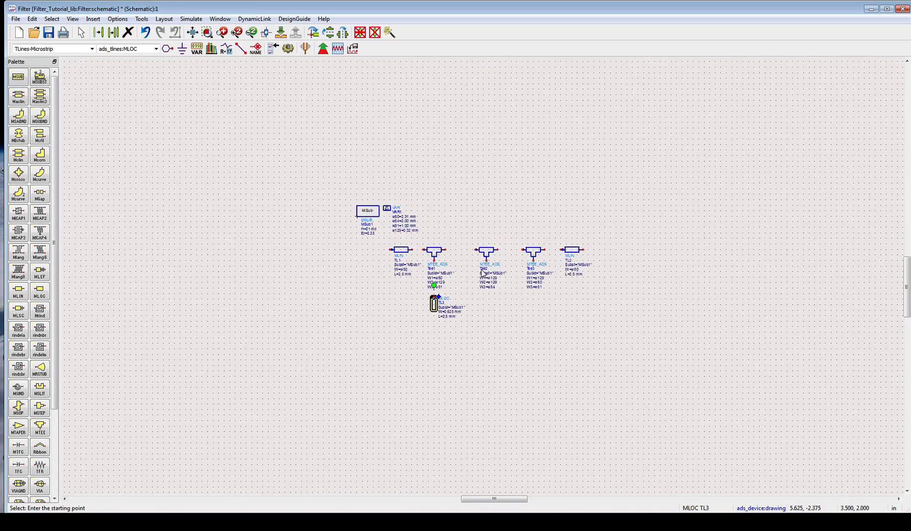
scroll(448, 330, "up", 3)
scroll(479, 280, "up", 2)
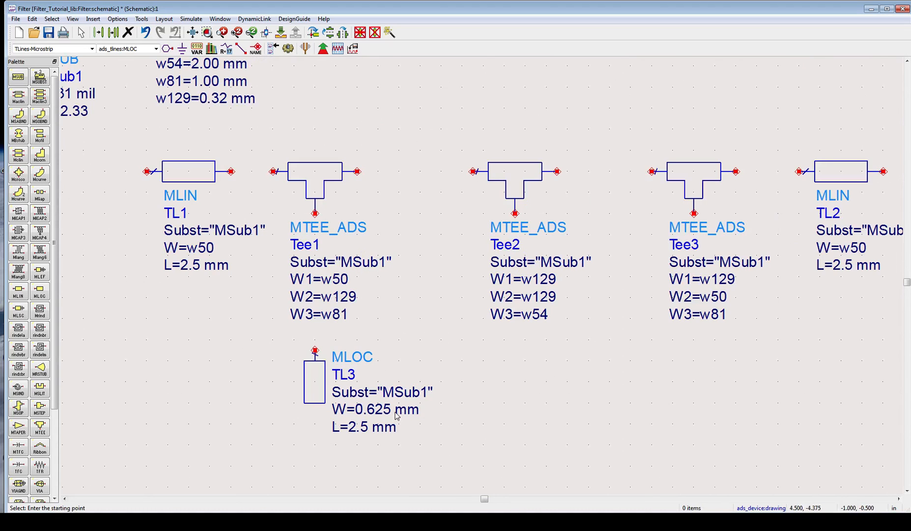
Step: Set the stub's width to w81 and its length to 4.55 mm
left_click(421, 417)
left_click_drag(421, 416, 343, 414)
left_click(408, 415)
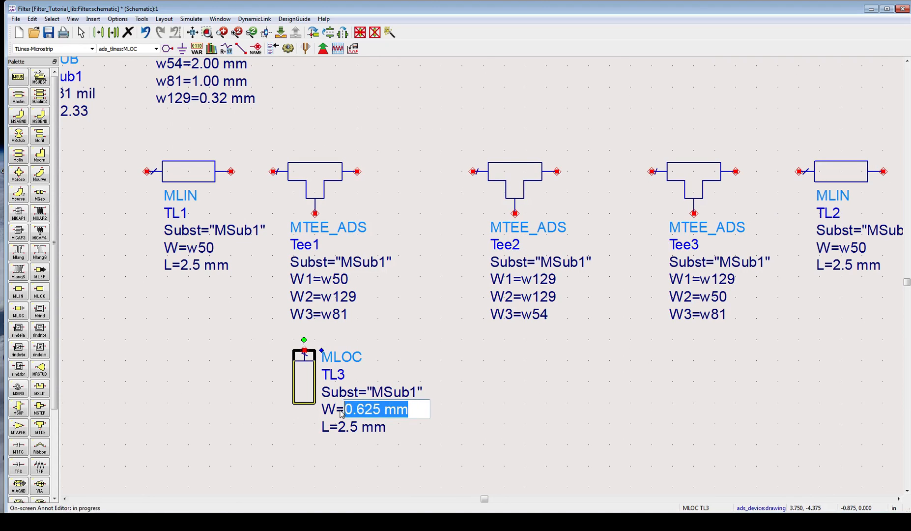
type("w81")
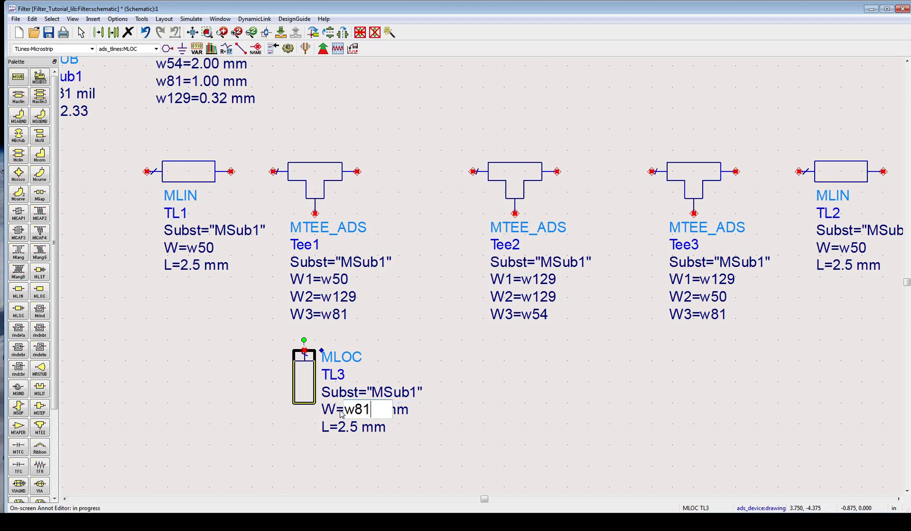
key("Tab")
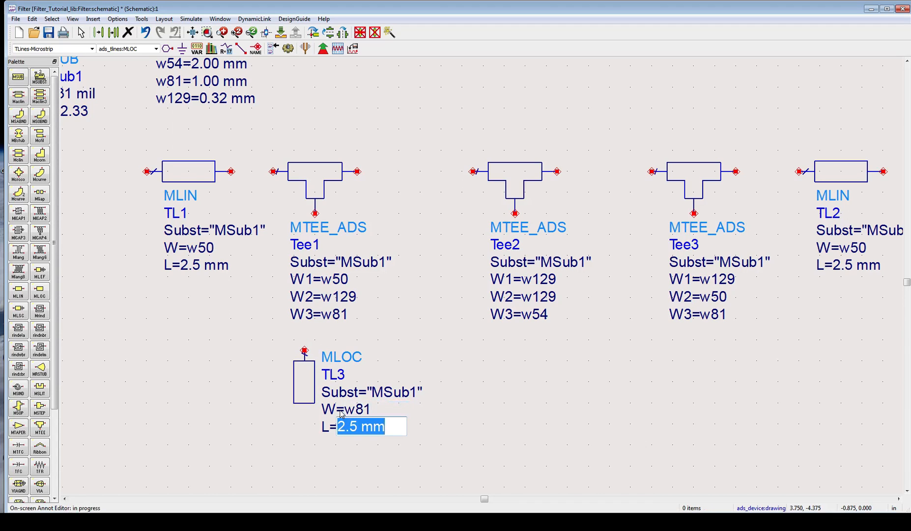
type("4.555")
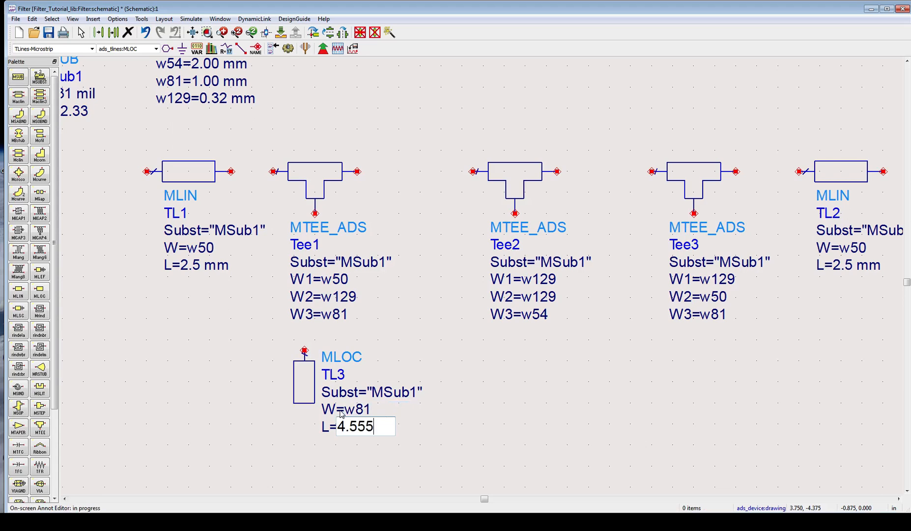
key("BackSpace")
key("Return")
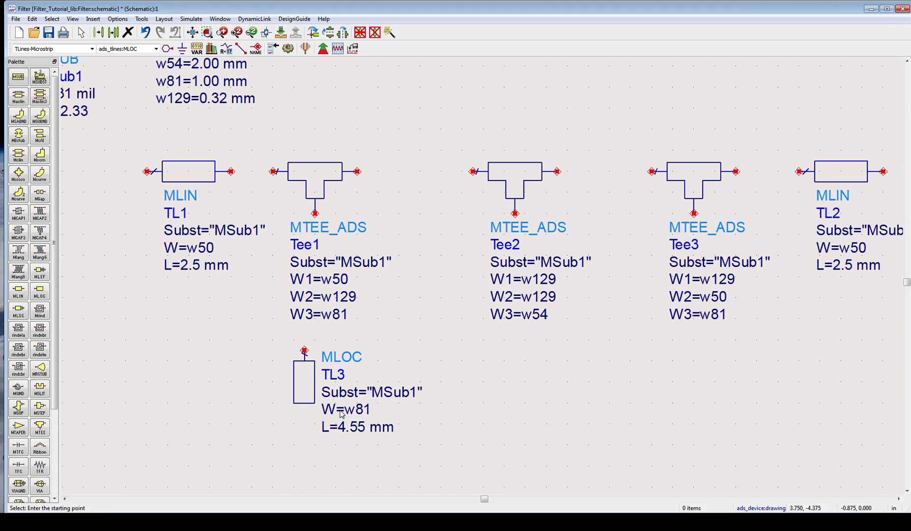
Step: Copy the MLOC stub and place one duplicate below the third tee and another below the middle tee
left_click(302, 390)
key("ctrl+c")
key("ctrl+v")
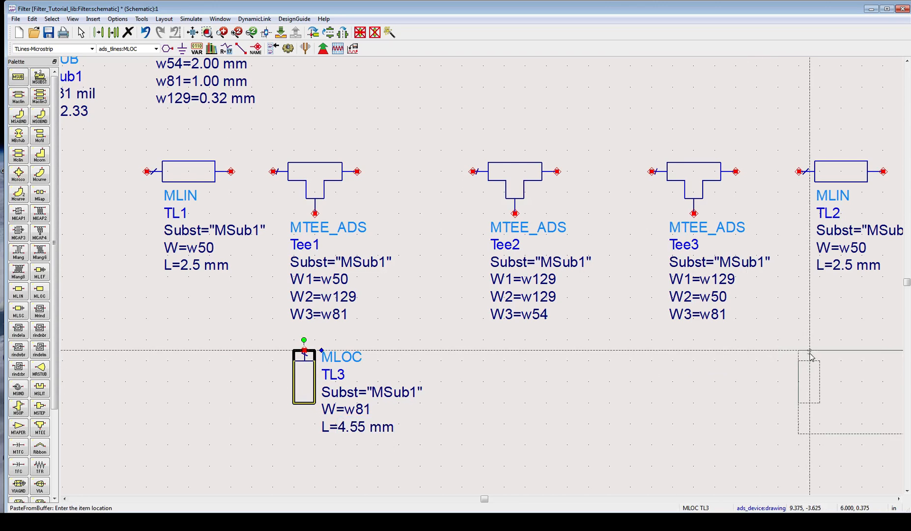
left_click(702, 359)
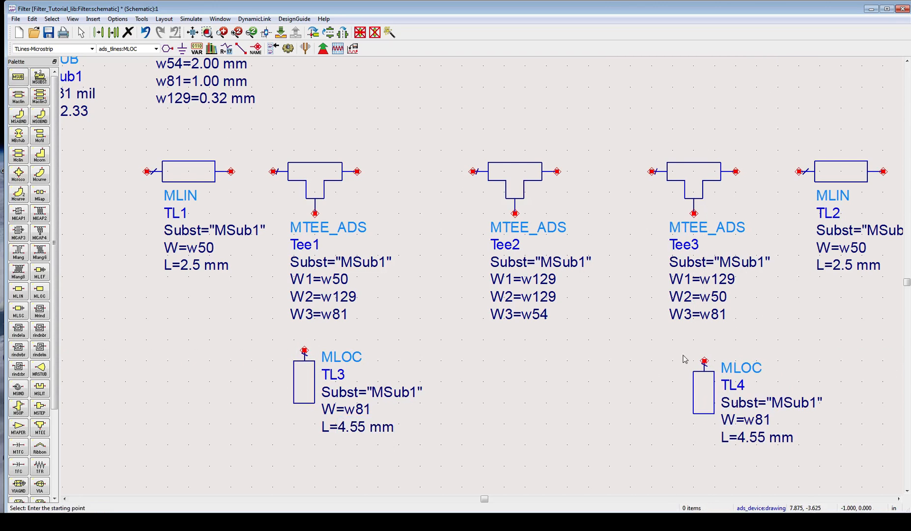
key("ctrl+v")
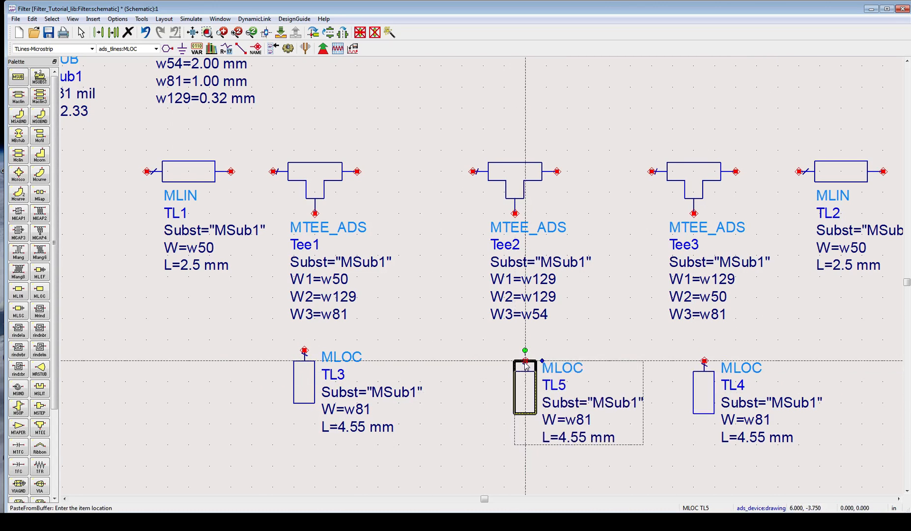
left_click(525, 363)
Step: Set the middle stub to W=w54 and L=4.45 mm, and shift the third stub directly under the third tee
double_click(591, 421)
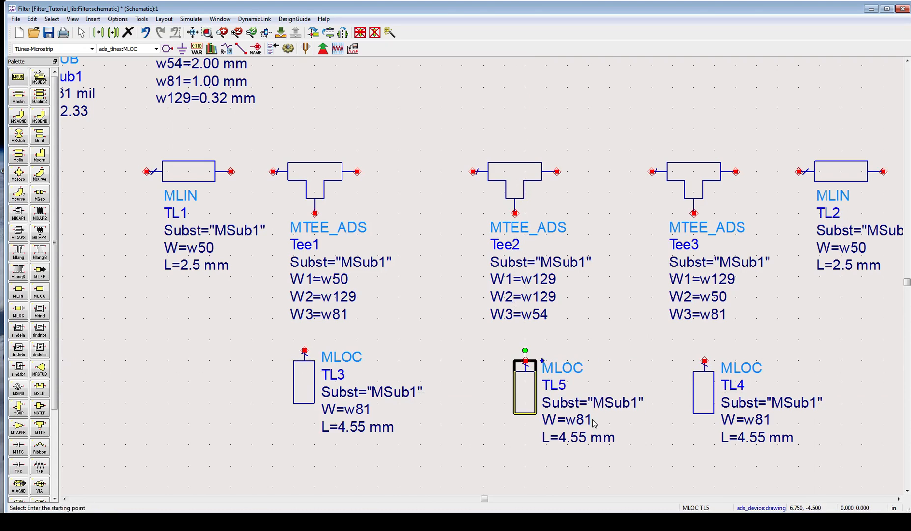
double_click(592, 420)
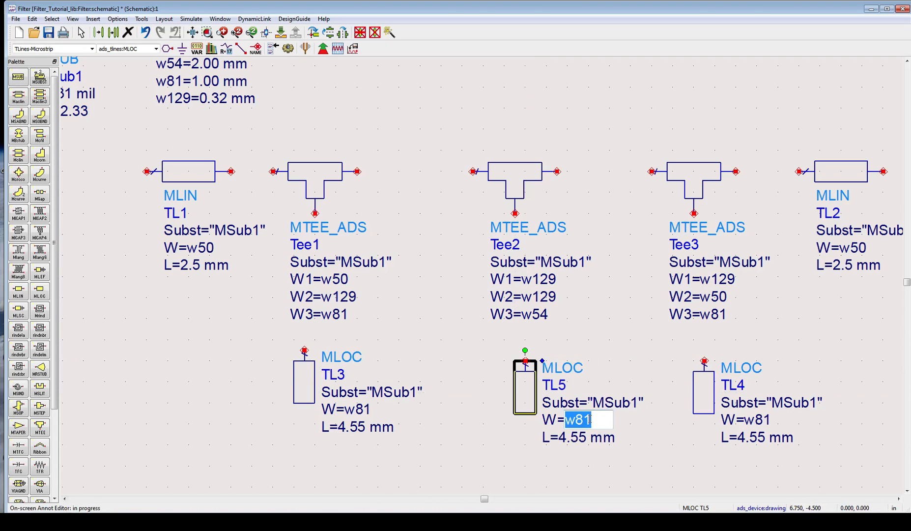
type("w54")
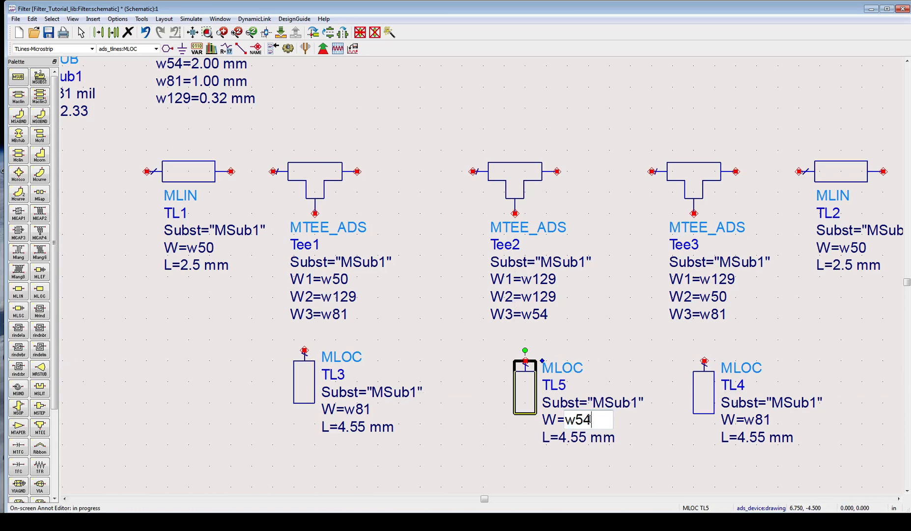
key("Tab")
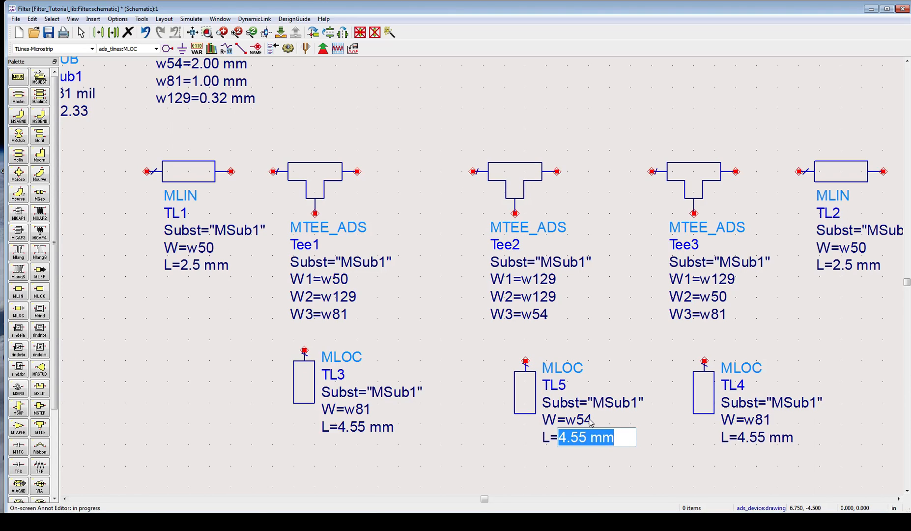
type("4.45")
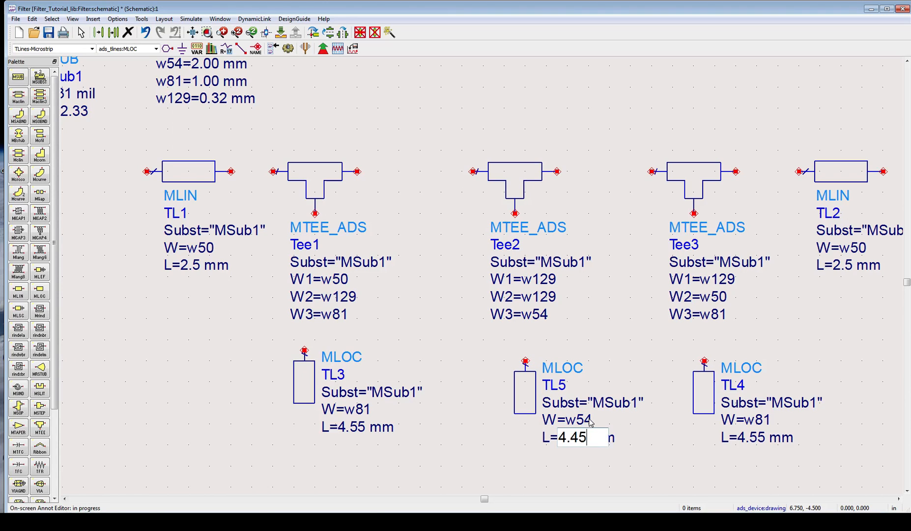
type(" mm")
key("Return")
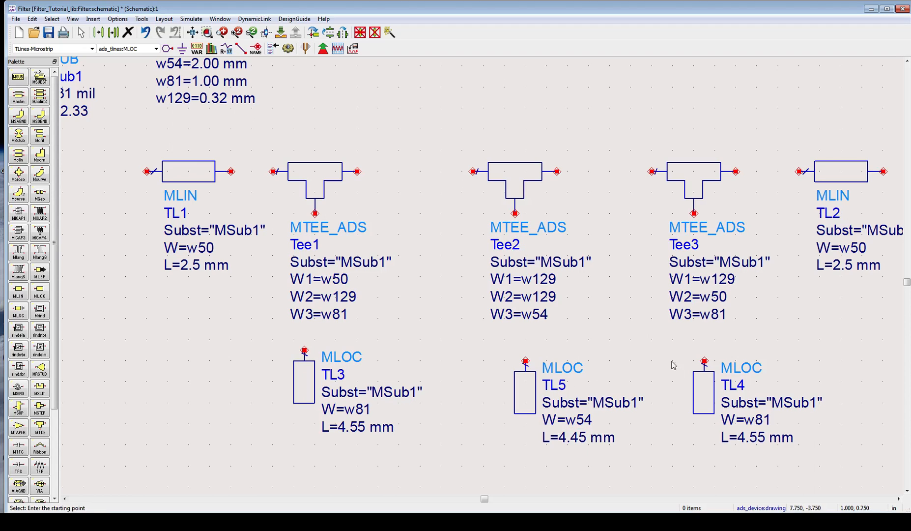
left_click_drag(702, 390, 705, 374)
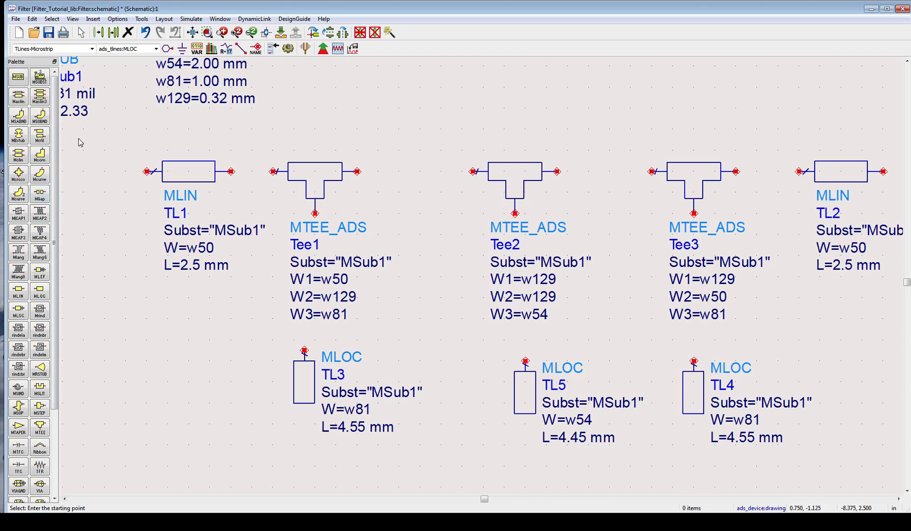
Step: Add an MLIN line and position it above the gap between the first and middle tees
left_click(22, 292)
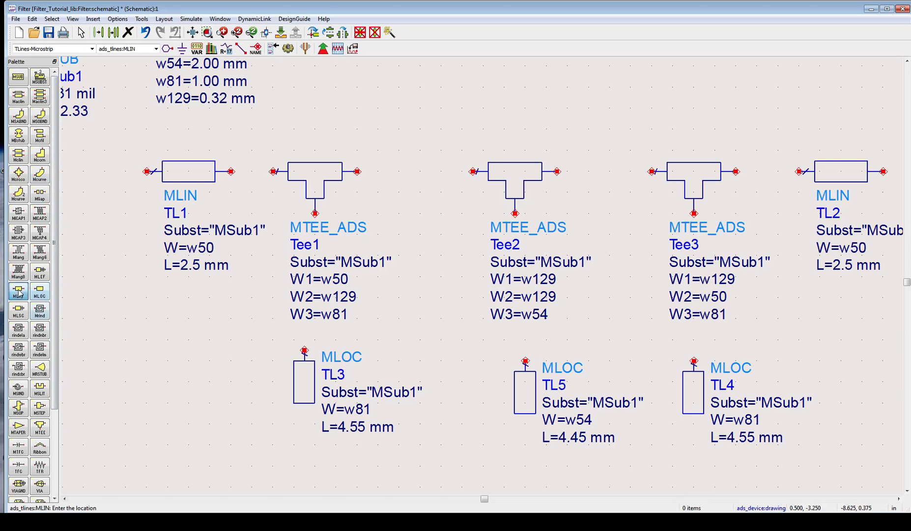
left_click(388, 160)
key("Escape")
left_click_drag(424, 163, 404, 97)
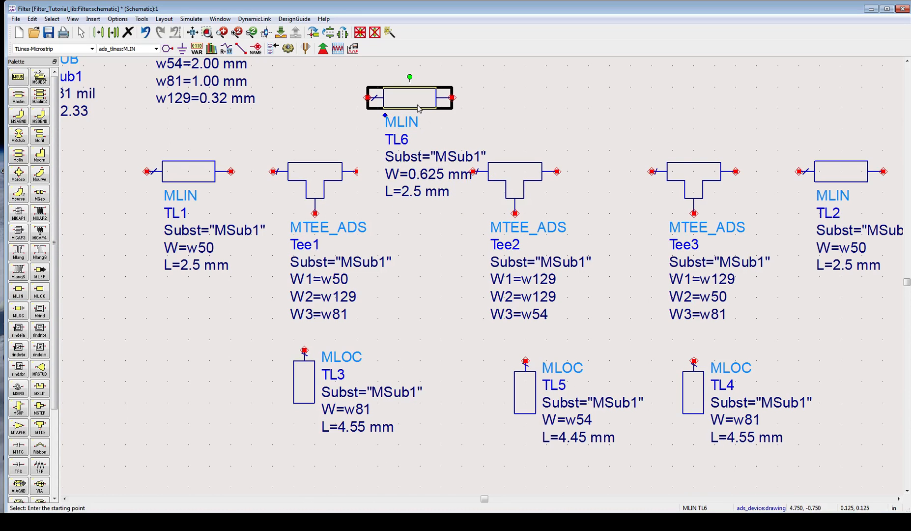
Step: Set the new MLIN line's width to w129 and its length to 4.69 mm
double_click(420, 174)
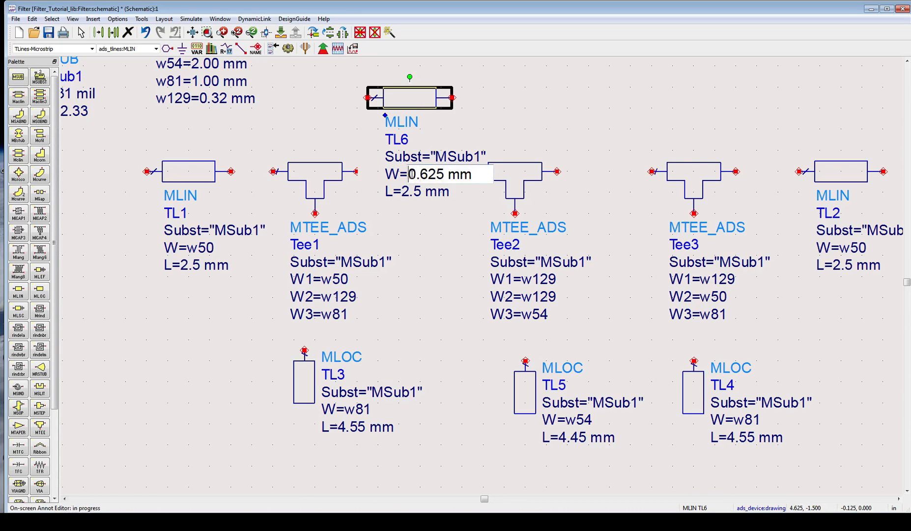
left_click_drag(409, 175, 487, 177)
type("w129")
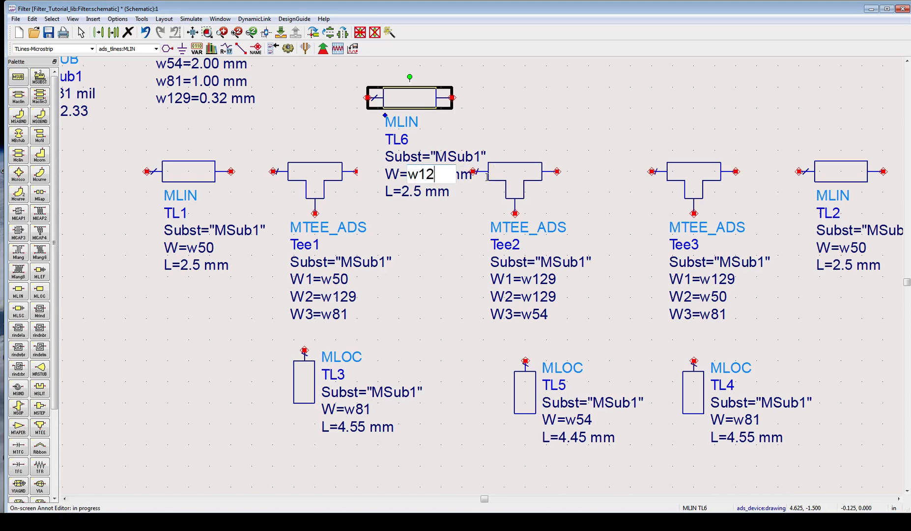
key("Tab")
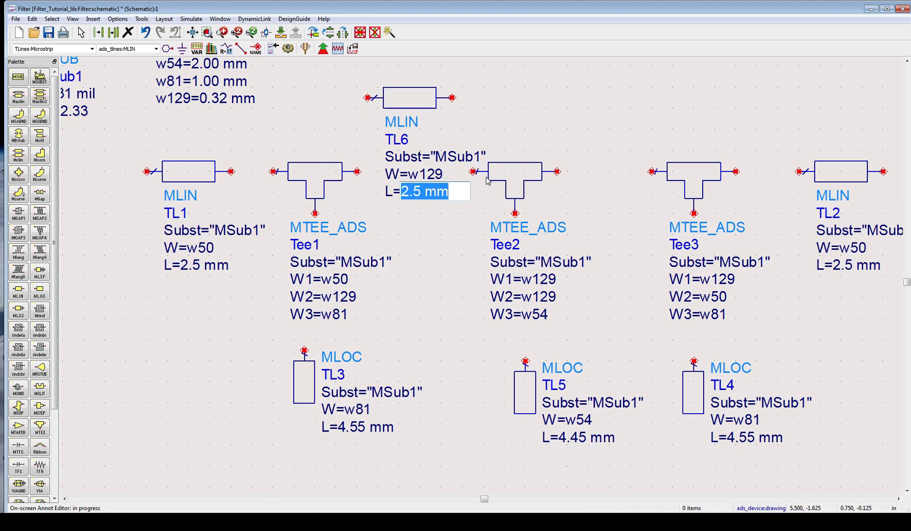
type("4.69 mm")
key("Return")
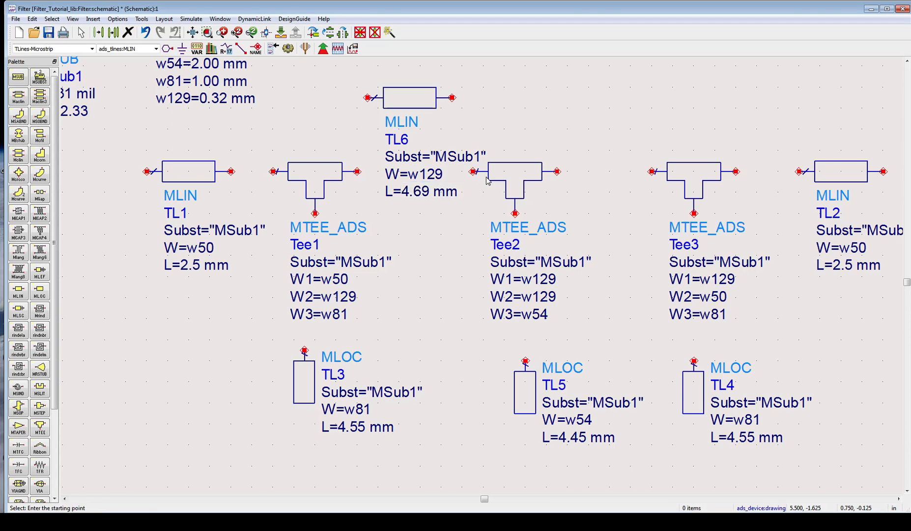
Step: Copy the w129 MLIN line and place the duplicate above the gap between the middle and third tees
left_click(414, 103)
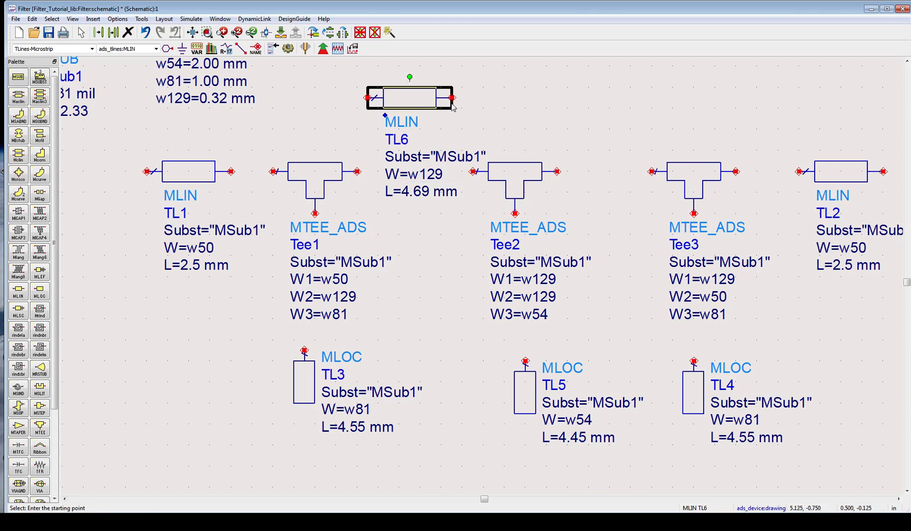
key("ctrl+c")
key("ctrl+v")
left_click(568, 108)
key("Escape")
scroll(684, 156, "down", 1)
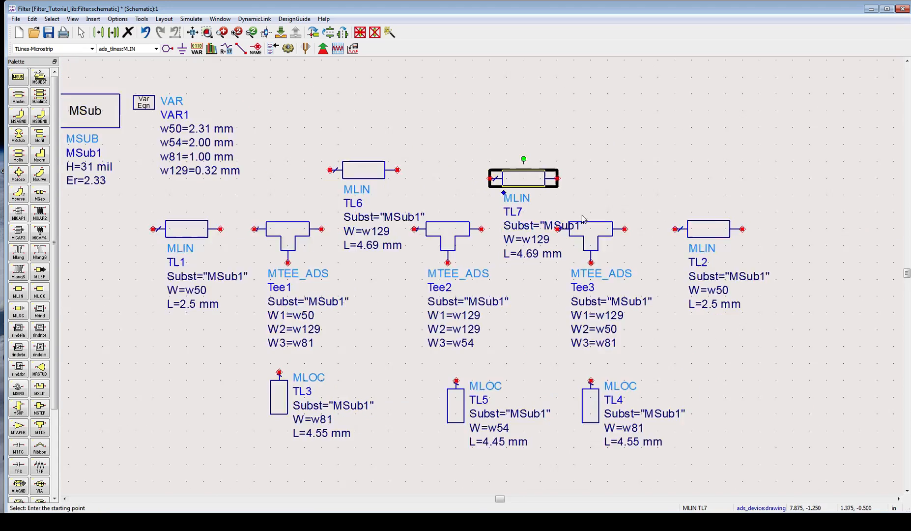
Step: Widen the gaps between the tees by moving the third tee, its stub and the output line, then the middle tee's group, along the row
left_click_drag(604, 239, 517, 274)
scroll(641, 407, "down", 1)
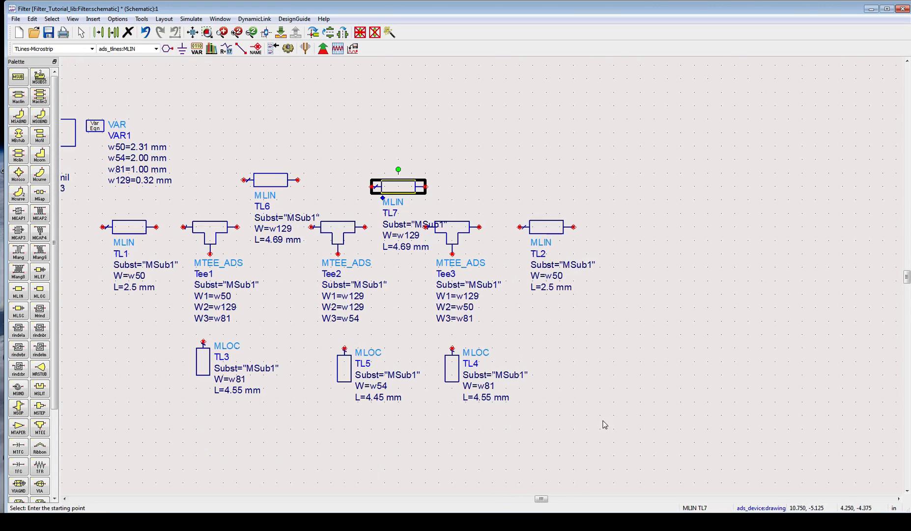
left_click_drag(604, 424, 409, 176)
left_click_drag(457, 227, 559, 227)
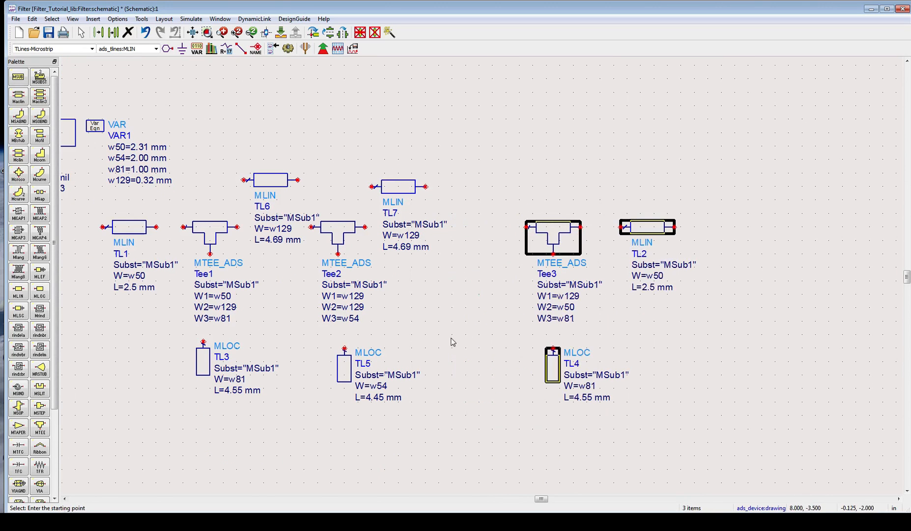
left_click_drag(480, 421, 272, 90)
left_click_drag(355, 237, 396, 240)
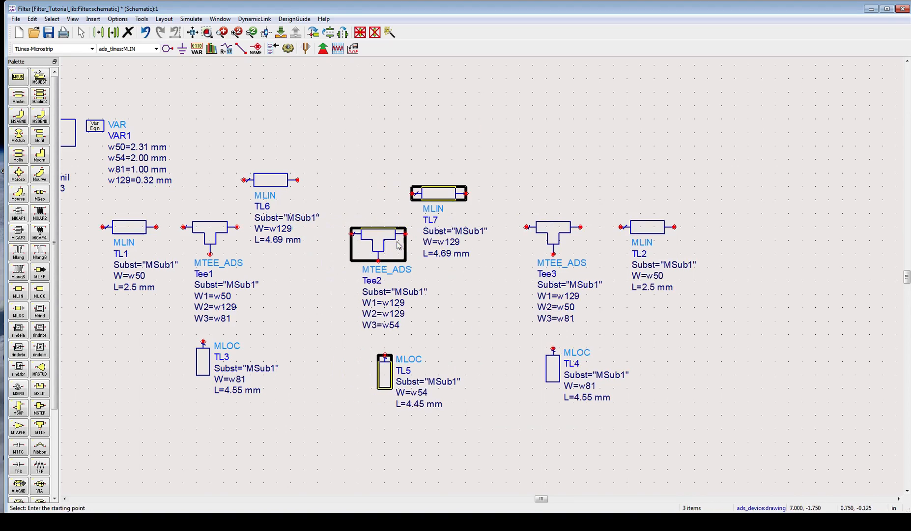
Step: Move the first w129 MLIN line into the row between the first and middle tees, with the middle tee aligned to it
left_click(314, 190)
left_click_drag(279, 178, 281, 225)
left_click(353, 193)
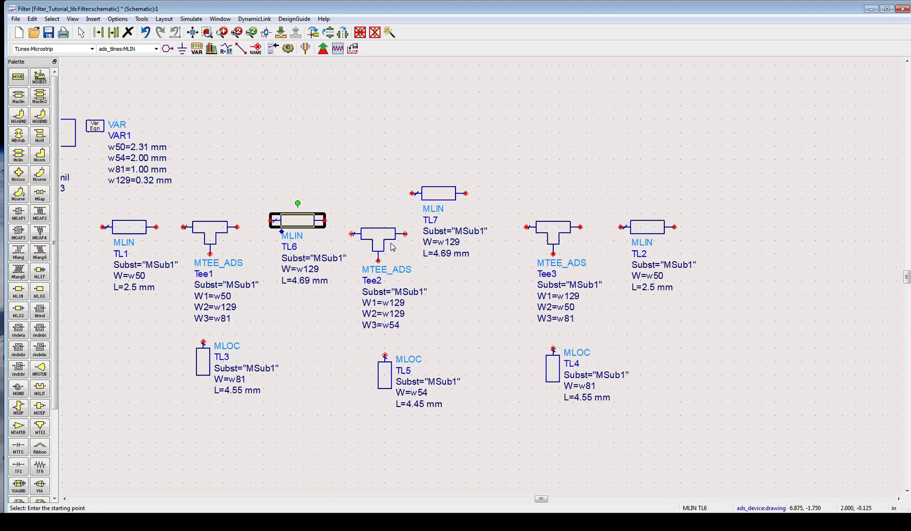
left_click_drag(391, 242, 384, 234)
left_click_drag(319, 222, 314, 227)
left_click_drag(368, 228, 374, 229)
Step: Centre the middle stub under its tee and move the second w129 MLIN line into the row between the middle and third tees
left_click_drag(434, 197, 515, 177)
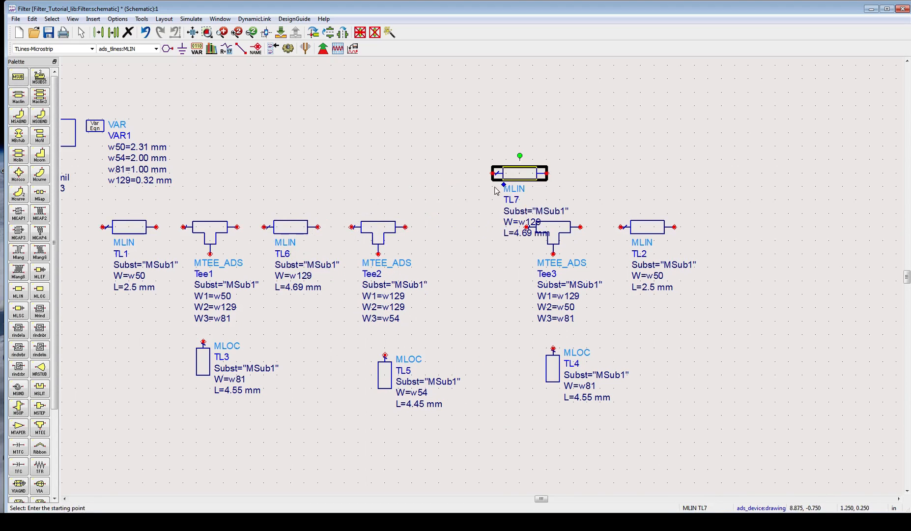
left_click_drag(375, 233, 368, 234)
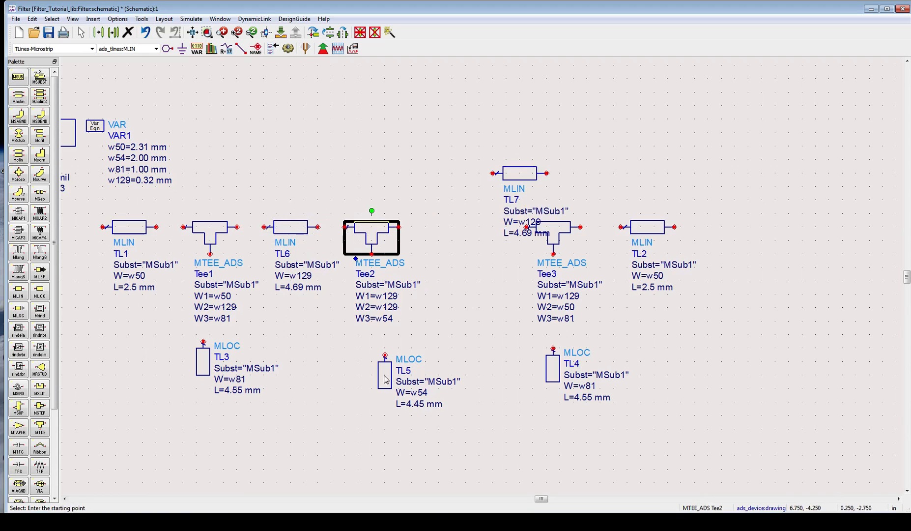
left_click_drag(386, 379, 372, 372)
left_click_drag(521, 171, 453, 225)
Step: Bring the third tee and the output w50 line closer along the row, and centre the third stub under its tee
left_click_drag(565, 229, 546, 230)
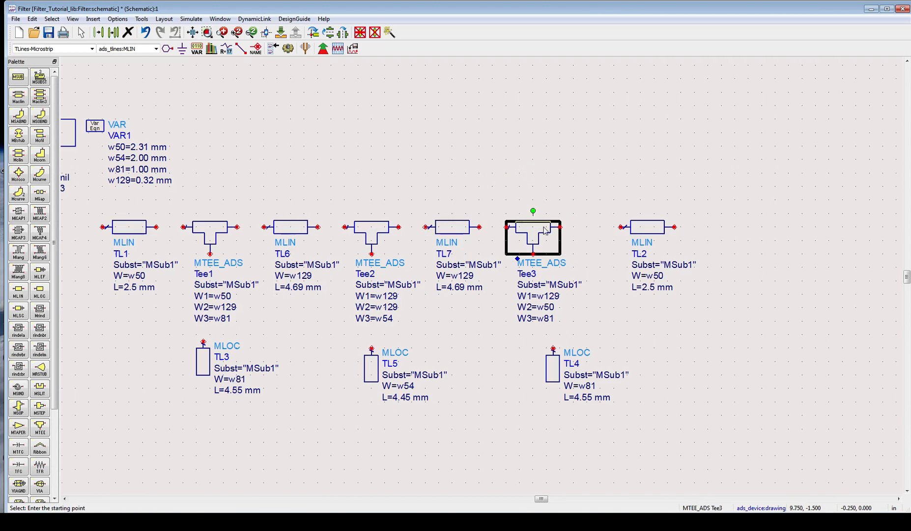
left_click_drag(643, 231, 609, 231)
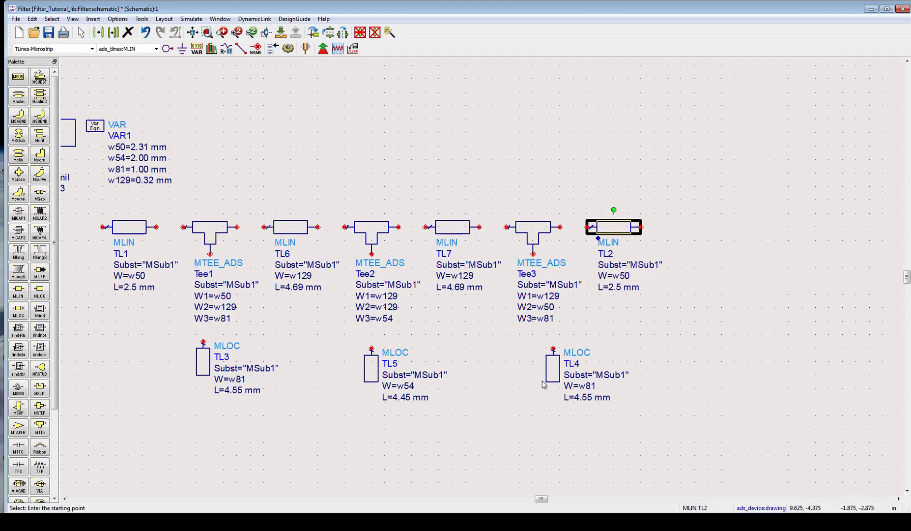
left_click_drag(549, 371, 529, 374)
left_click(696, 346)
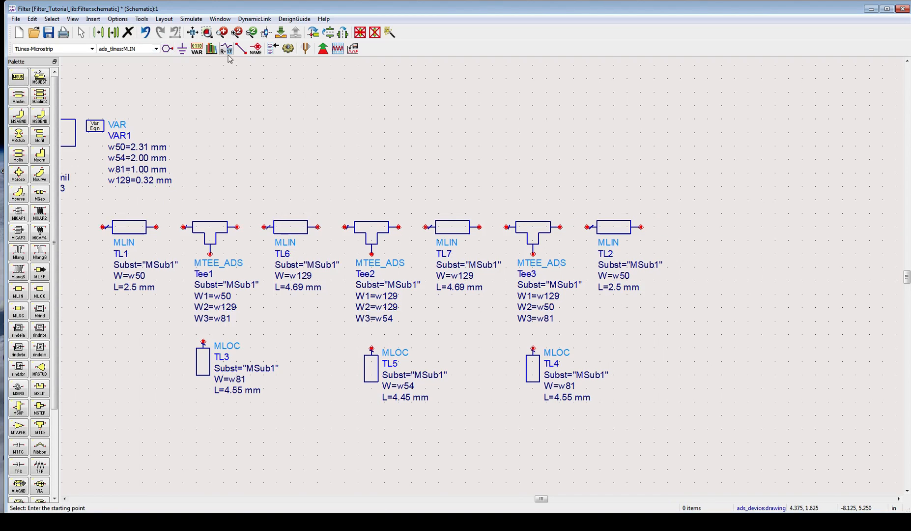
Step: Wire all MLIN lines and tees in series along the row, from the input w50 line to the output w50 line
left_click(241, 48)
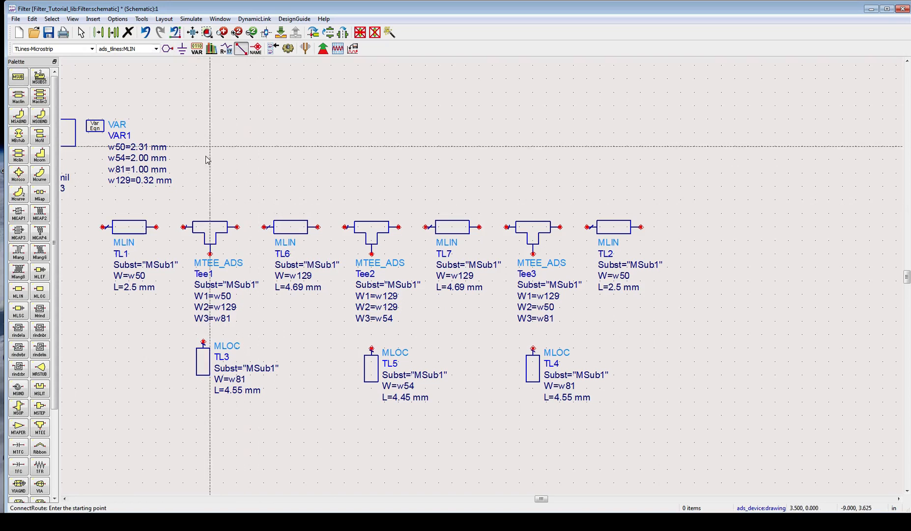
left_click(157, 226)
left_click(183, 227)
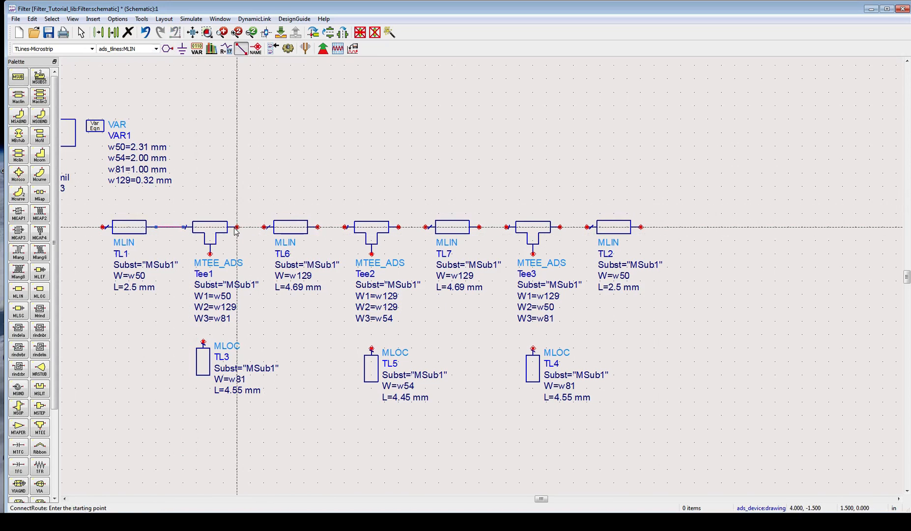
left_click(238, 227)
left_click(265, 227)
left_click(318, 227)
left_click(346, 226)
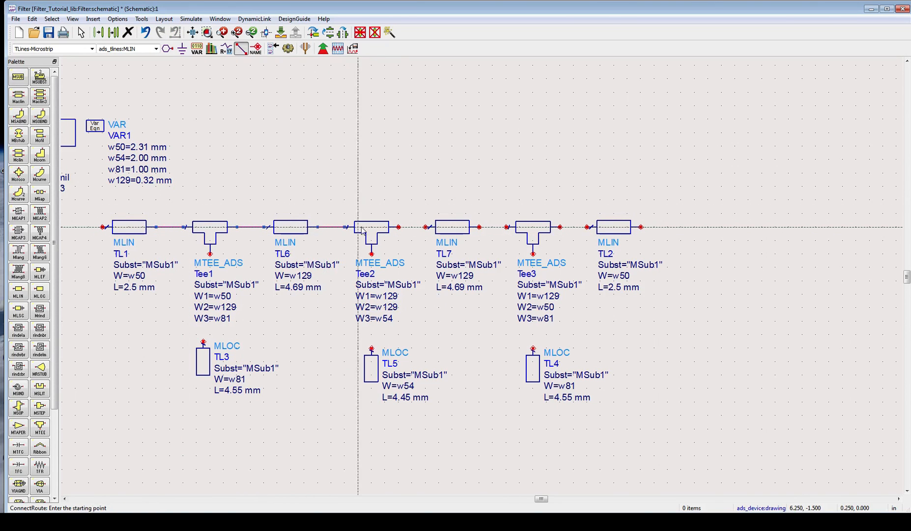
left_click(398, 227)
left_click(427, 226)
left_click(479, 227)
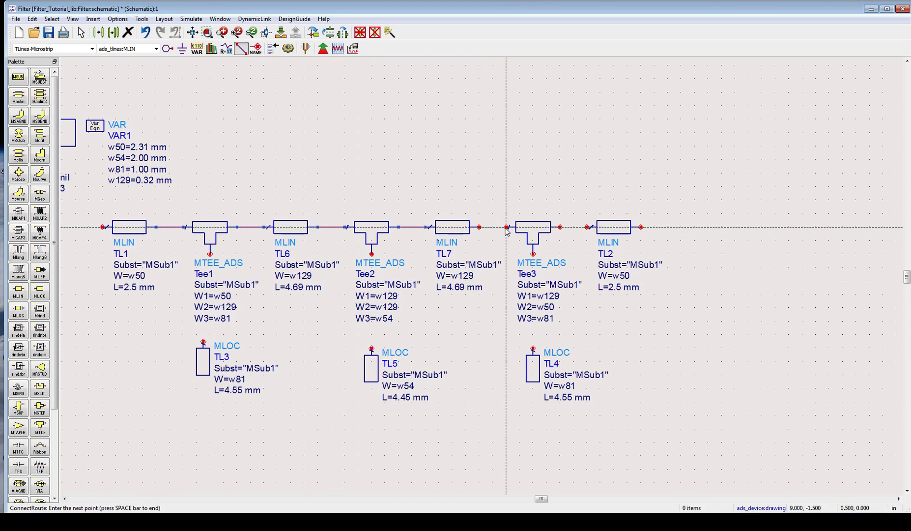
left_click(507, 227)
left_click(561, 226)
left_click(587, 227)
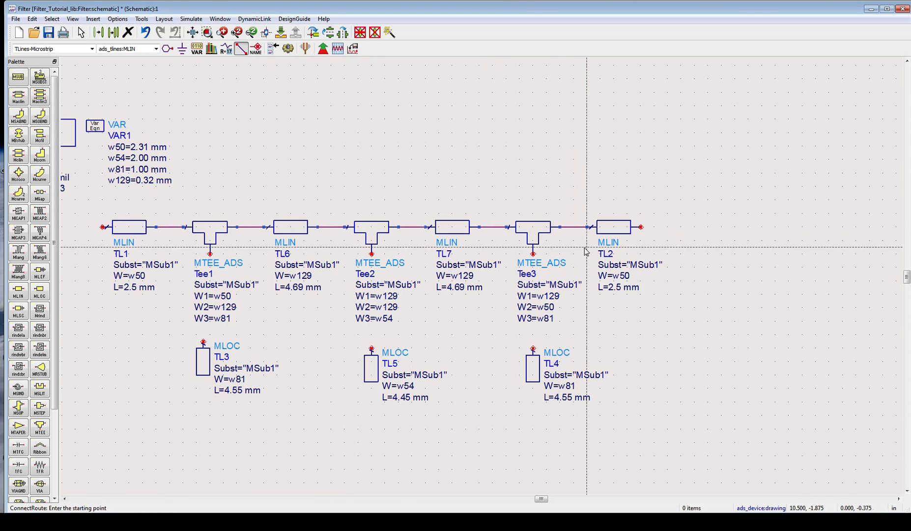
Step: Wire the branch port of each of the three tees to the MLOC stub below it
left_click(534, 254)
left_click(533, 349)
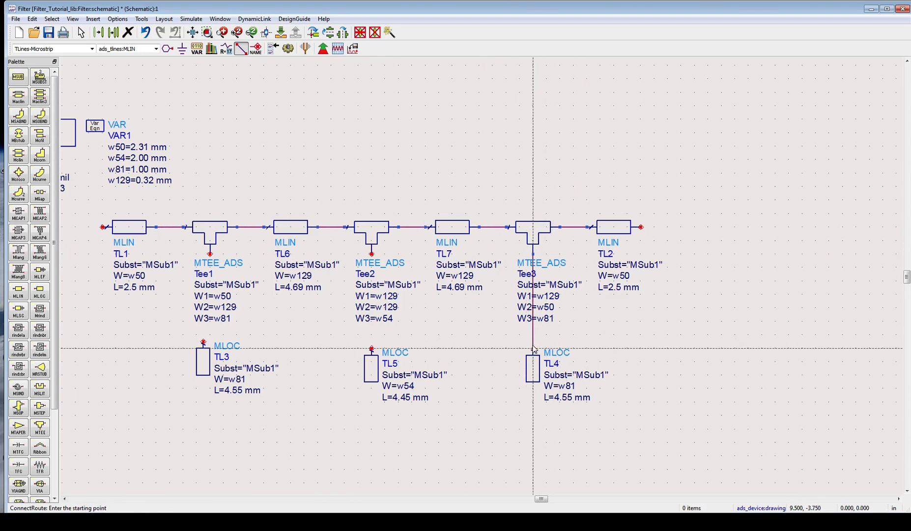
left_click(371, 254)
left_click(372, 349)
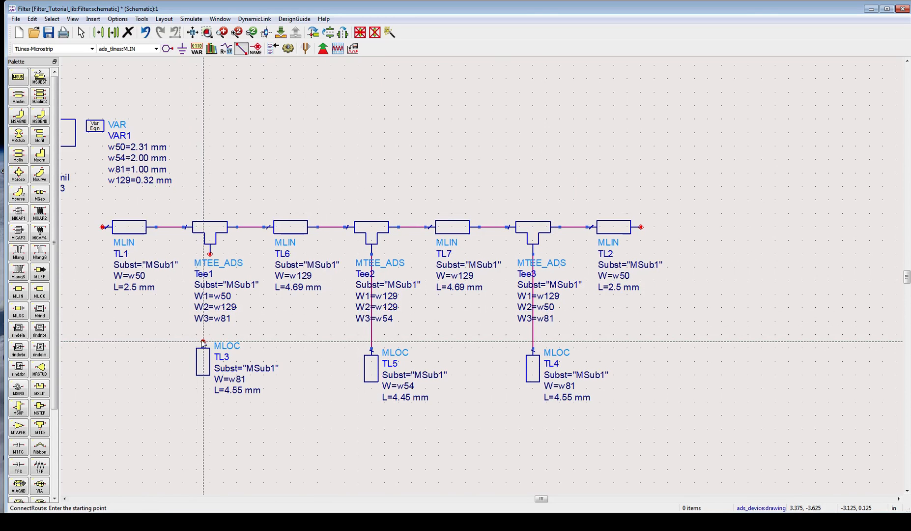
left_click(203, 342)
left_click(209, 254)
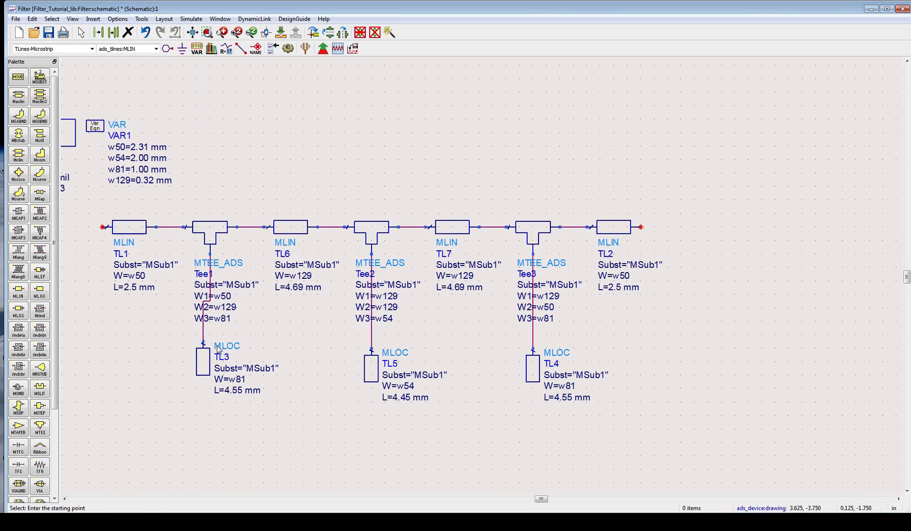
Step: Shift the first MLOC stub directly under the first tee so that its connecting wire runs straight
key("Escape")
left_click(209, 359)
left_click_drag(202, 356, 208, 355)
left_click(306, 164)
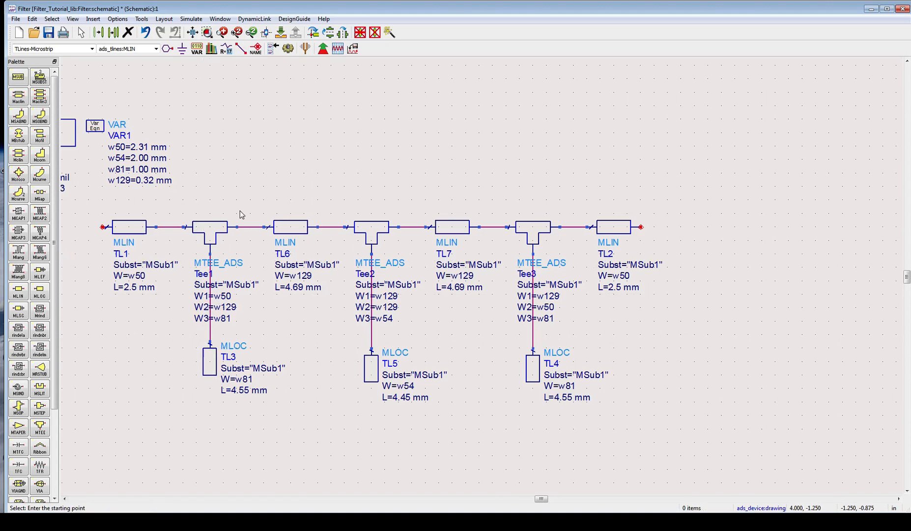
Step: Add an S-parameter simulation controller from the Simulation-S_Param components beside the VAR block, above the line row
scroll(361, 246, "down", 2)
scroll(509, 291, "up", 2)
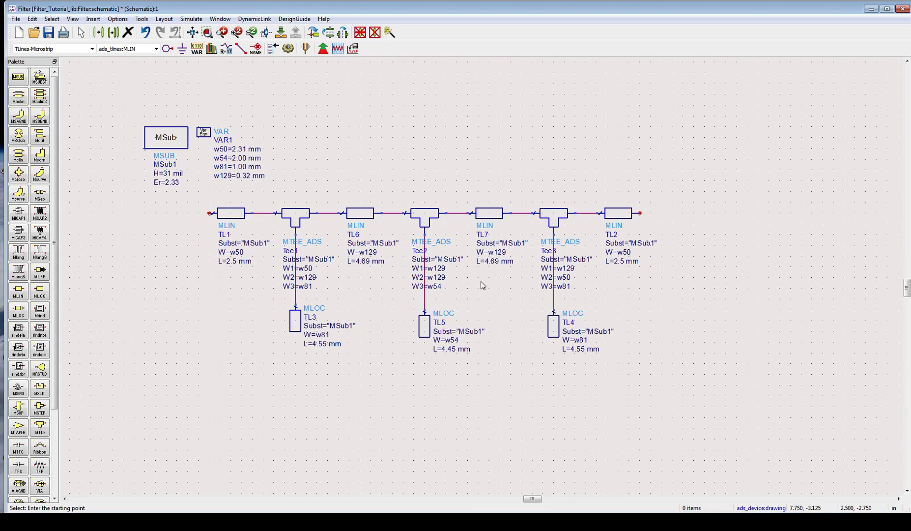
scroll(454, 267, "up", 1)
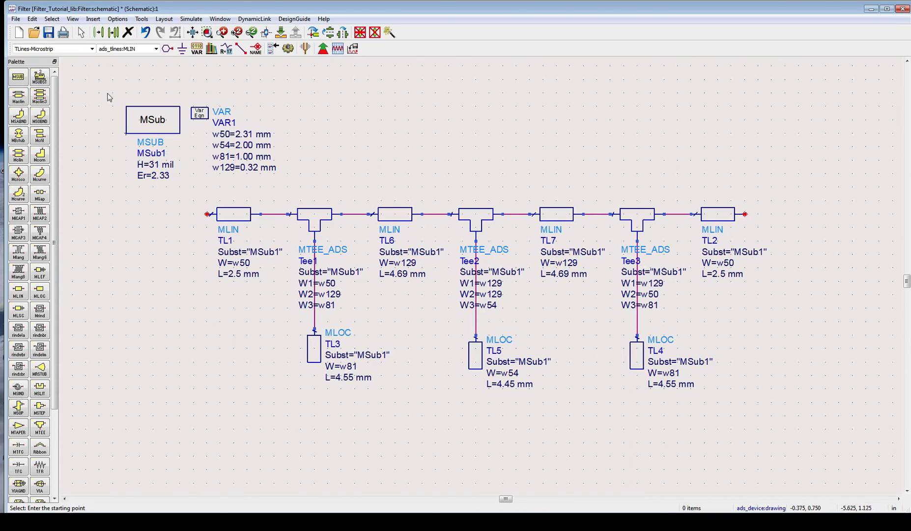
left_click(91, 48)
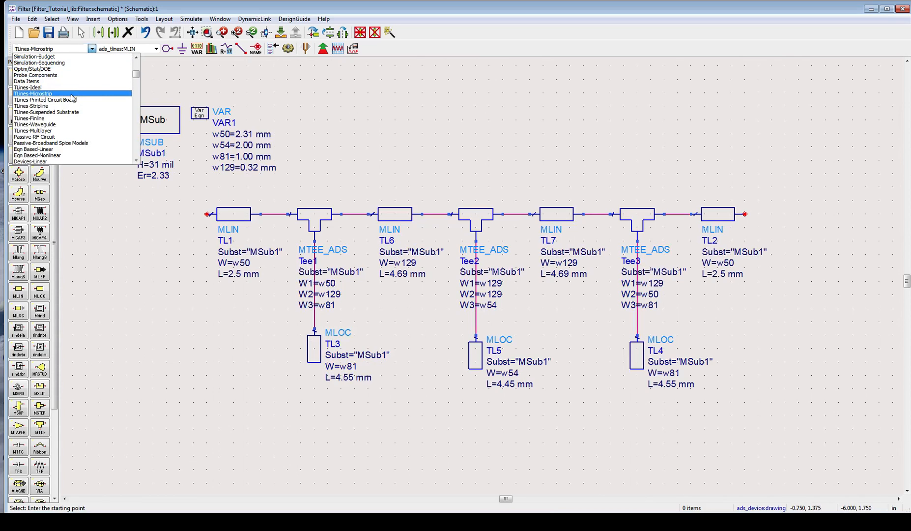
scroll(70, 112, "up", 5)
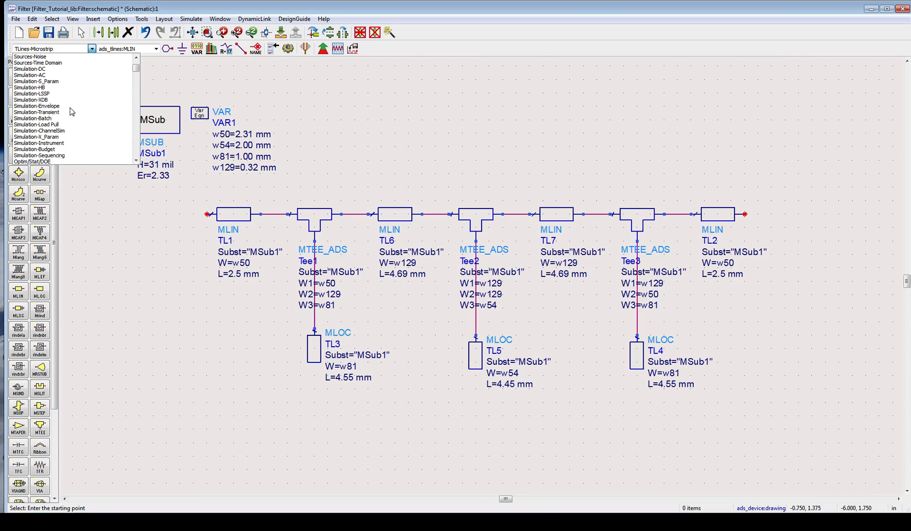
left_click(57, 82)
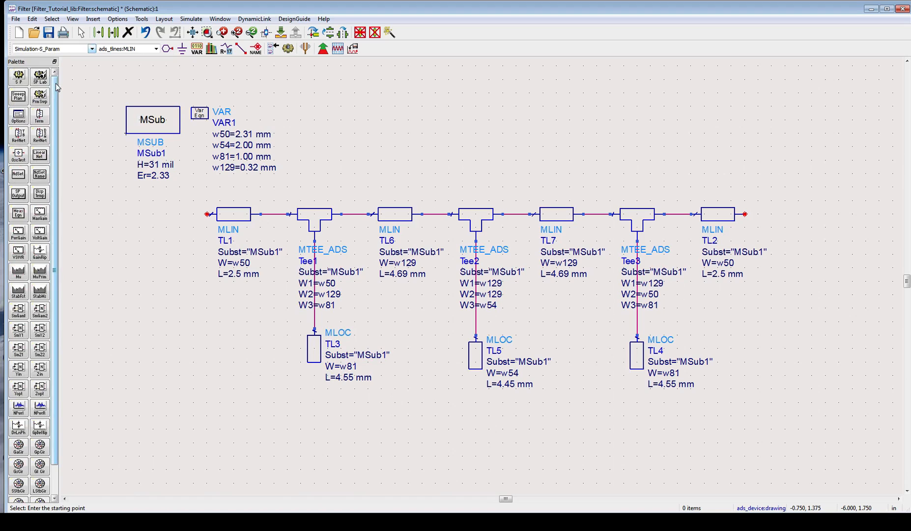
left_click(18, 76)
left_click(301, 109)
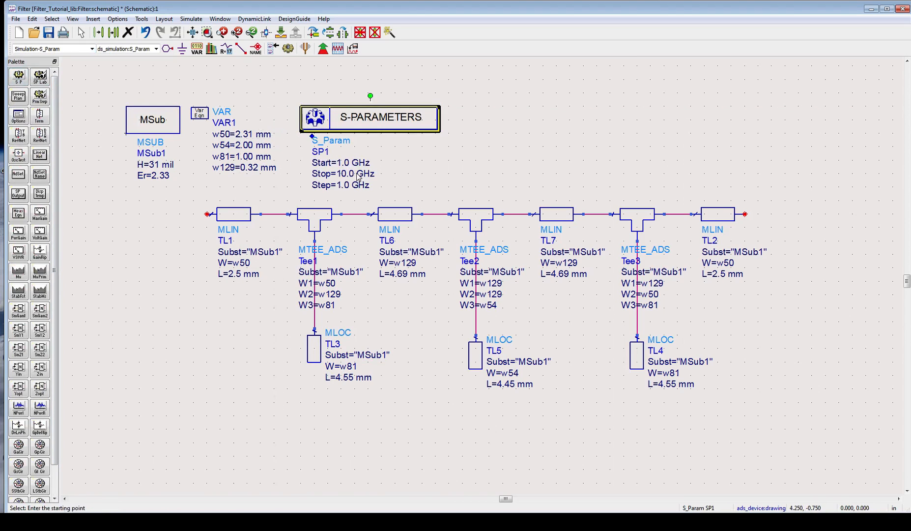
key("Escape")
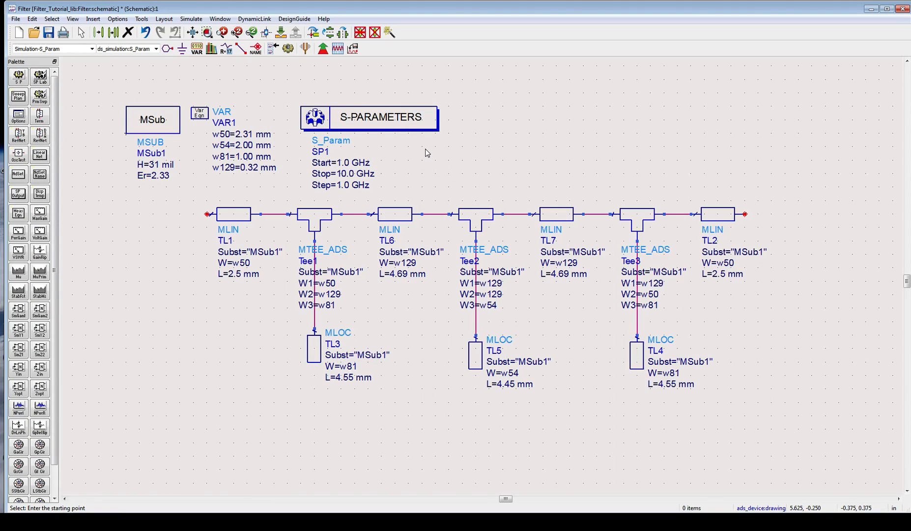
Step: Set the S-parameter sweep's stop frequency to 15.0 GHz
double_click(349, 164)
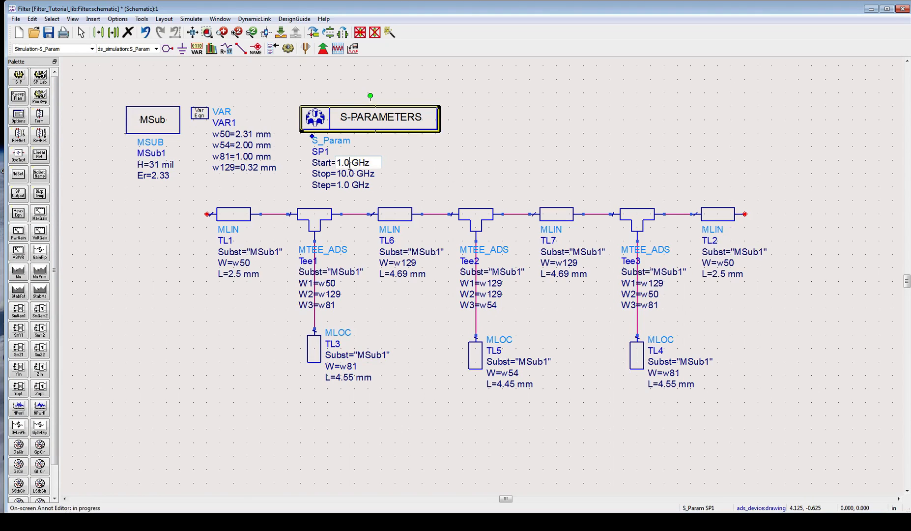
left_click(354, 174)
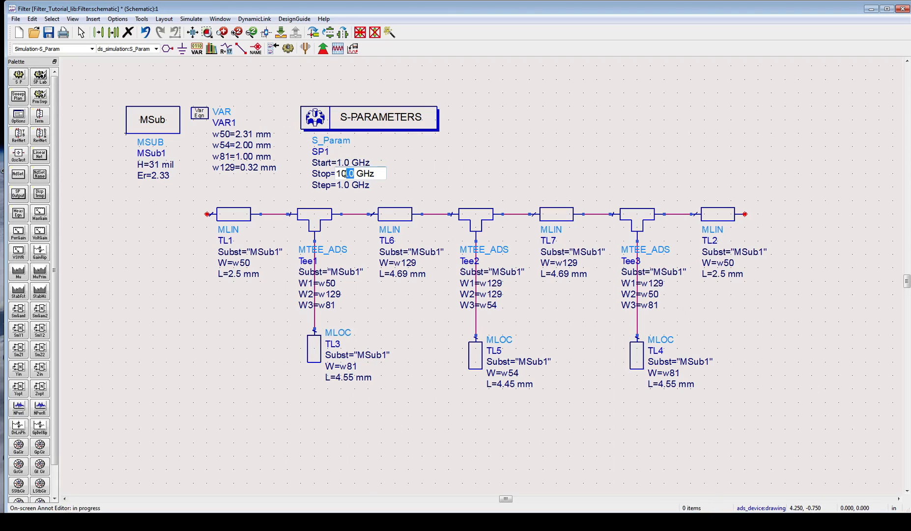
left_click_drag(345, 173, 328, 173)
type("15.0")
key("BackSpace")
type("1")
left_click(464, 191)
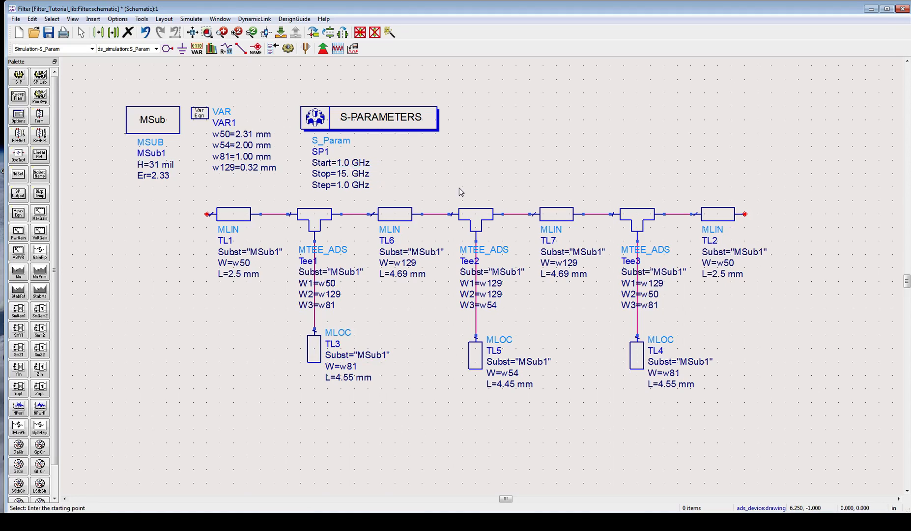
left_click(349, 174)
left_click(349, 174)
type("0")
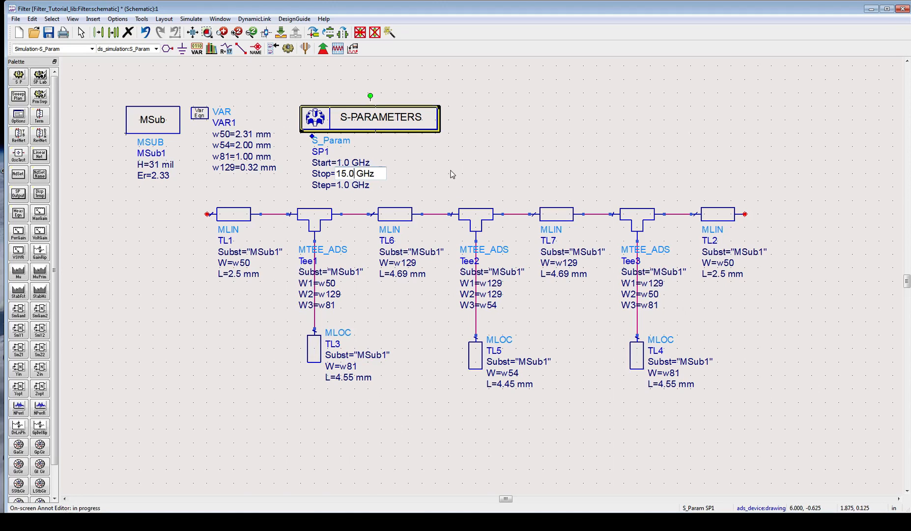
left_click(452, 173)
Step: Set the S-parameter sweep's frequency step to 0.01 GHz
left_click(351, 185)
left_click(351, 185)
left_click_drag(352, 184, 333, 185)
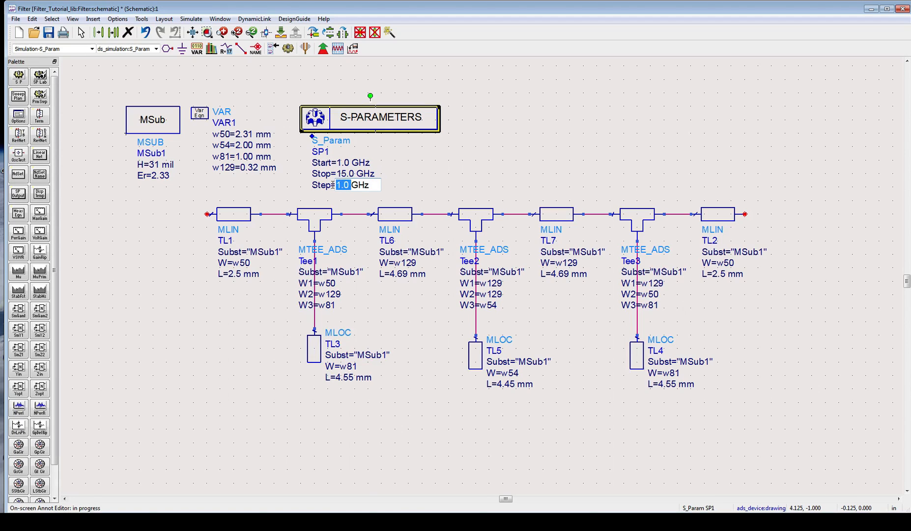
type("0.01")
key("Return")
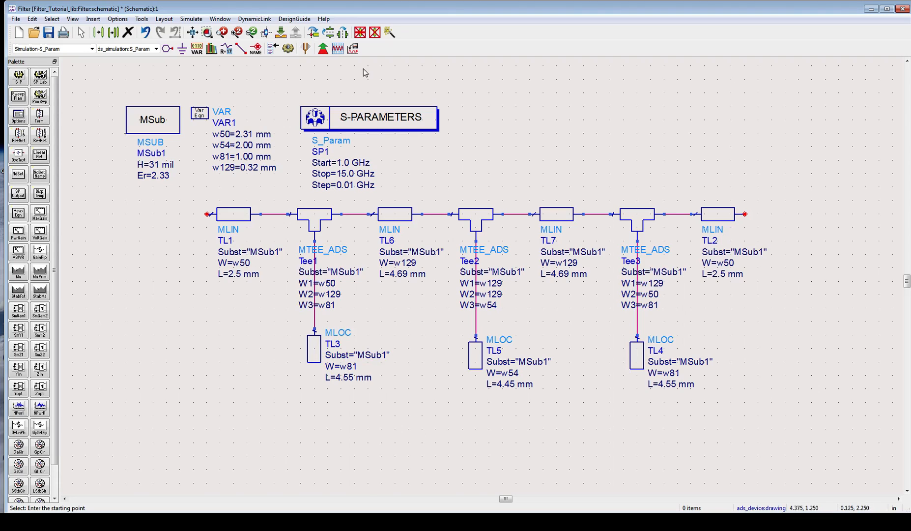
Step: Add a Term port at each open end of the filter row, and move the input Term clear of the input line
left_click(45, 117)
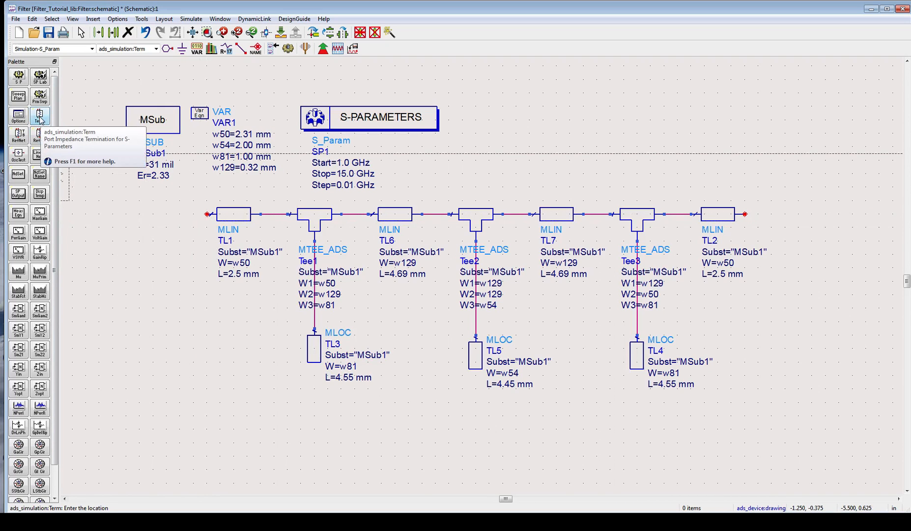
left_click(207, 215)
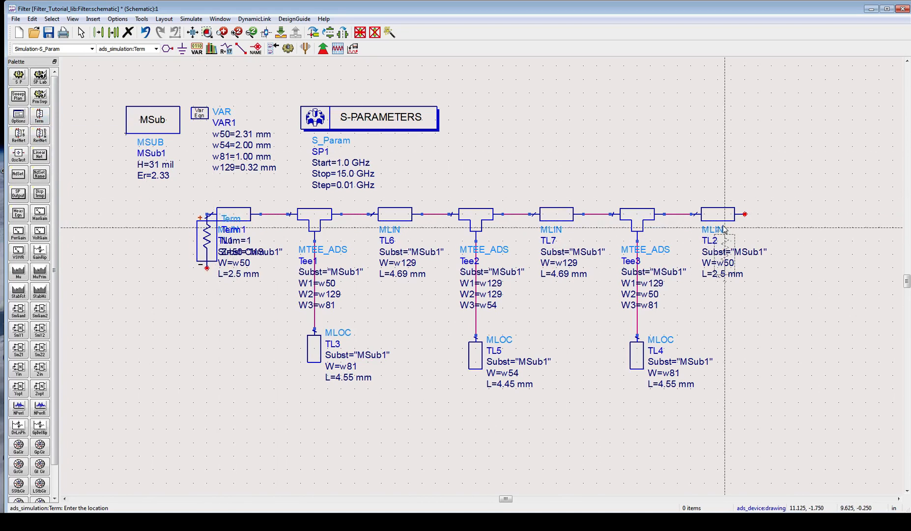
left_click(745, 214)
key("Escape")
left_click(202, 247)
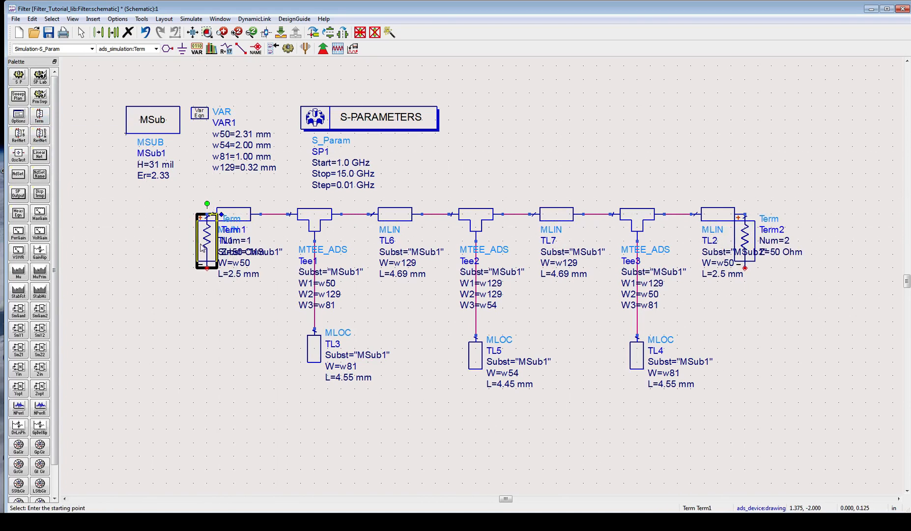
left_click_drag(201, 247, 122, 269)
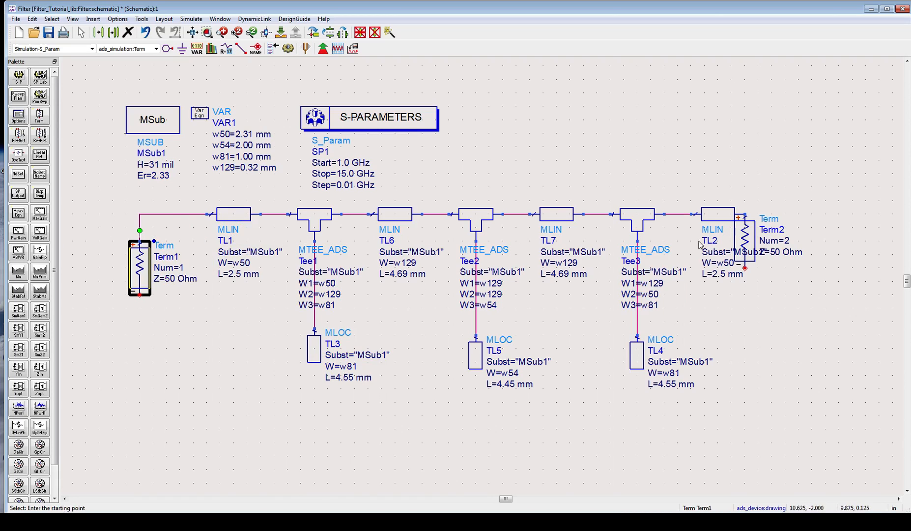
Step: Move the output Term clear of the output line and add a ground beneath both Terms
left_click_drag(747, 244, 786, 271)
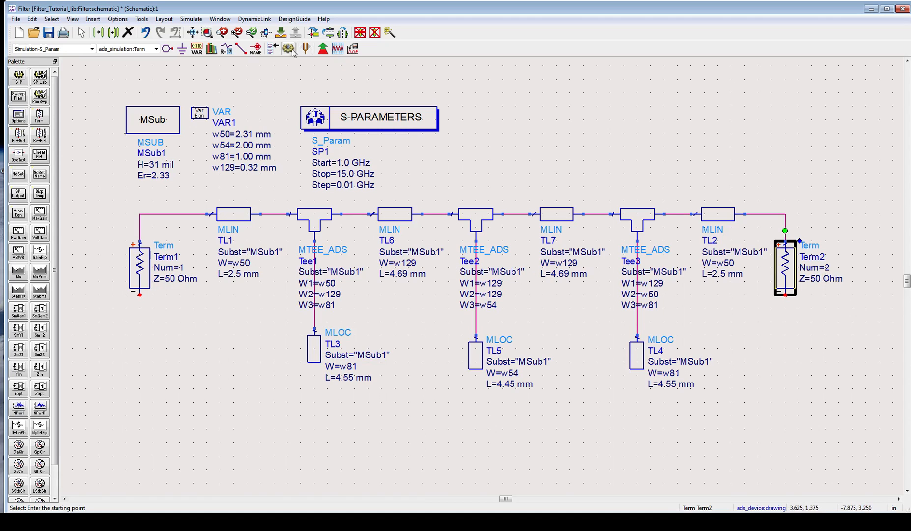
left_click(184, 50)
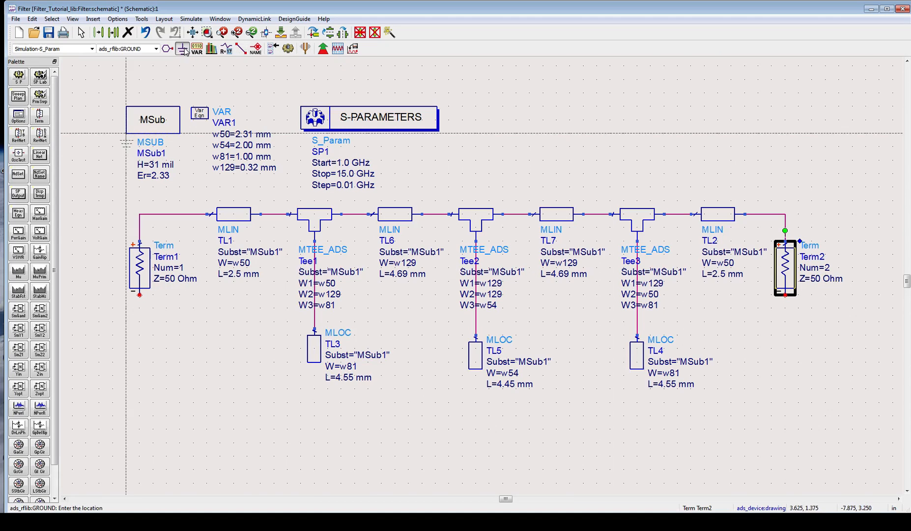
left_click(145, 300)
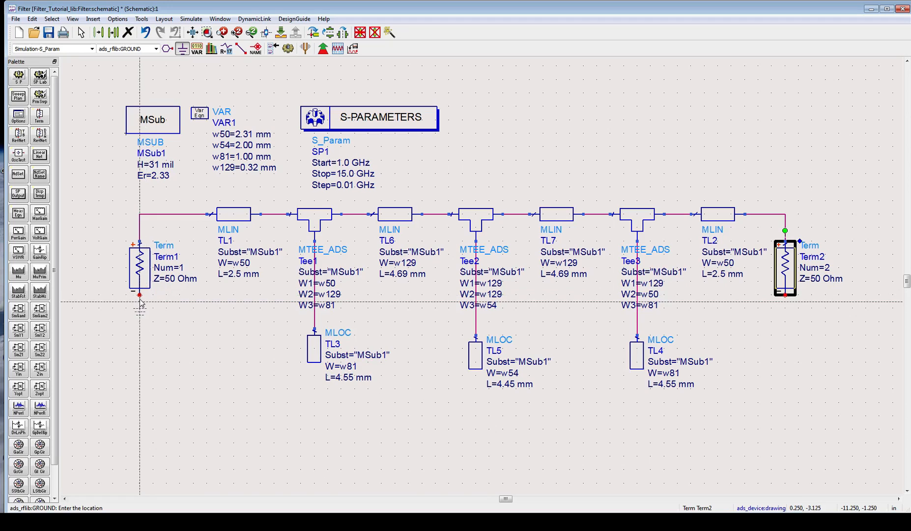
left_click(786, 300)
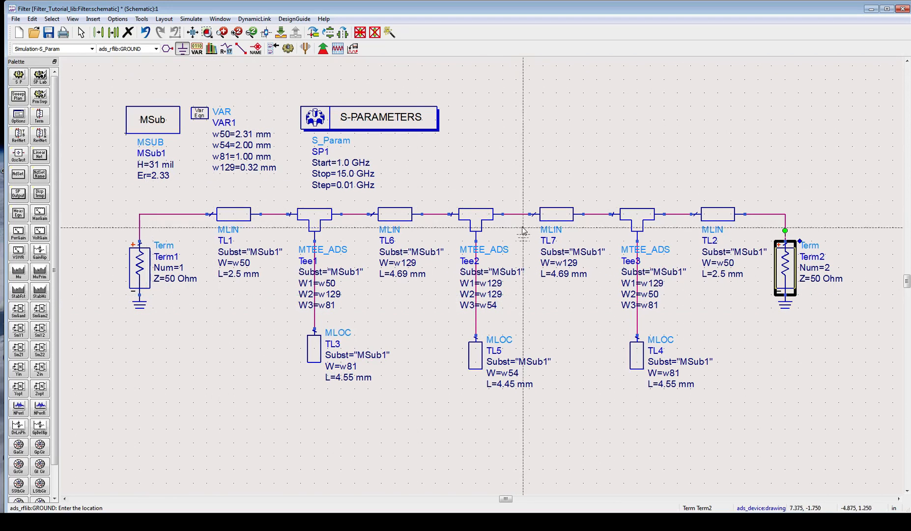
key("Escape")
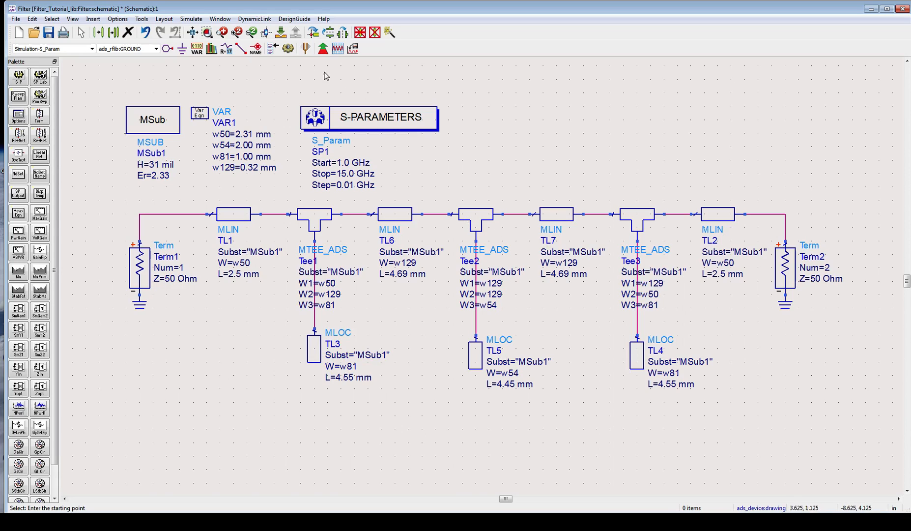
Step: Run the S-parameter simulation and enlarge the data display window over most of the schematic
left_click(289, 52)
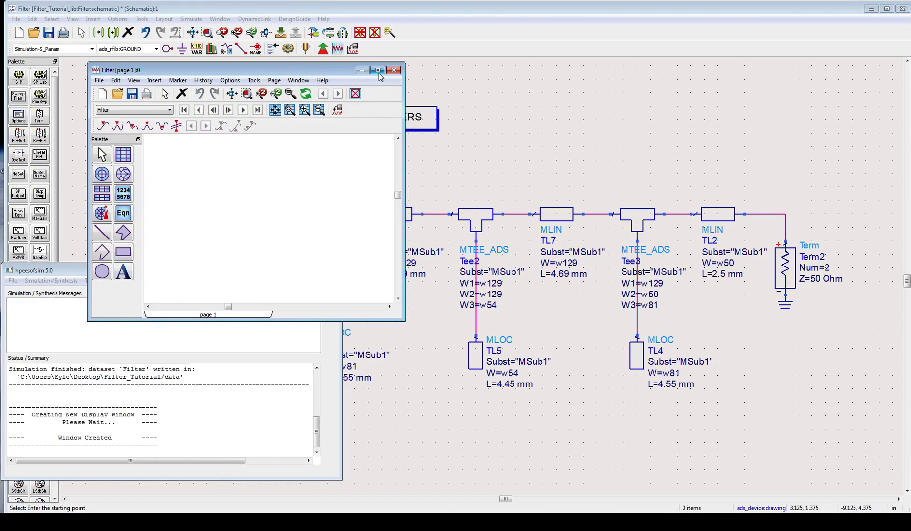
left_click_drag(317, 71, 290, 25)
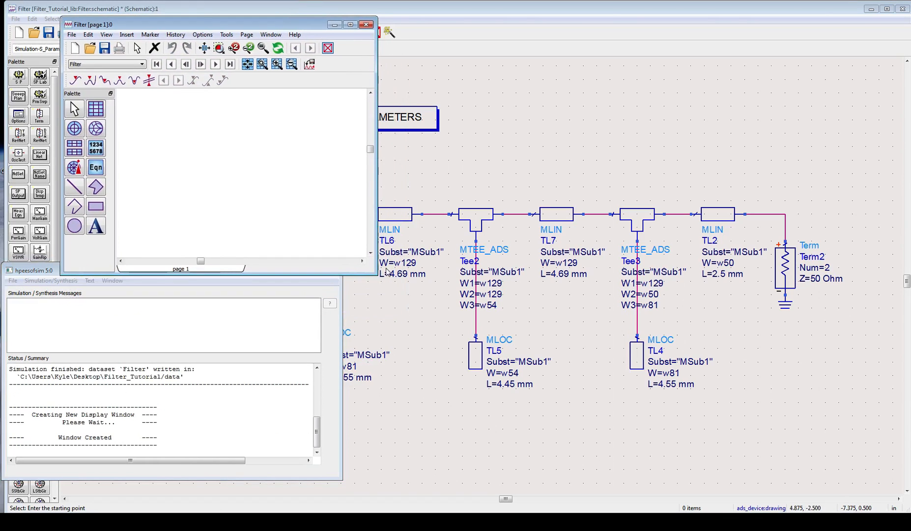
left_click_drag(372, 270, 781, 500)
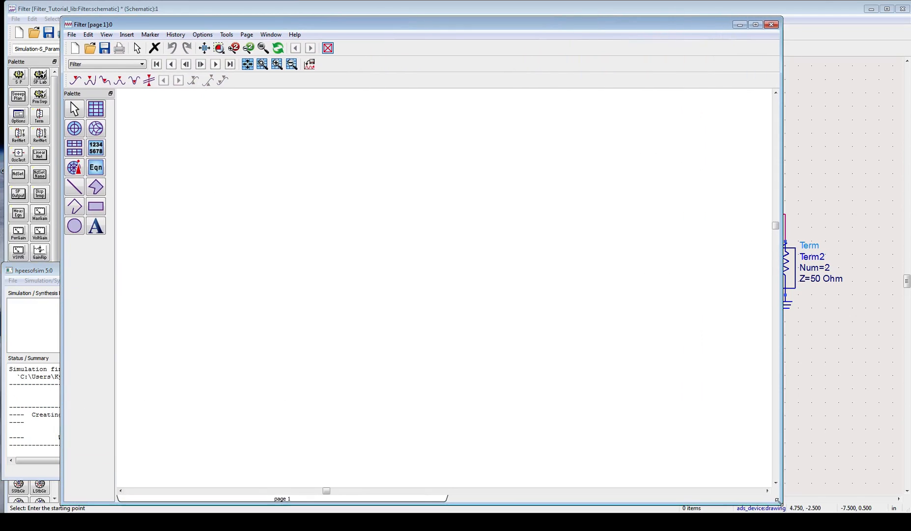
left_click(94, 114)
left_click(249, 209)
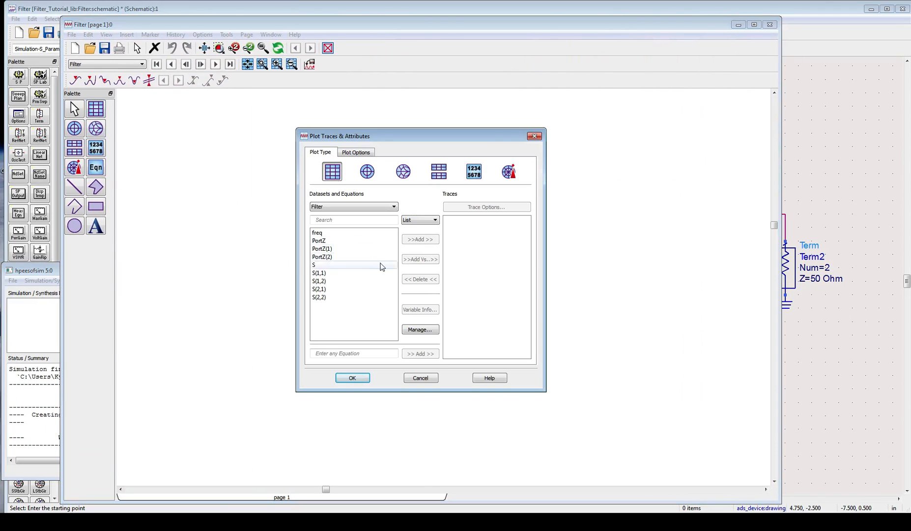
left_click(343, 291)
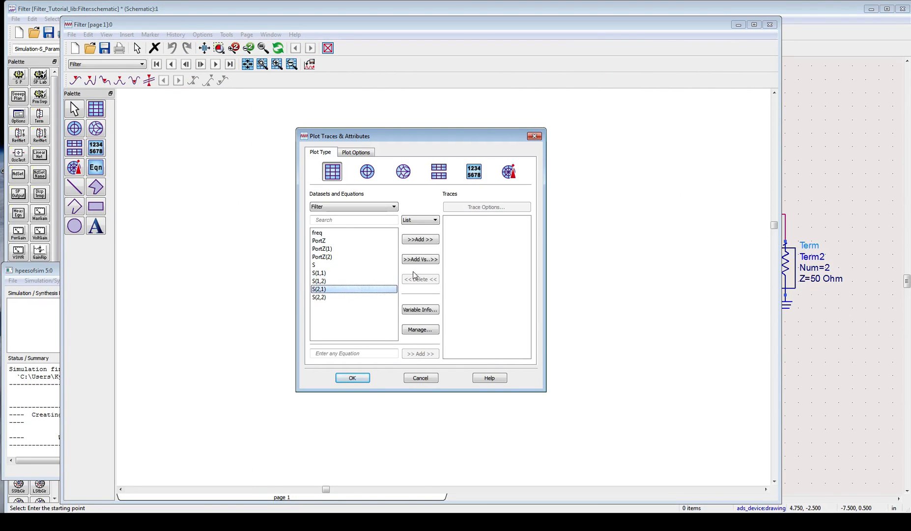
left_click(420, 241)
left_click(437, 326)
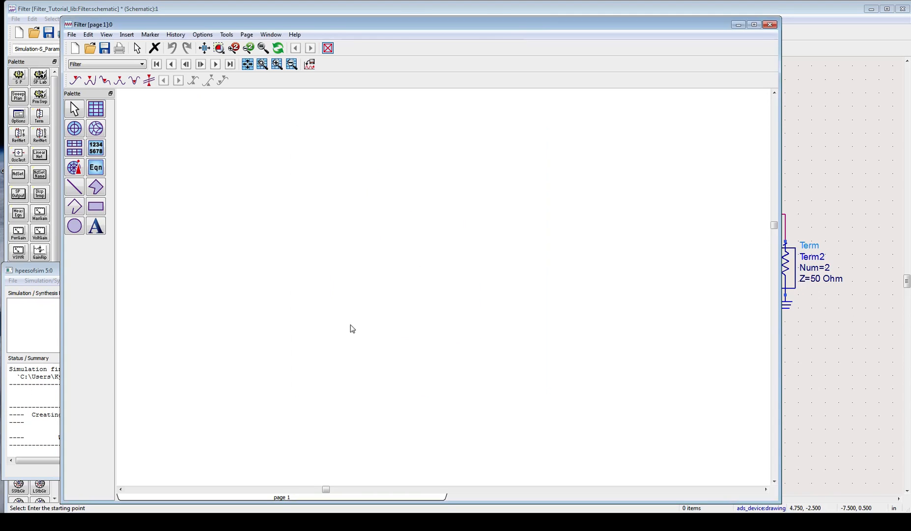
Step: Insert a rectangular plot of S(2,1) in dB on the data display page and shift it slightly sideways
left_click(97, 115)
left_click(286, 234)
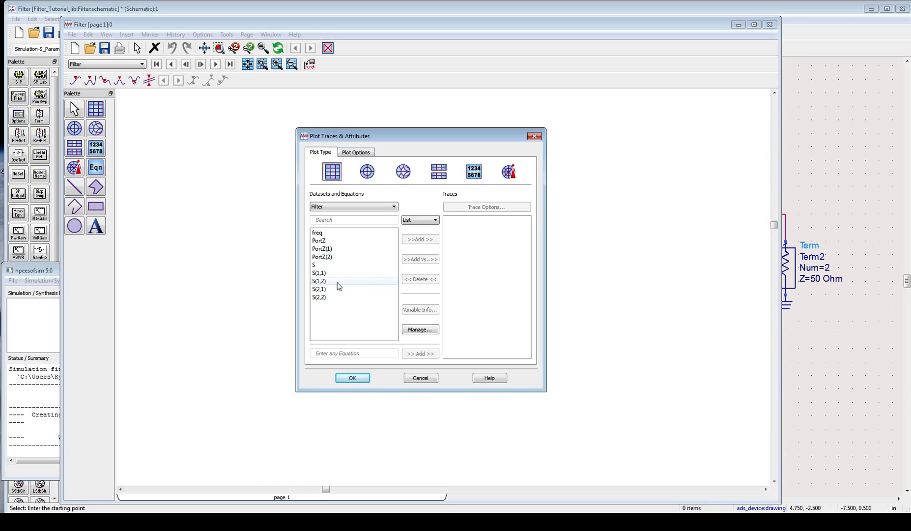
left_click(320, 289)
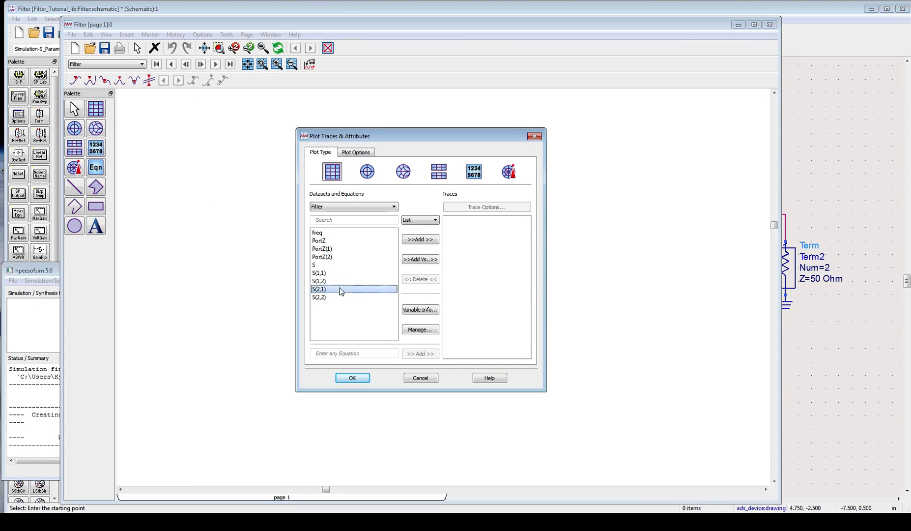
left_click(420, 239)
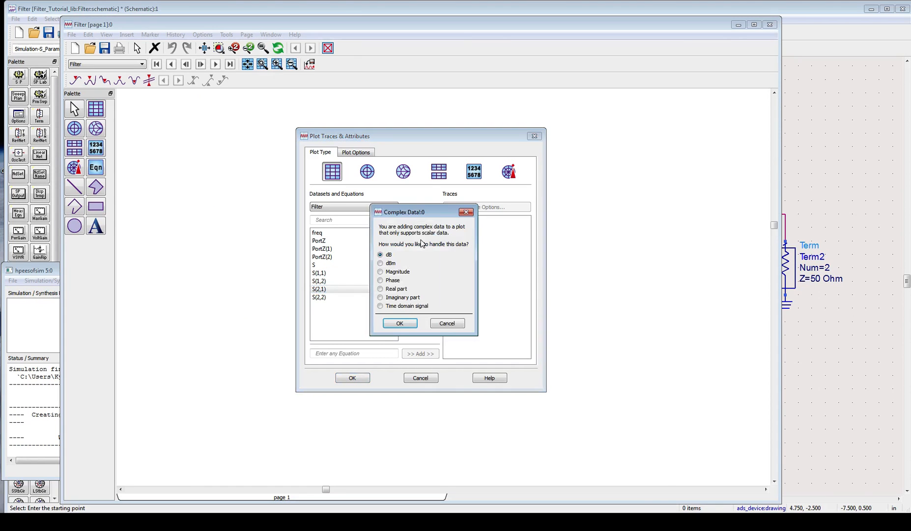
left_click(401, 324)
left_click(354, 378)
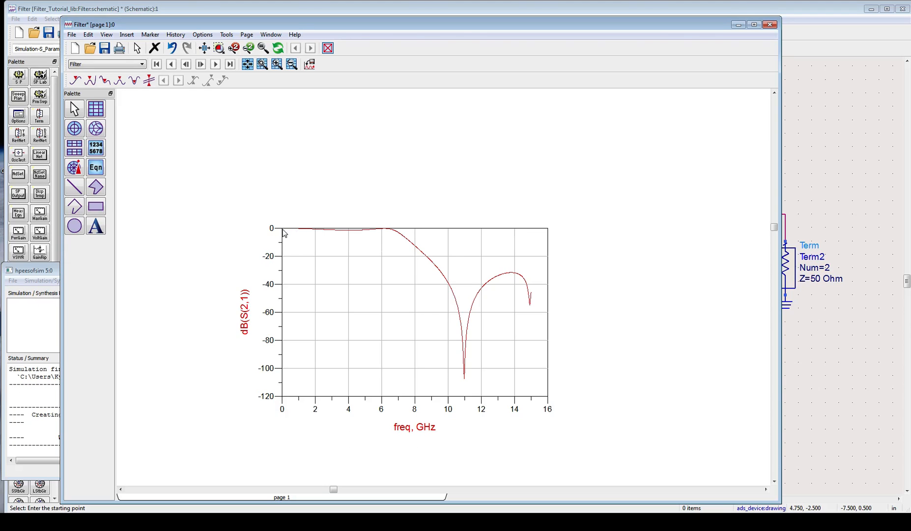
left_click_drag(289, 233, 305, 233)
left_click(397, 211)
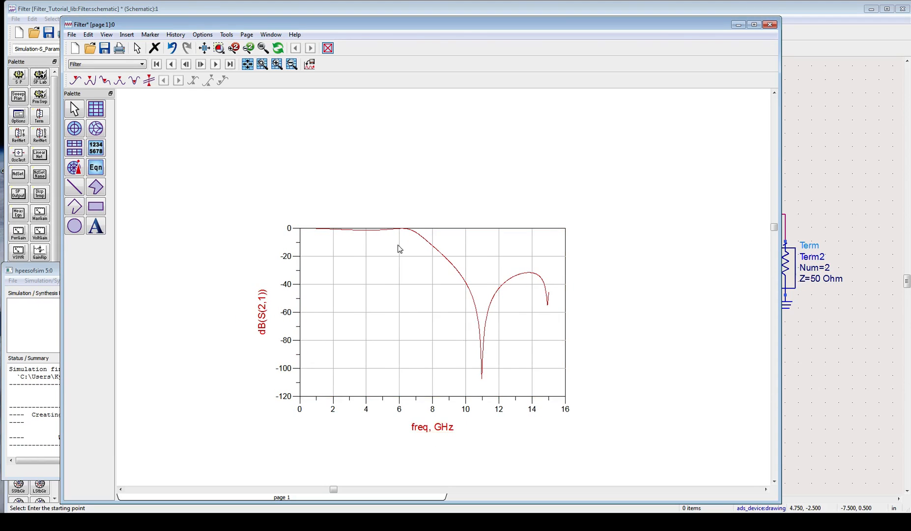
Step: Insert a second rectangular plot showing S(1,1) in dB beside the S(2,1) plot
scroll(399, 247, "up", 1)
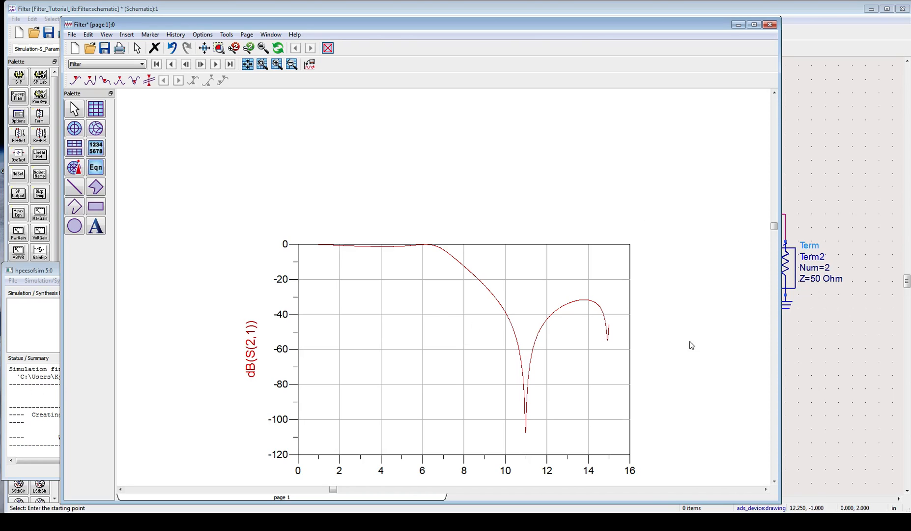
left_click_drag(686, 345, 503, 296)
left_click(95, 108)
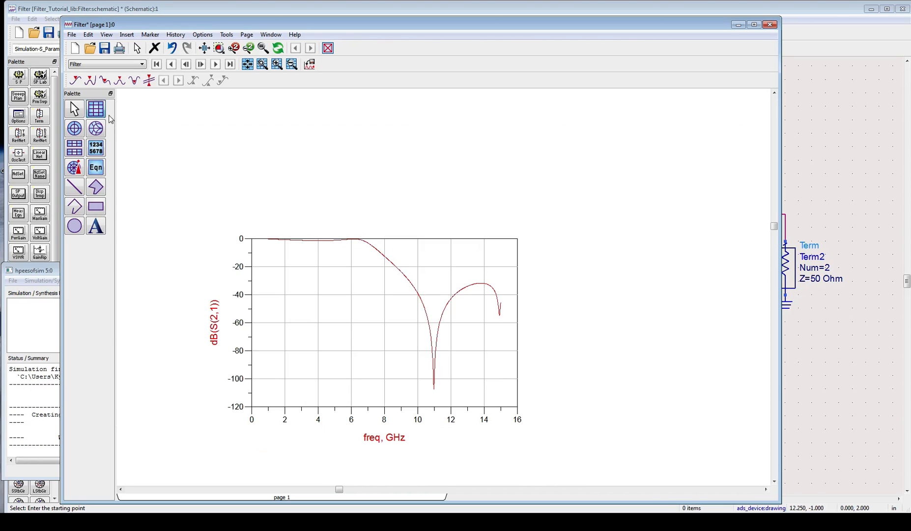
left_click(542, 244)
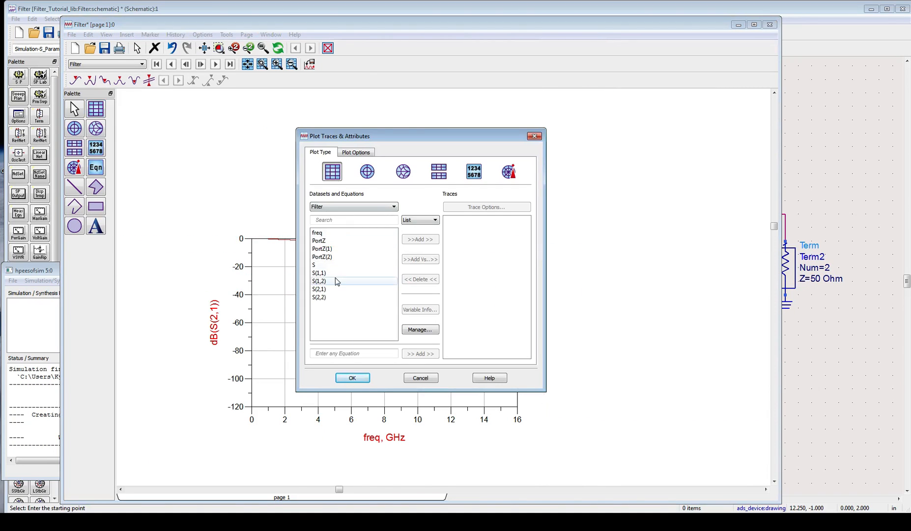
left_click(320, 273)
left_click(413, 239)
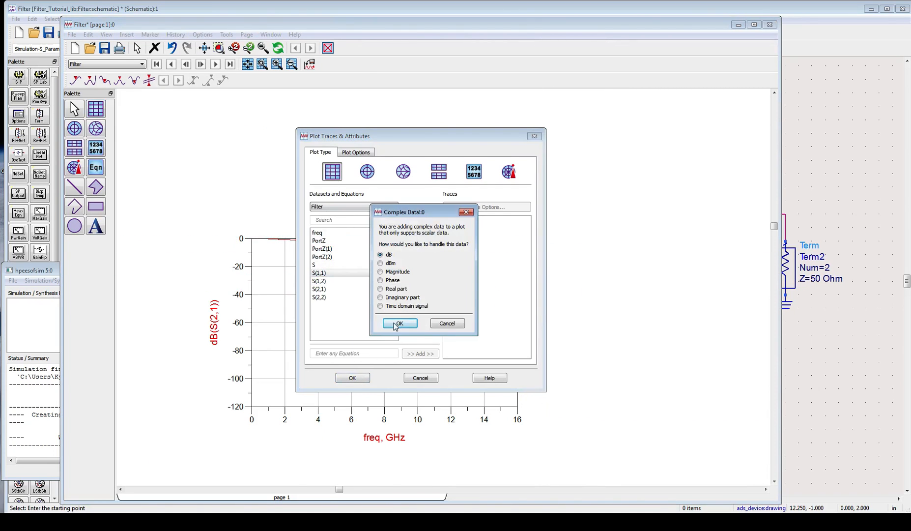
left_click(394, 323)
left_click(353, 377)
left_click_drag(654, 317, 653, 307)
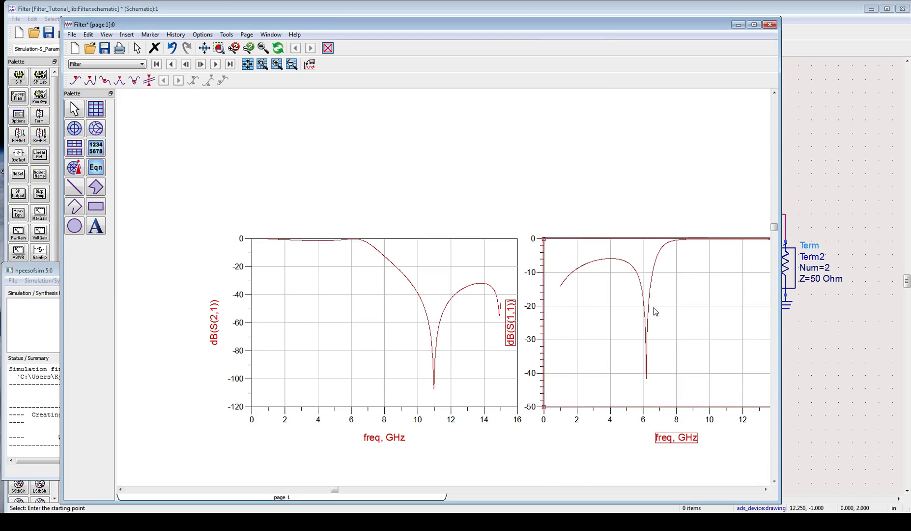
left_click(599, 167)
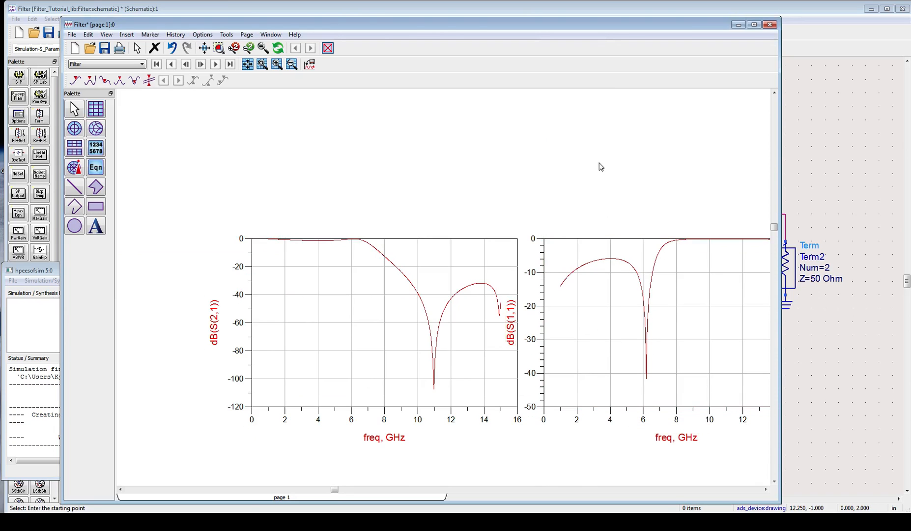
Step: Add an S(1,1) trace in dB to the existing S(2,1) plot
double_click(327, 315)
double_click(342, 275)
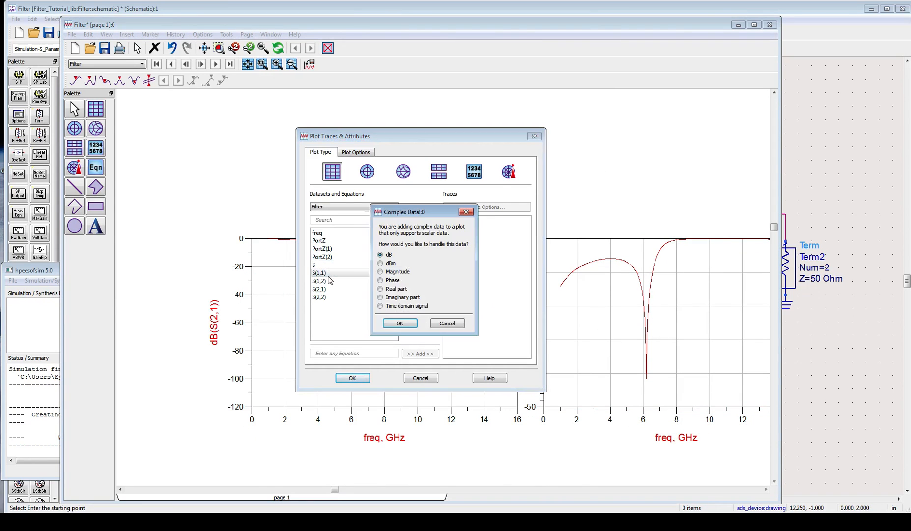
left_click(406, 324)
left_click(355, 378)
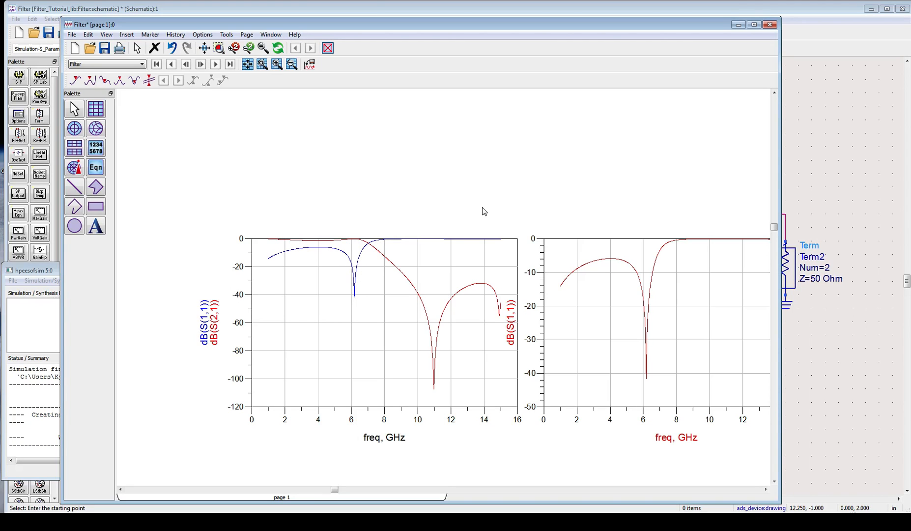
Step: Close the data display, saving its changes, and close the simulation status window
left_click(770, 25)
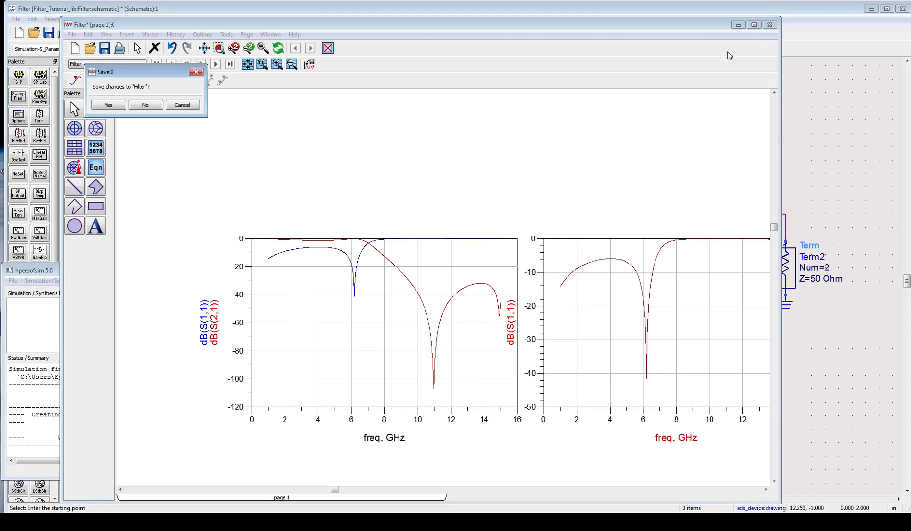
left_click(106, 105)
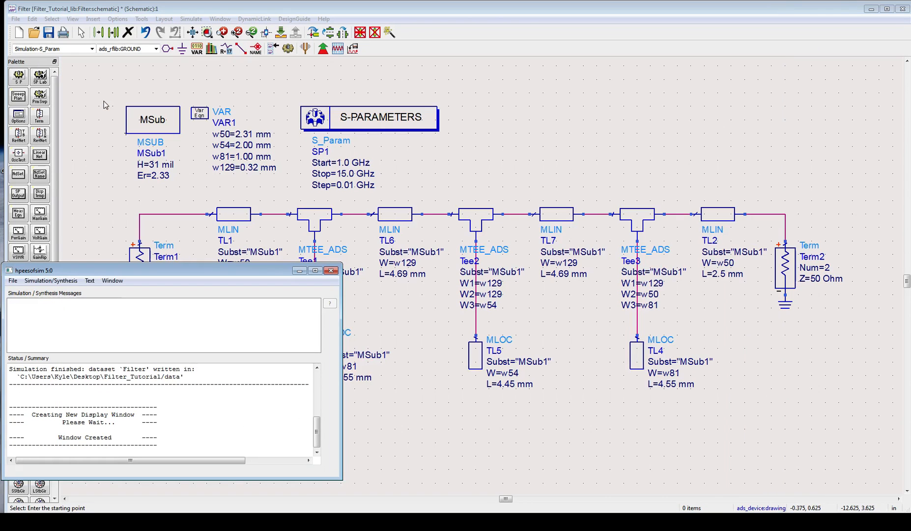
left_click(331, 270)
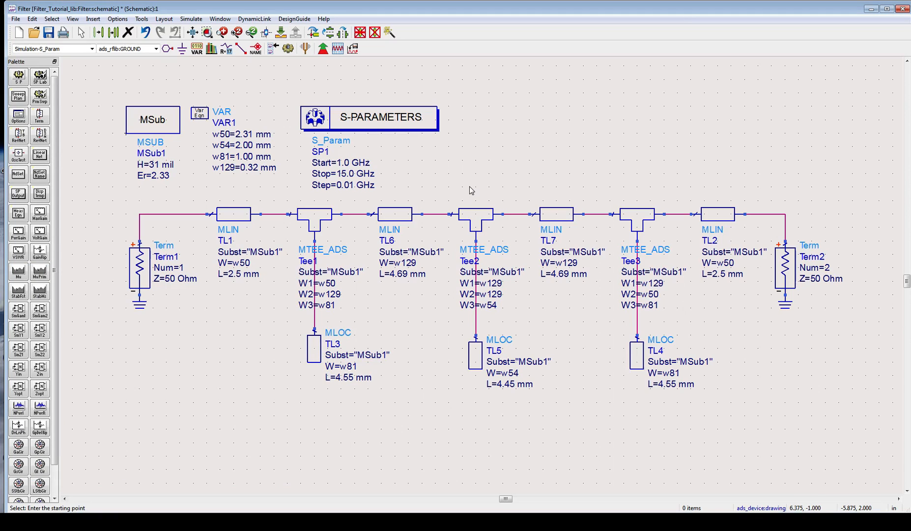
Step: Generate the layout from the filter schematic with the default Generate/Update Layout options
left_click(164, 22)
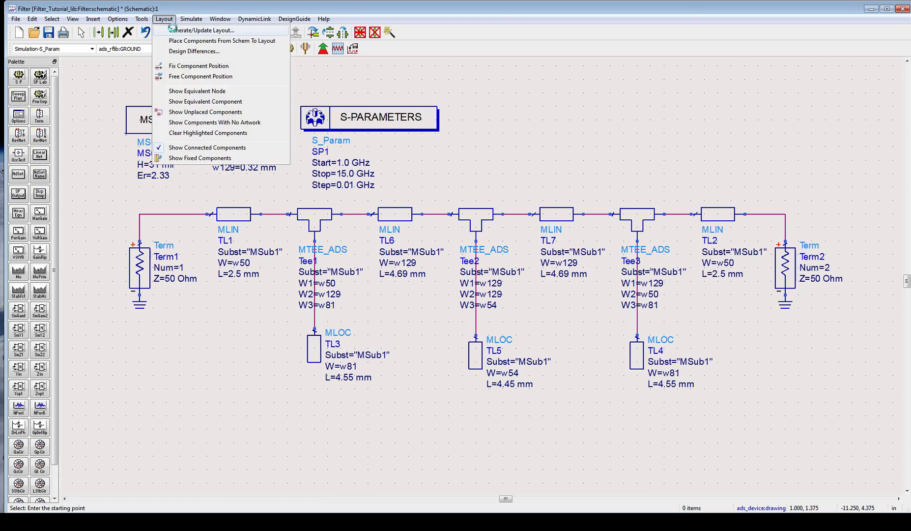
left_click(175, 30)
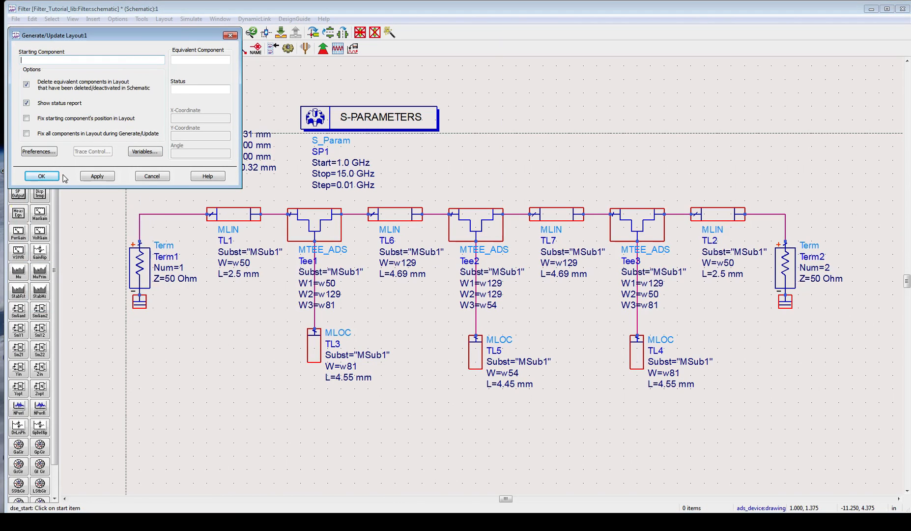
left_click(41, 176)
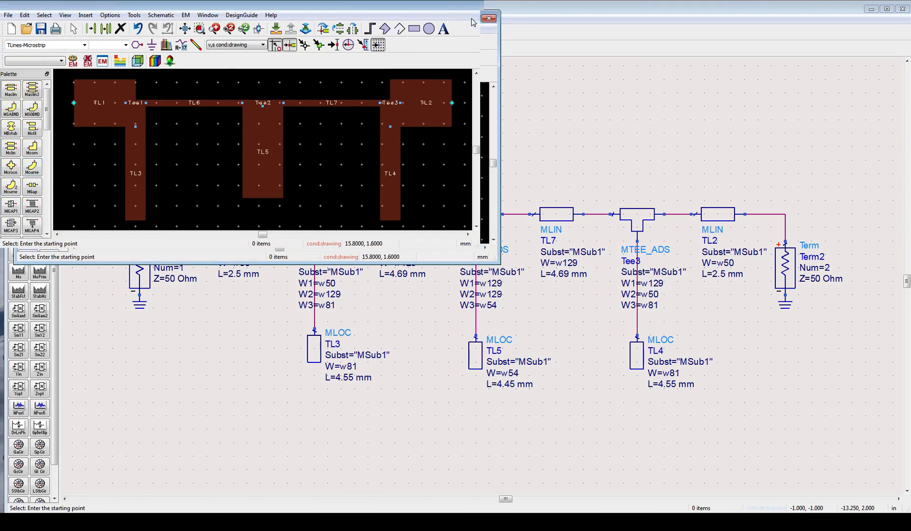
Step: Resize the layout window so it covers nearly the whole screen
left_click(474, 19)
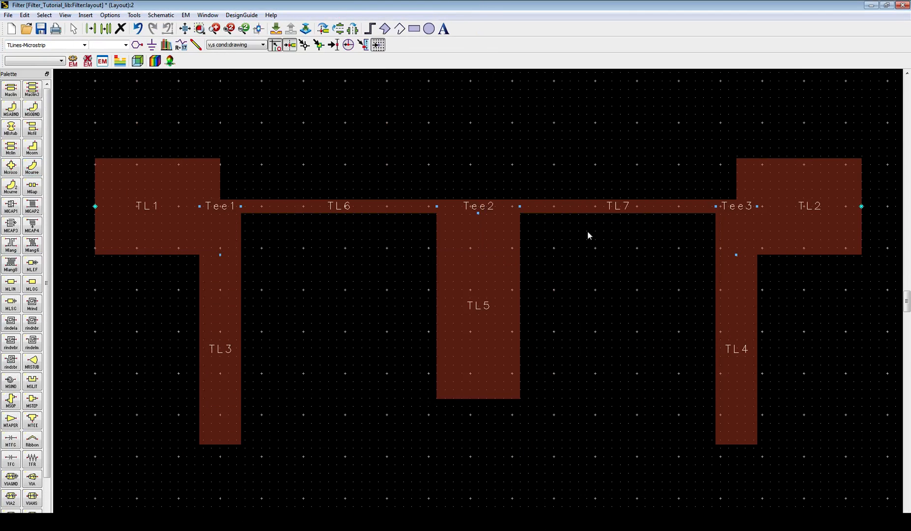
left_click(887, 5)
left_click_drag(356, 21, 345, 12)
left_click_drag(490, 259, 908, 257)
left_click_drag(720, 252, 687, 506)
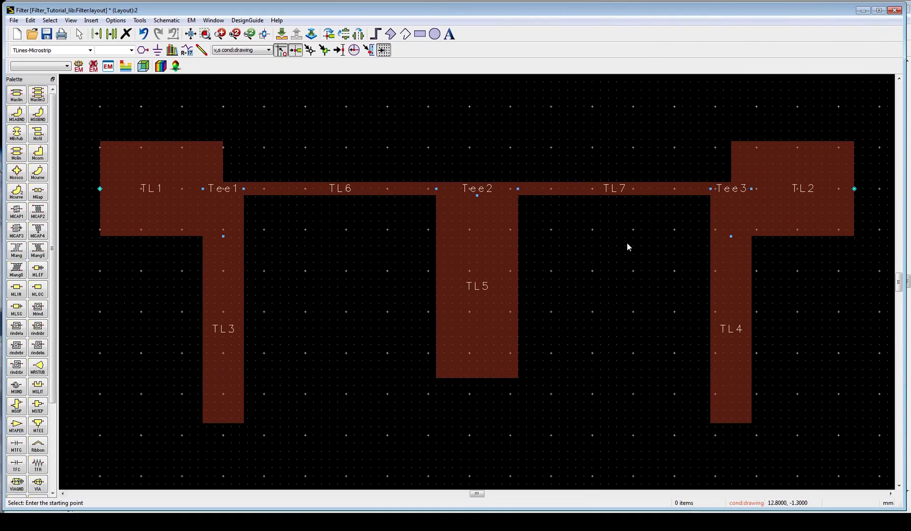
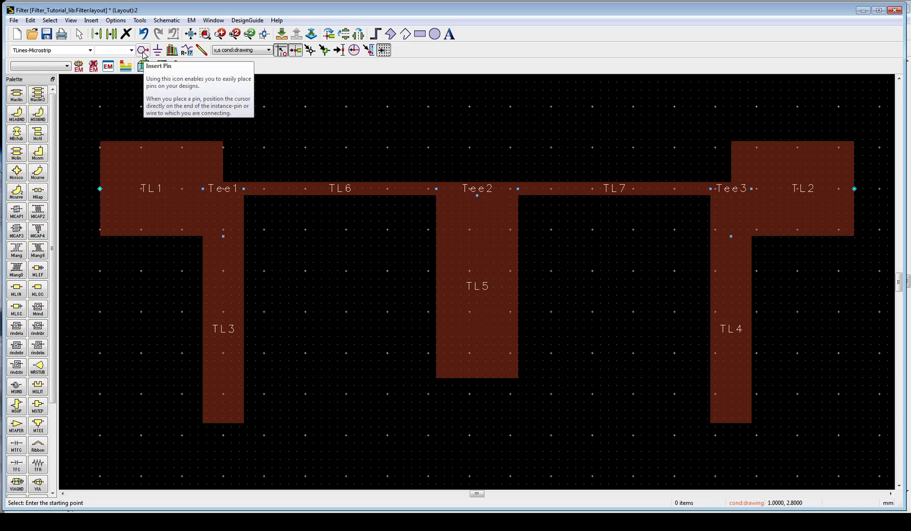
Step: Place pins on the outer ends of TL1 and TL2, in that order, and save the layout
left_click(143, 51)
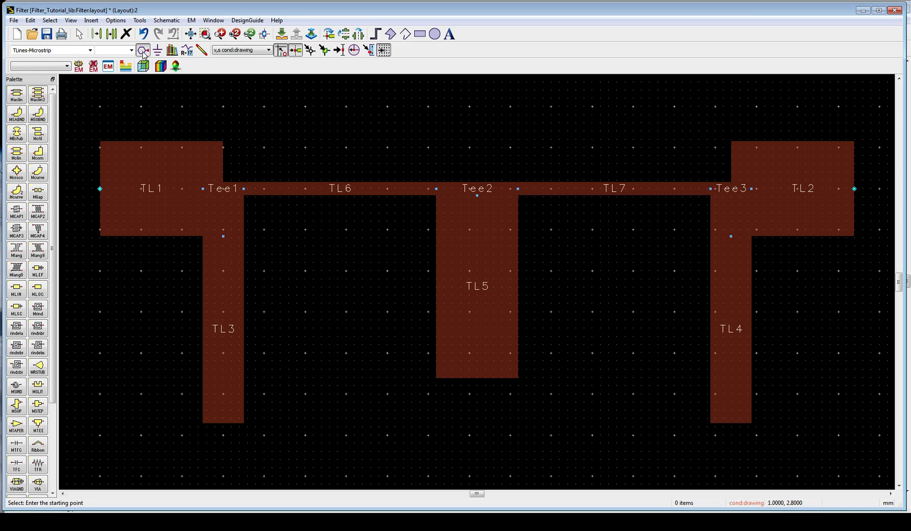
left_click(98, 189)
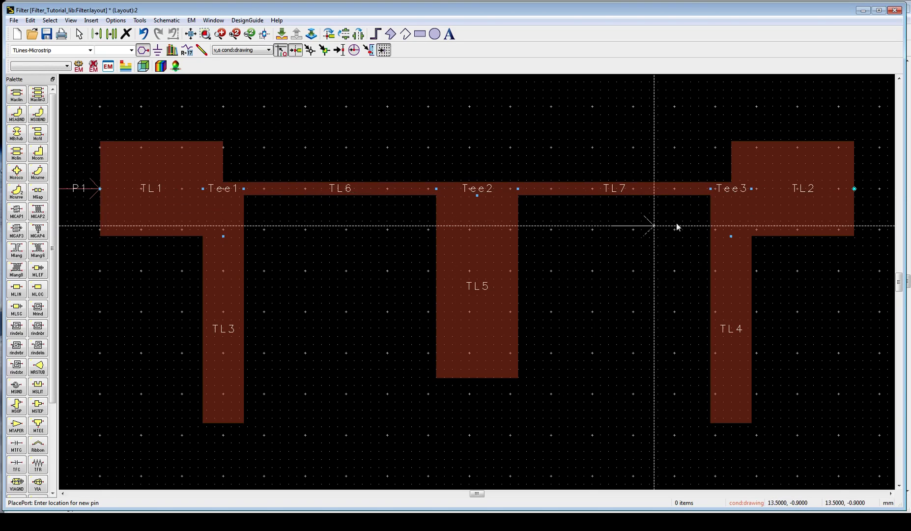
left_click(855, 188)
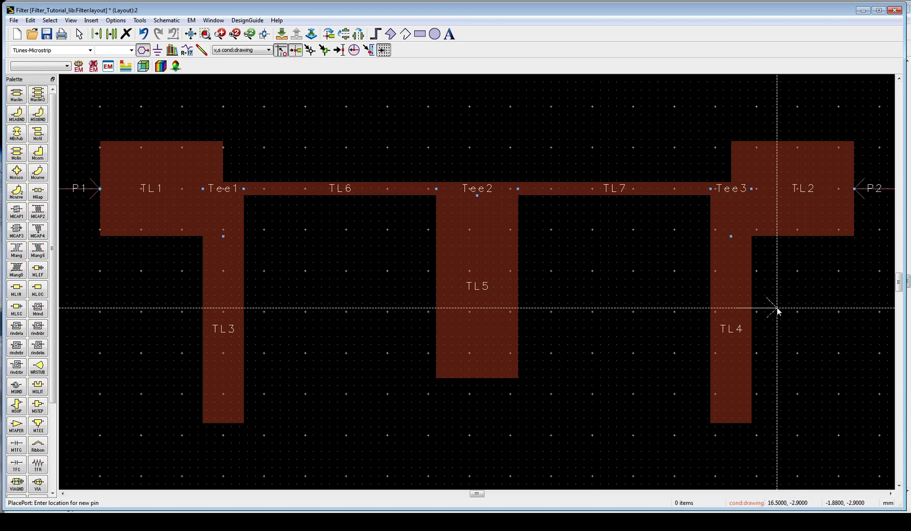
key("Escape")
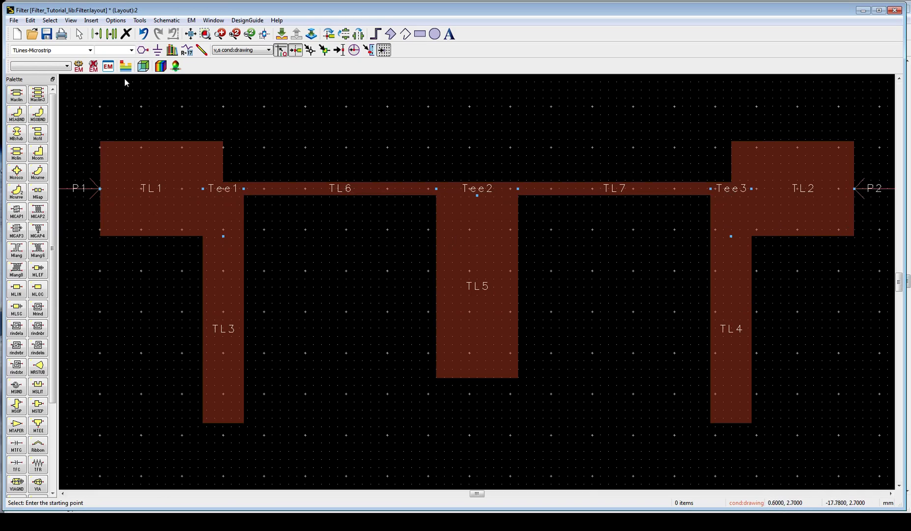
left_click(47, 34)
Step: Create a new substrate named TLY3 in Filter_Tutorial_lib from the 25milAlumina template
left_click(125, 66)
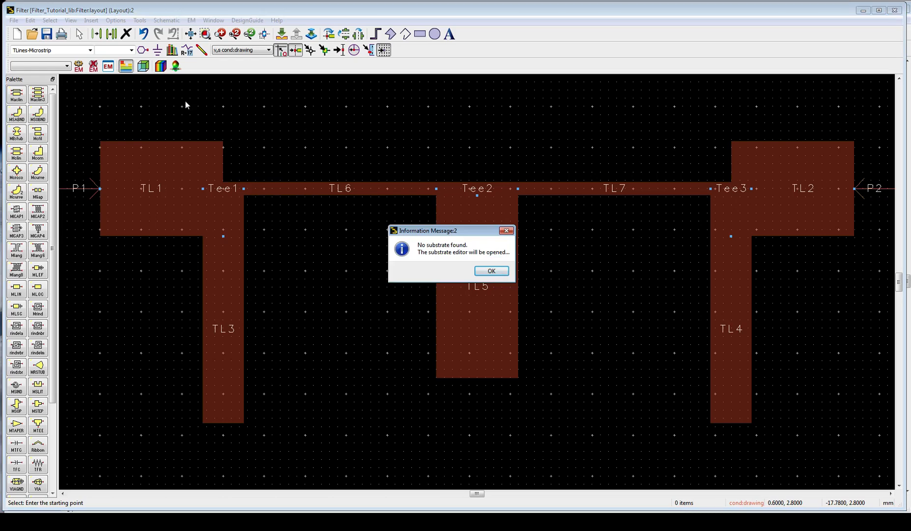
left_click(488, 270)
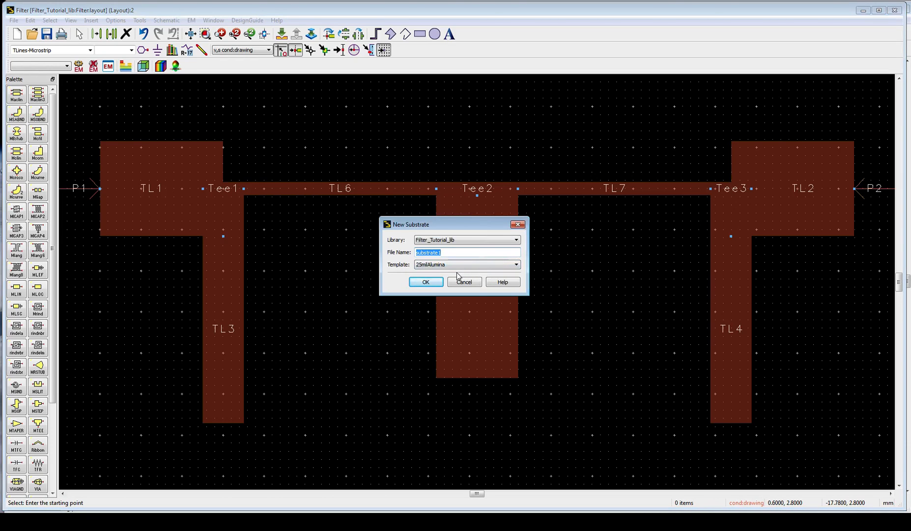
type("TLY3")
left_click(462, 268)
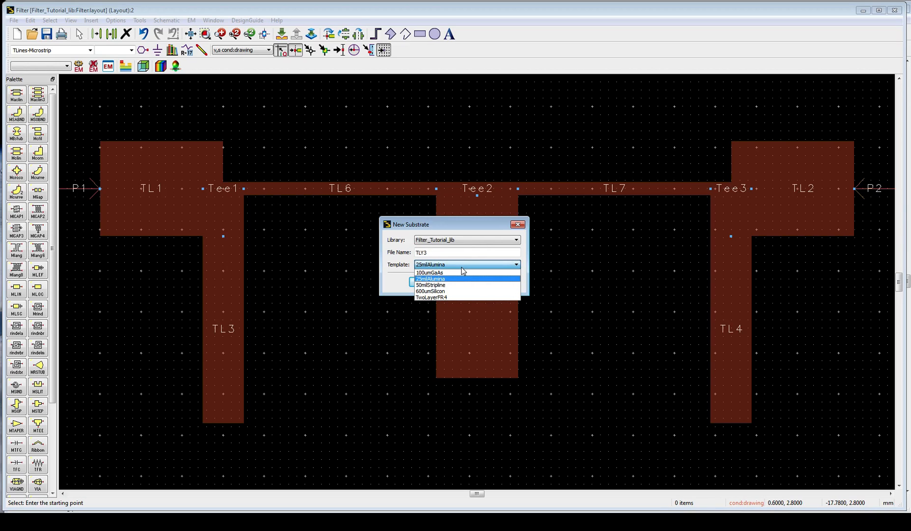
left_click(490, 253)
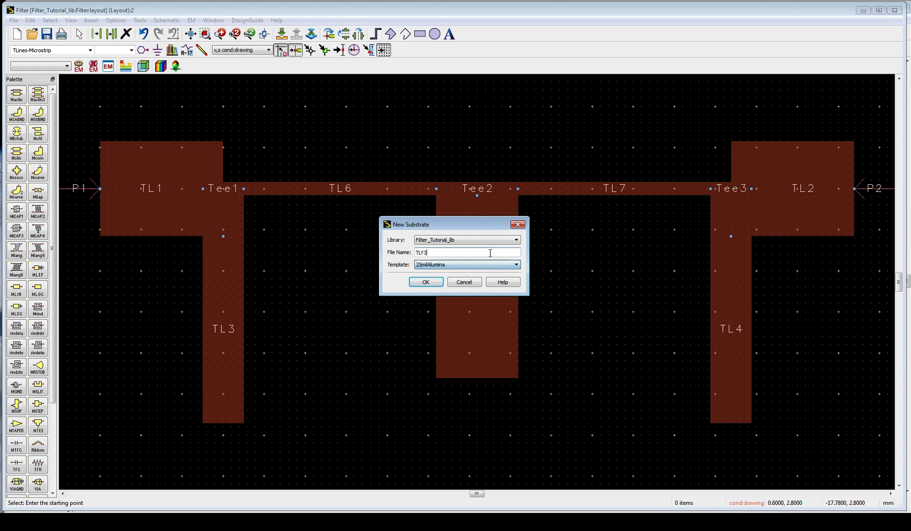
left_click(435, 283)
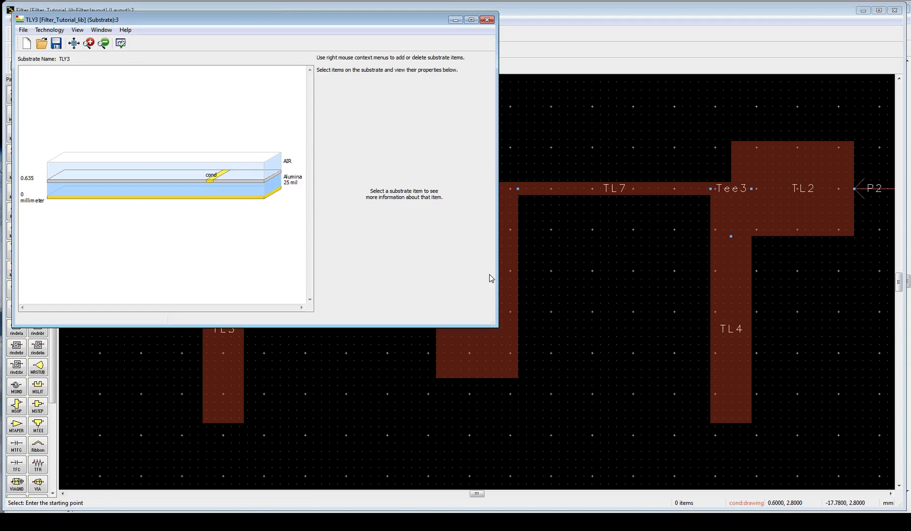
Step: Enlarge the substrate editor window and review the properties of the dielectric, bottom ground cover, upper interface and cond conductor layer
left_click_drag(493, 322, 837, 432)
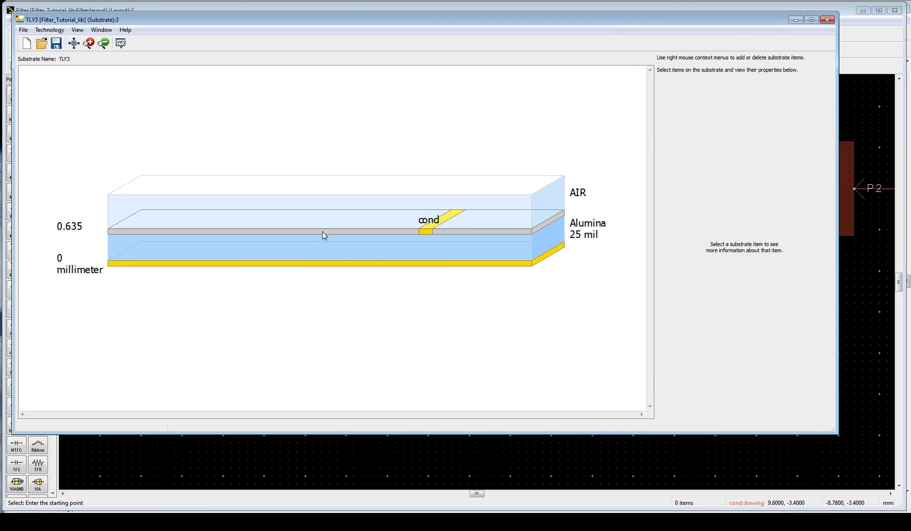
left_click(373, 252)
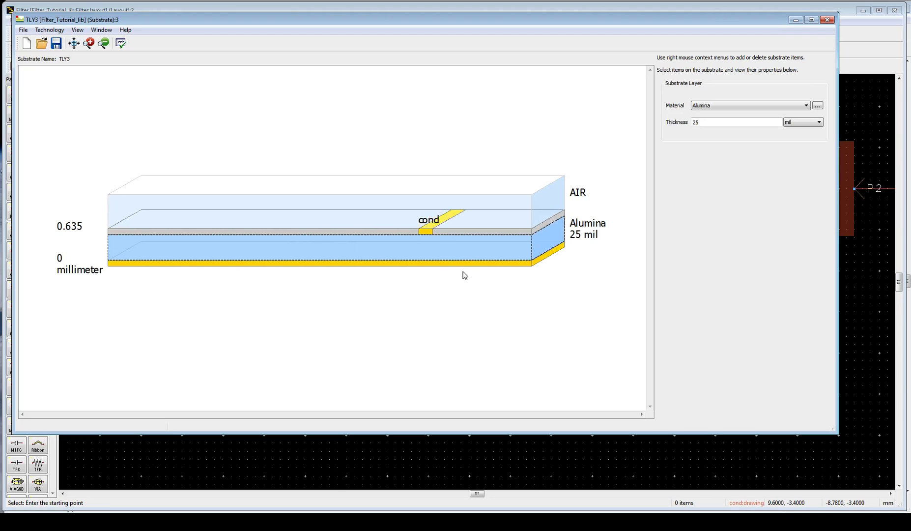
left_click(387, 263)
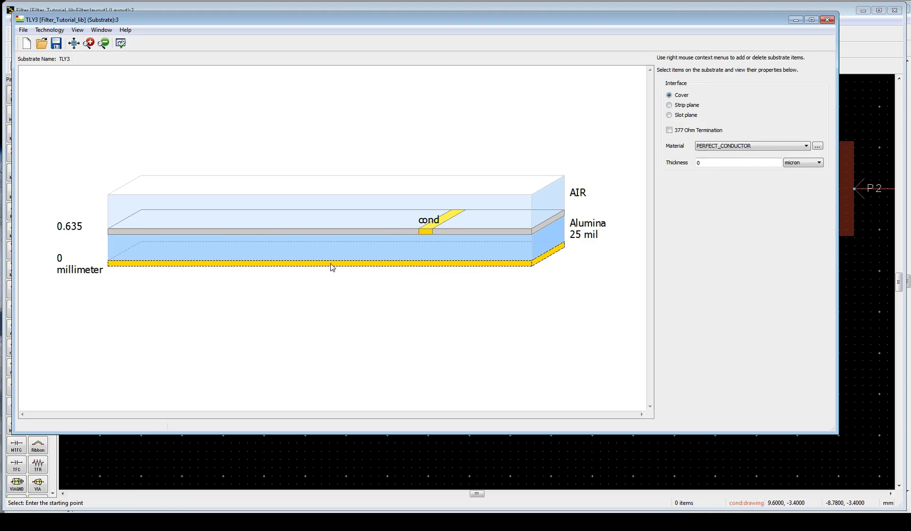
left_click(235, 246)
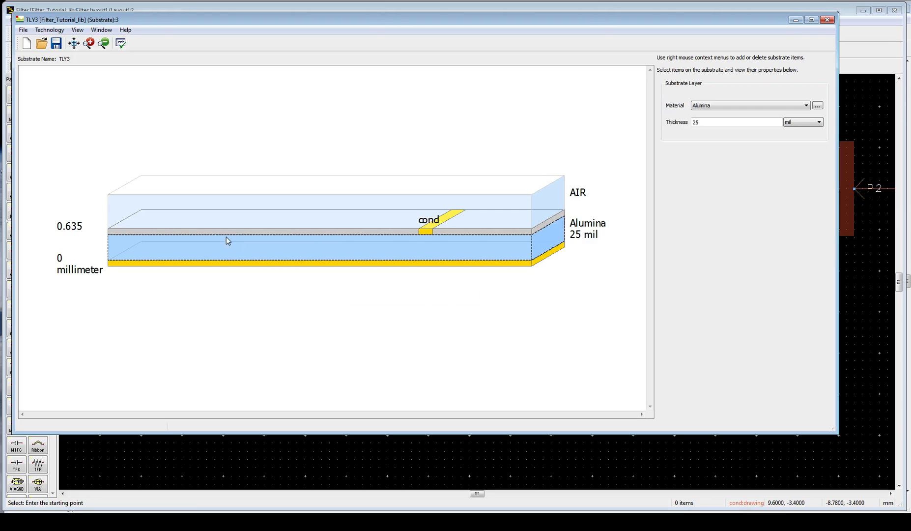
left_click(224, 230)
left_click(426, 231)
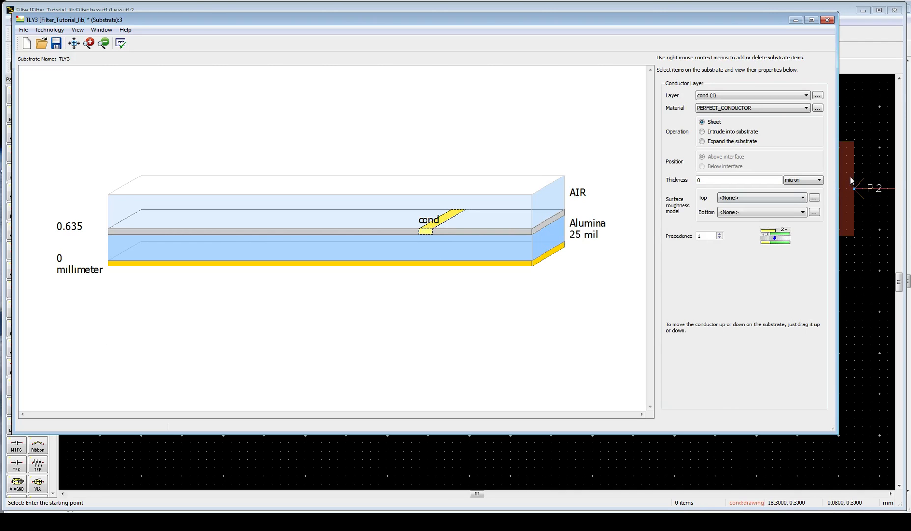
left_click_drag(838, 172, 726, 173)
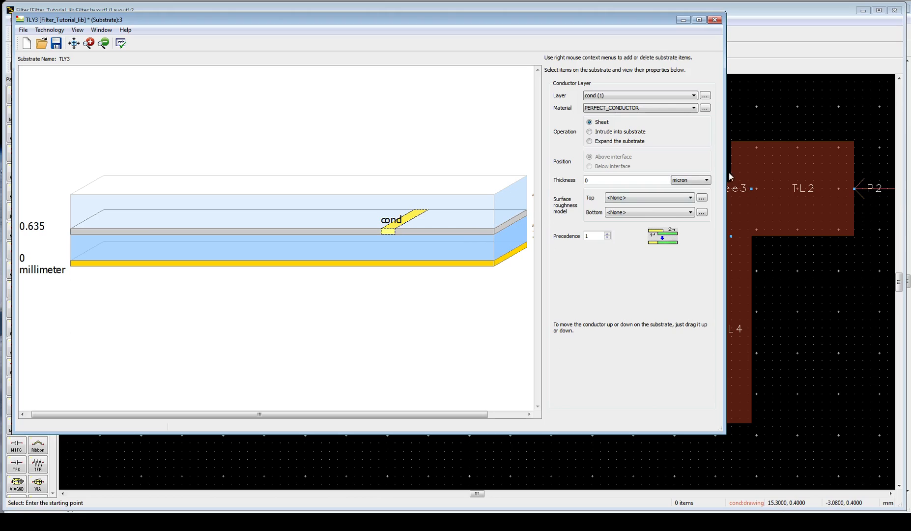
left_click_drag(728, 168, 781, 171)
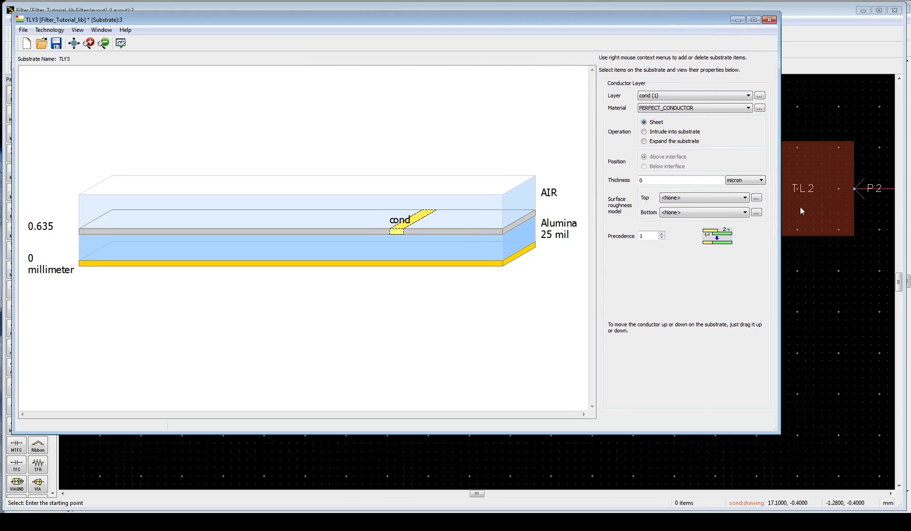
Step: Set the thickness of the Alumina dielectric layer to 31 mil
left_click(426, 248)
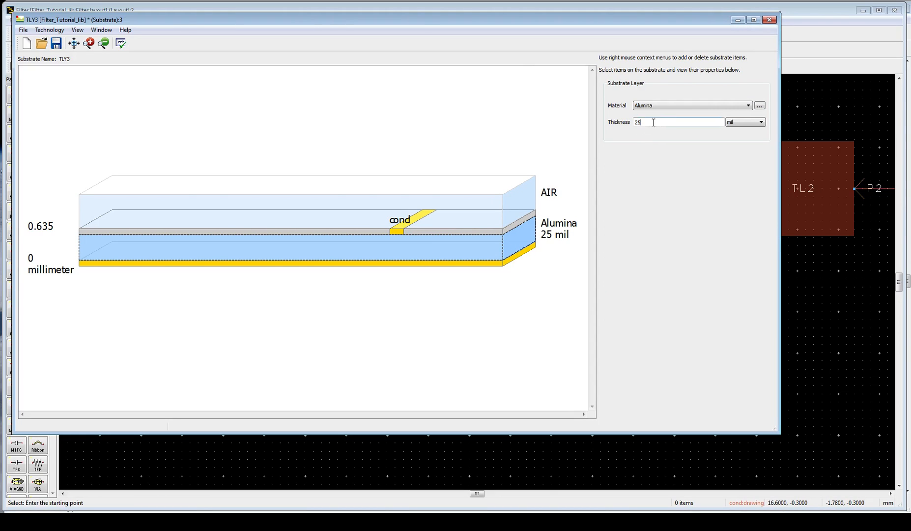
left_click_drag(654, 123, 622, 125)
left_click(728, 107)
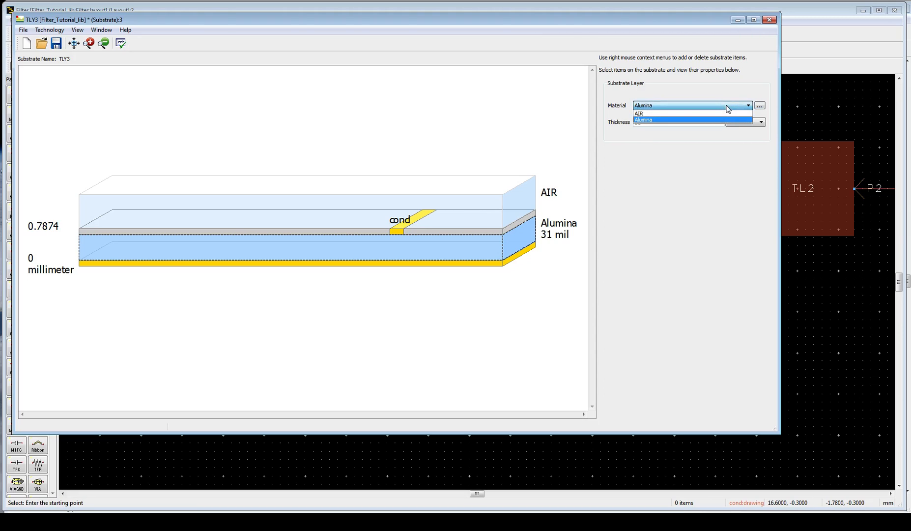
Step: Add a new dielectric named TLY3 to the library's material definitions
left_click(760, 106)
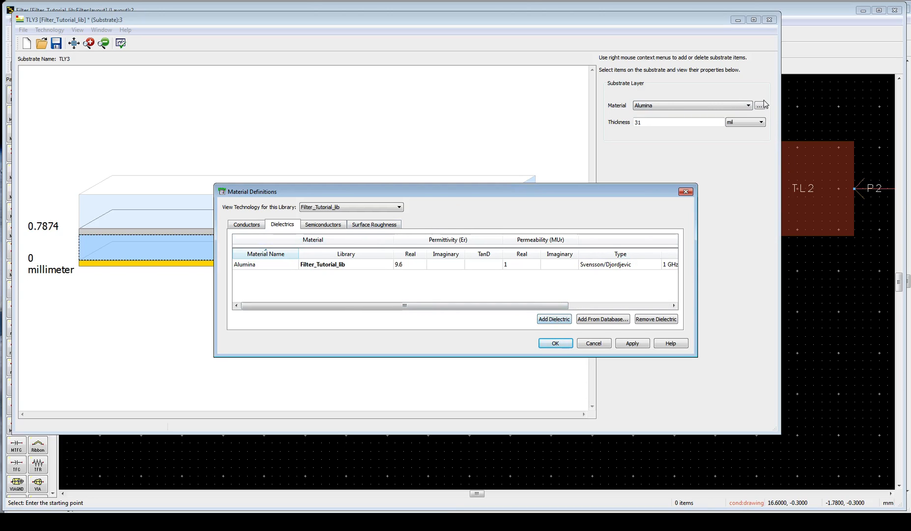
left_click(553, 319)
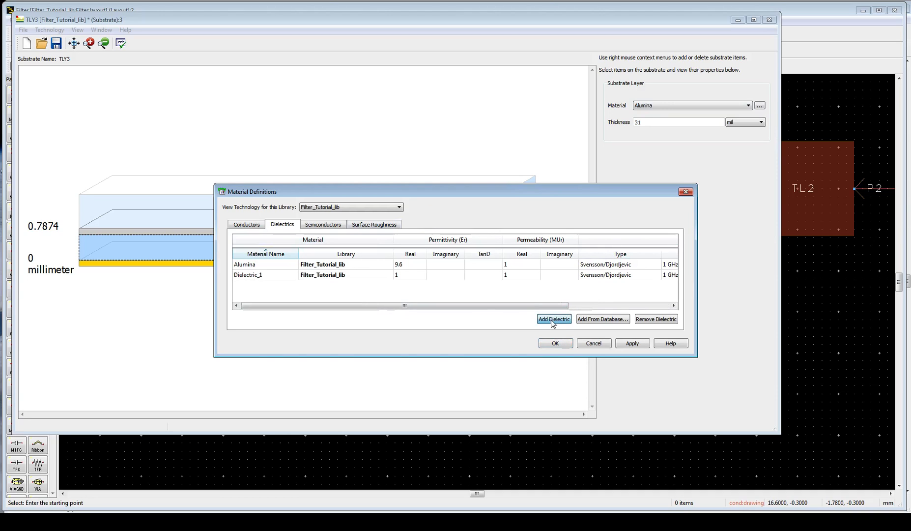
double_click(281, 275)
type("TLY3")
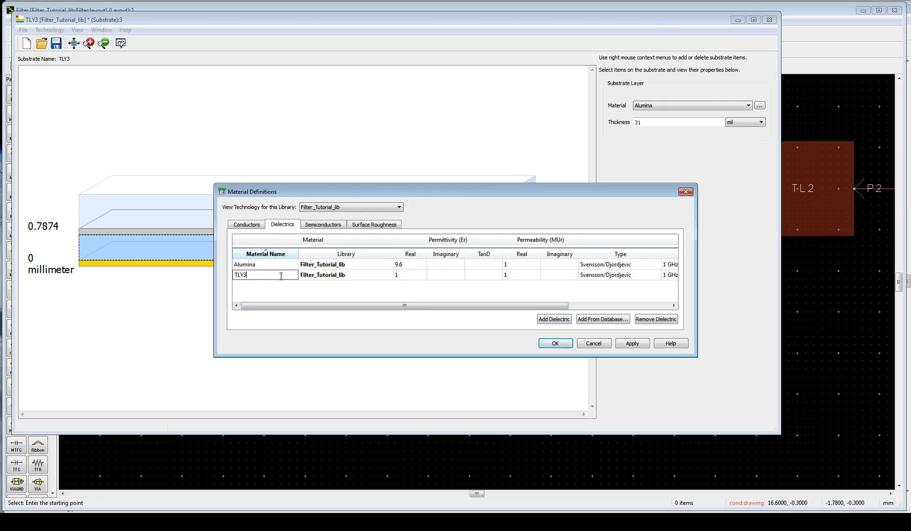
key("Tab")
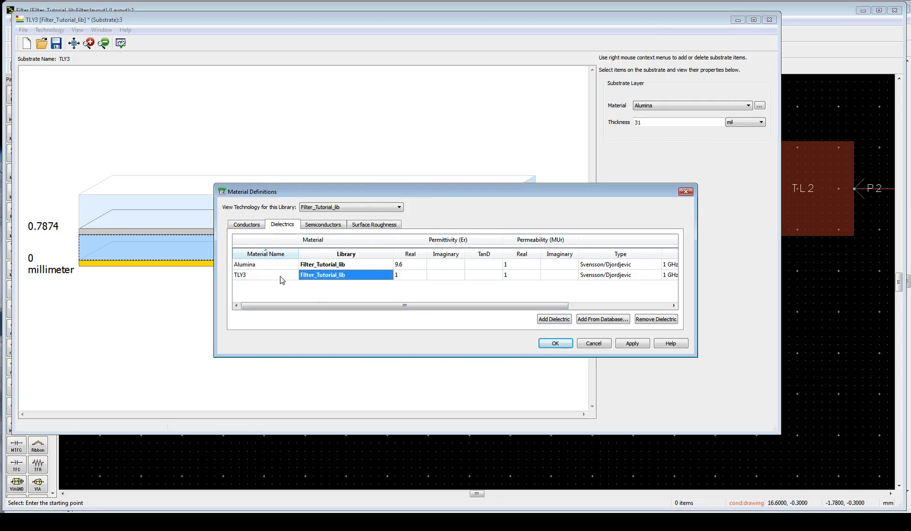
Step: Set the TLY3 dielectric's real permittivity to 2.33 and its TanD to 0.005, and accept the material definitions
double_click(415, 275)
type("2.")
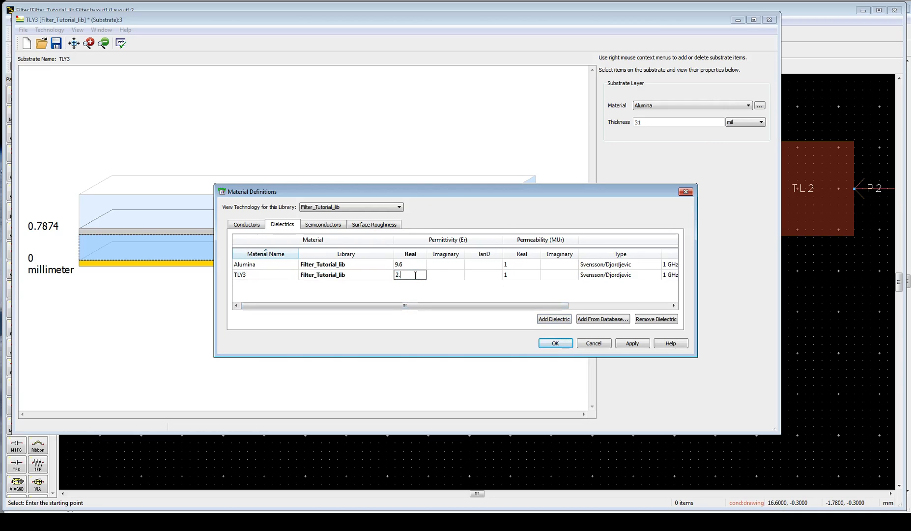
type("33")
key("Tab")
key("Tab")
type("0.005")
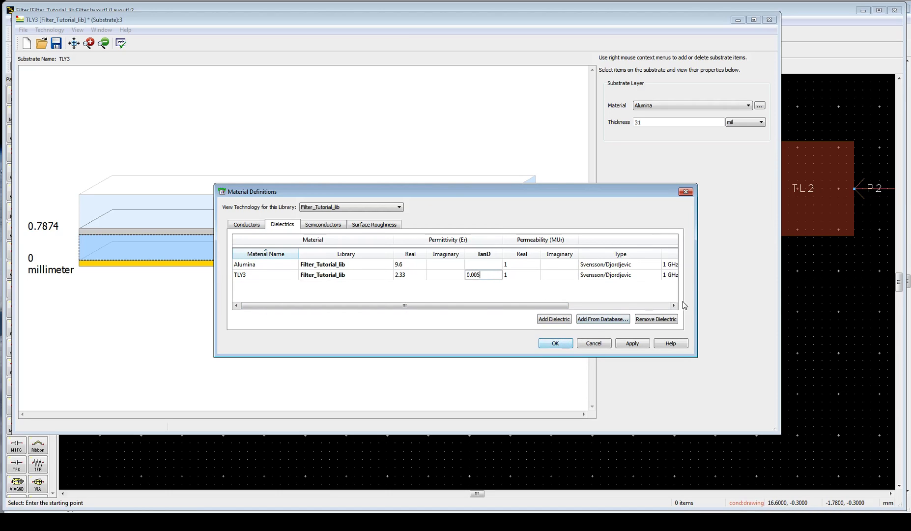
left_click(562, 347)
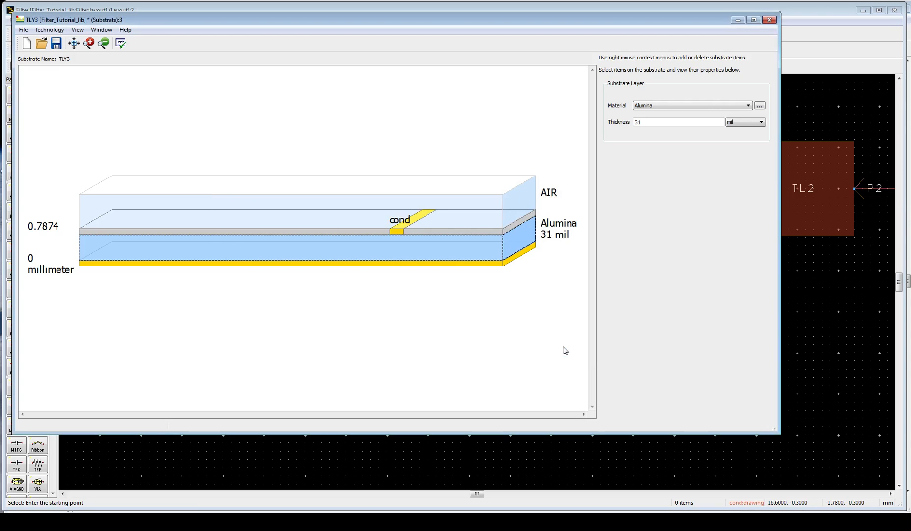
Step: Assign the TLY3 material to the dielectric layer, then save and close the substrate
left_click(534, 311)
left_click(522, 243)
left_click(656, 109)
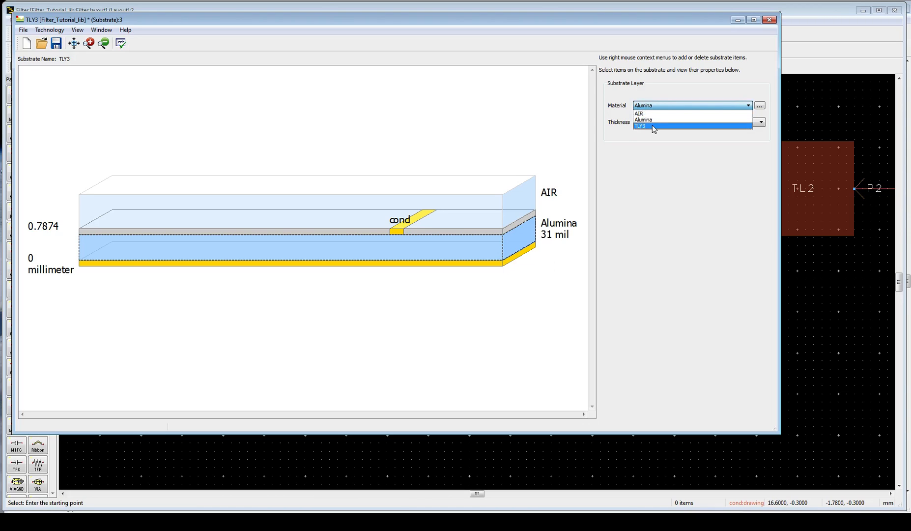
left_click(652, 126)
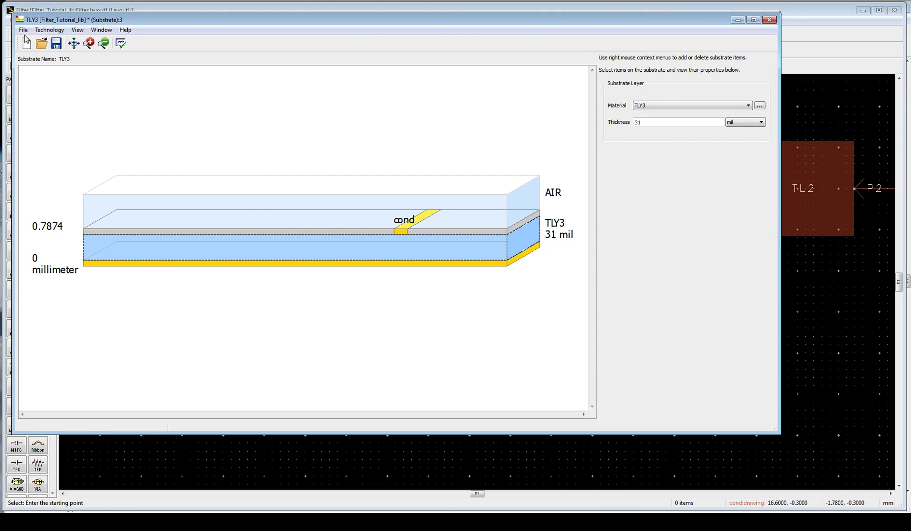
left_click(56, 43)
left_click(770, 20)
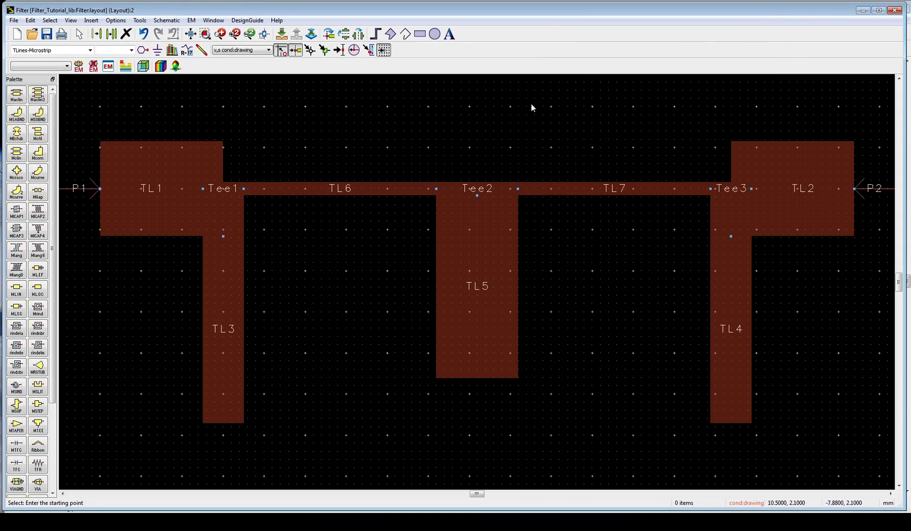
Step: Open the layout's 3D preview, maximize it, and examine the filter traces, substrate and ports up close
left_click(146, 72)
left_click(143, 107)
left_click(71, 20)
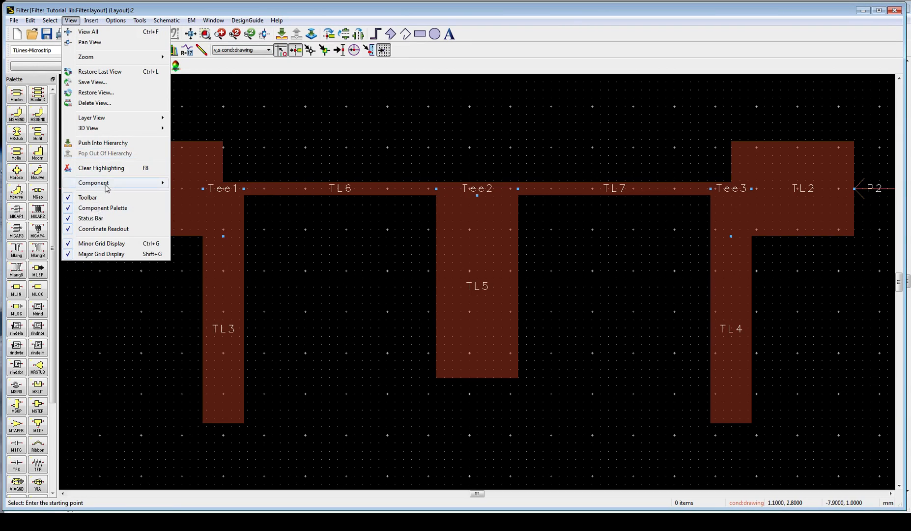
left_click(190, 132)
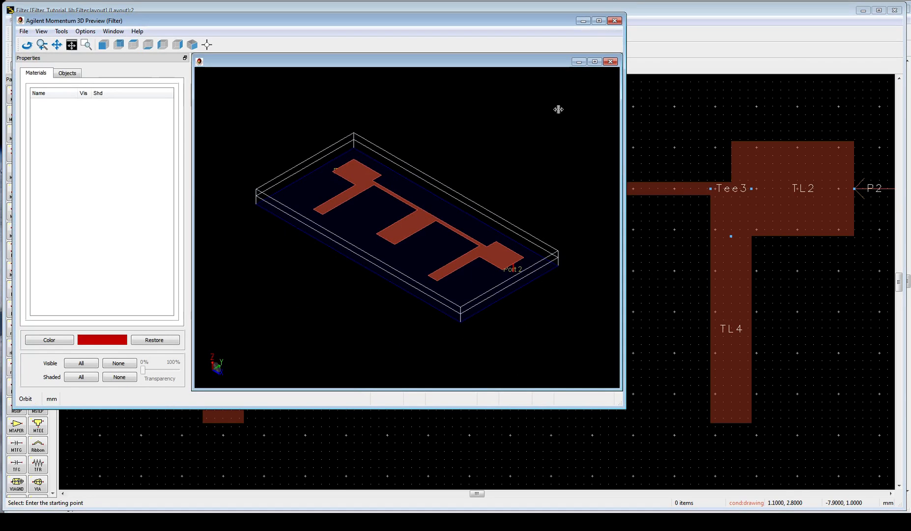
left_click(596, 62)
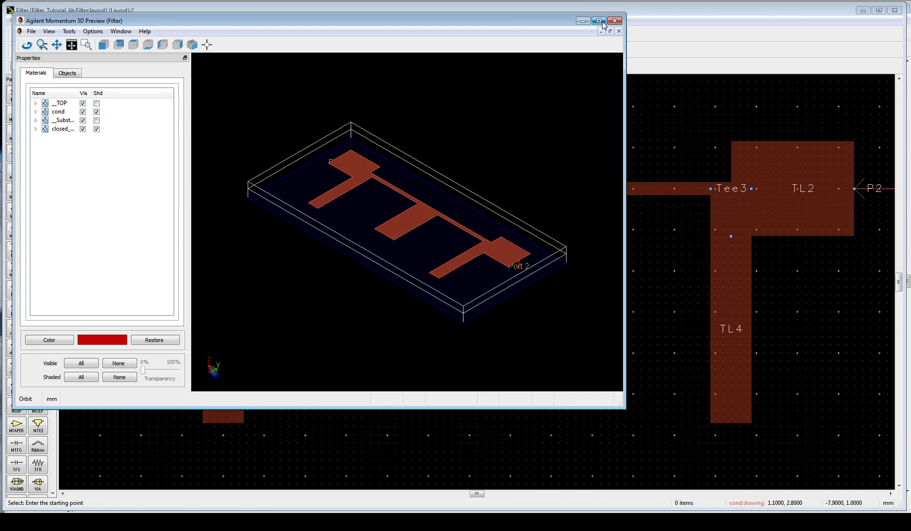
left_click(599, 21)
scroll(666, 360, "up", 1)
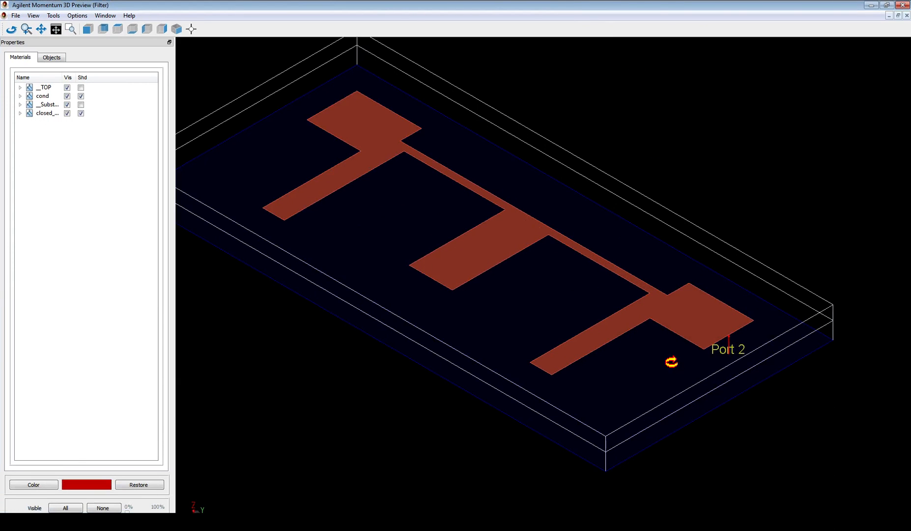
scroll(565, 335, "down", 2)
scroll(590, 327, "up", 1)
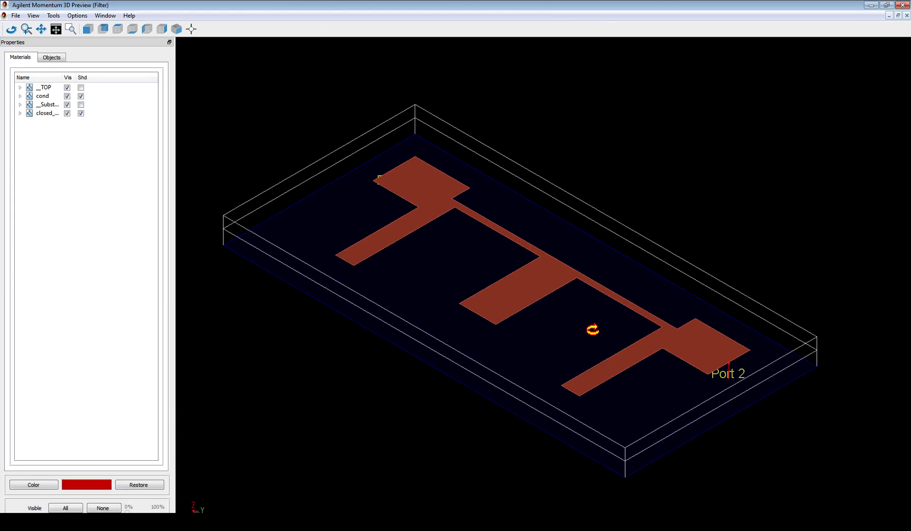
scroll(593, 351, "up", 2)
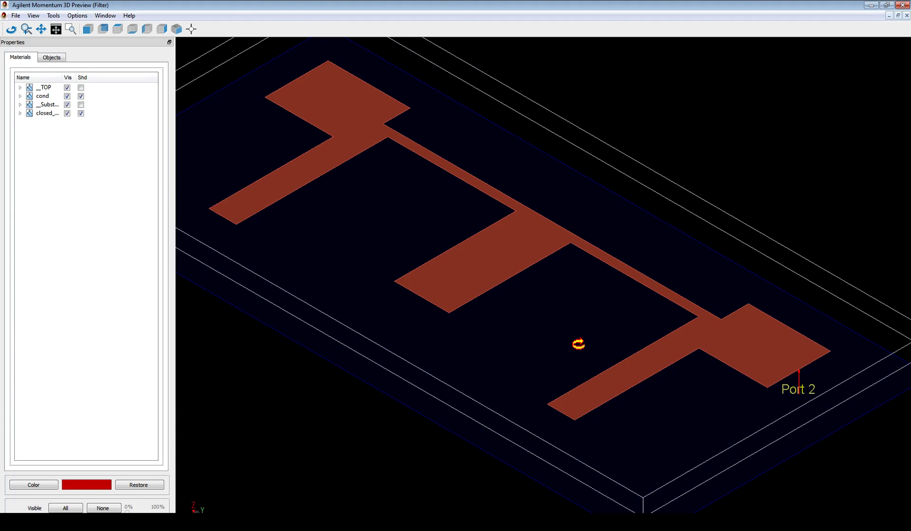
scroll(579, 344, "down", 2)
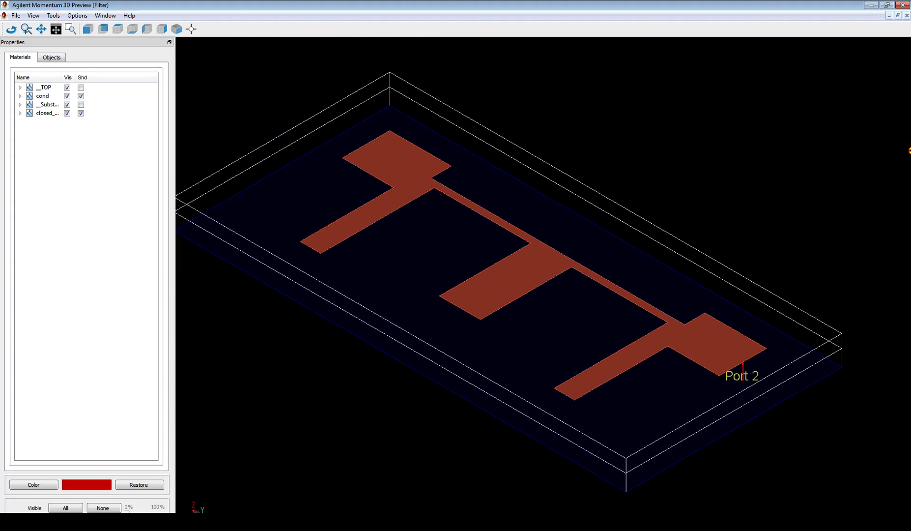
Step: Close the 3D preview and open the filter layout's EM setup to review its layout and substrate settings
left_click(905, 6)
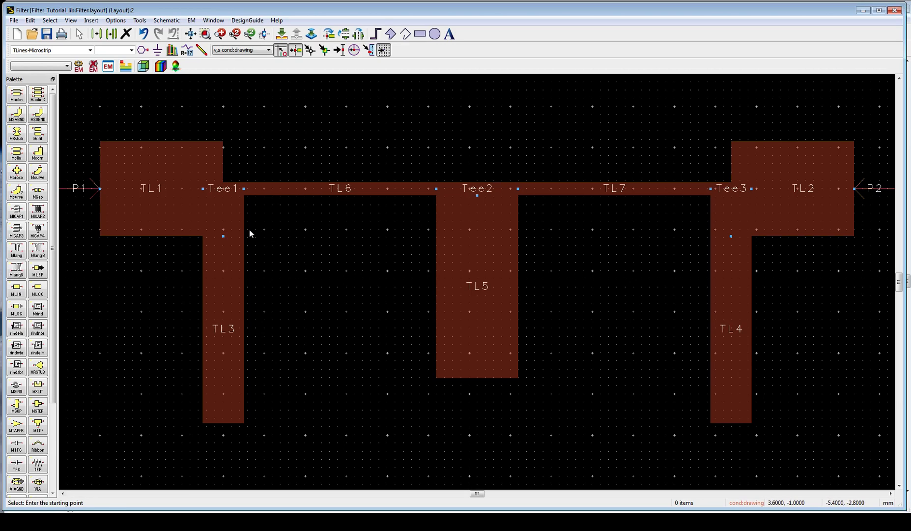
left_click(107, 67)
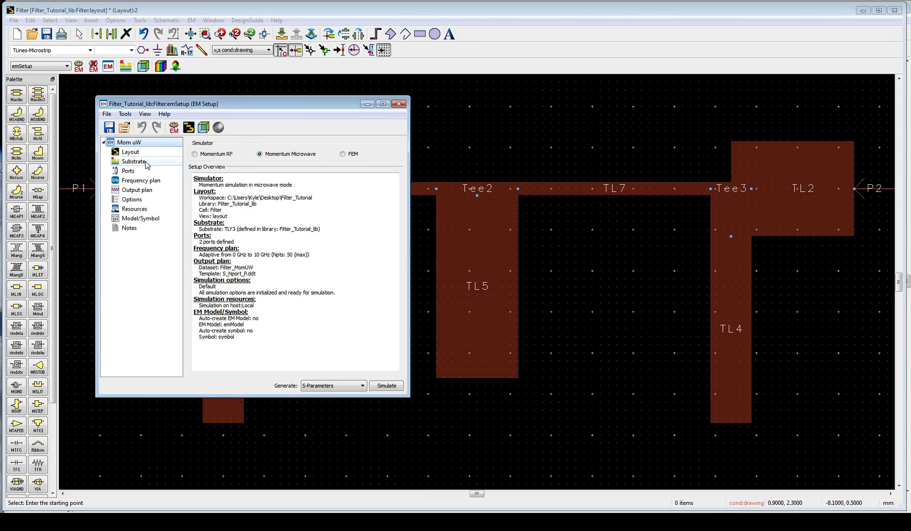
left_click(131, 152)
left_click(137, 163)
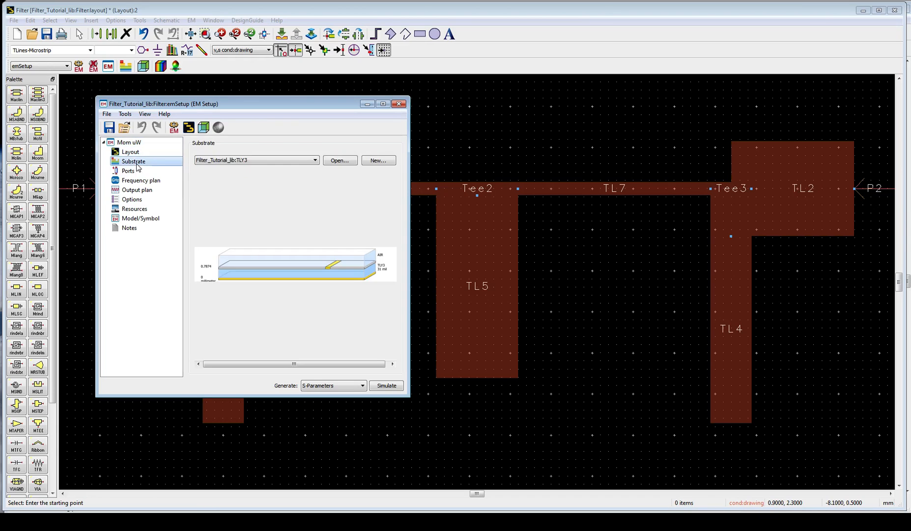
Step: Set the frequency plan to a Linear sweep from 1 GHz to 15 GHz with 41 points
left_click(142, 181)
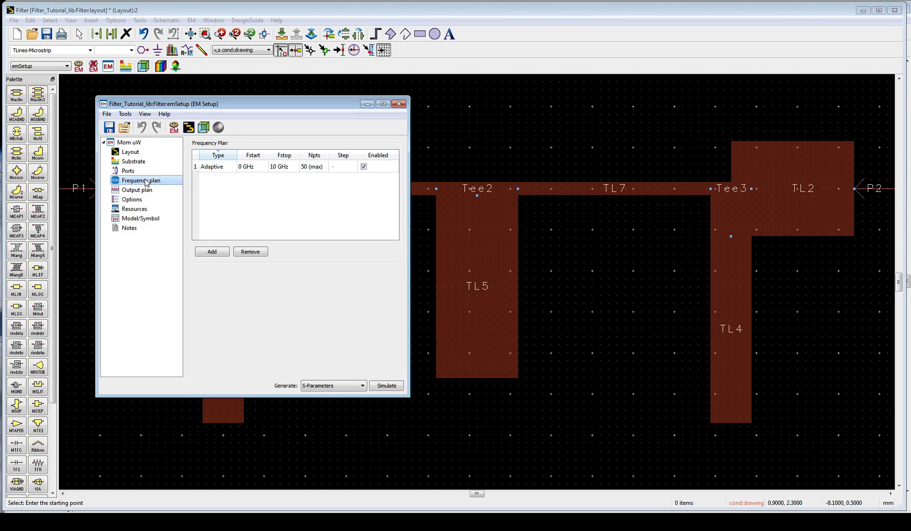
double_click(224, 167)
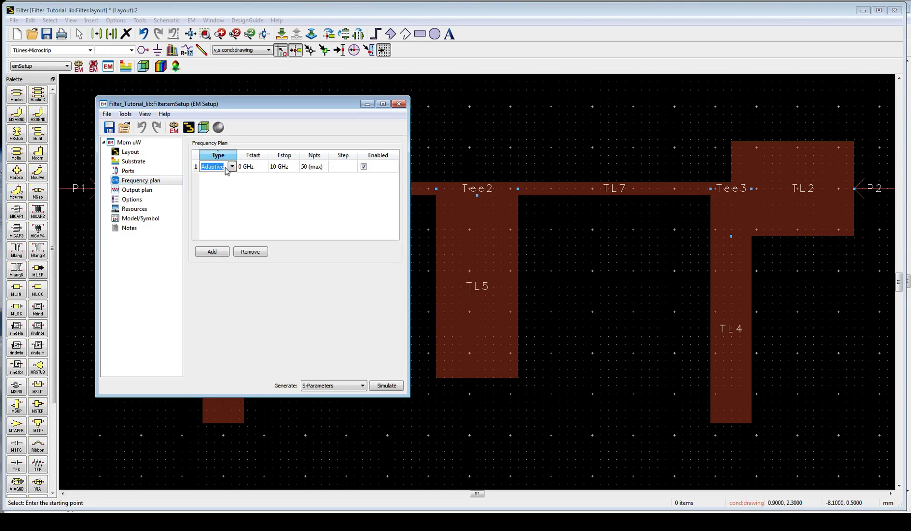
left_click(232, 167)
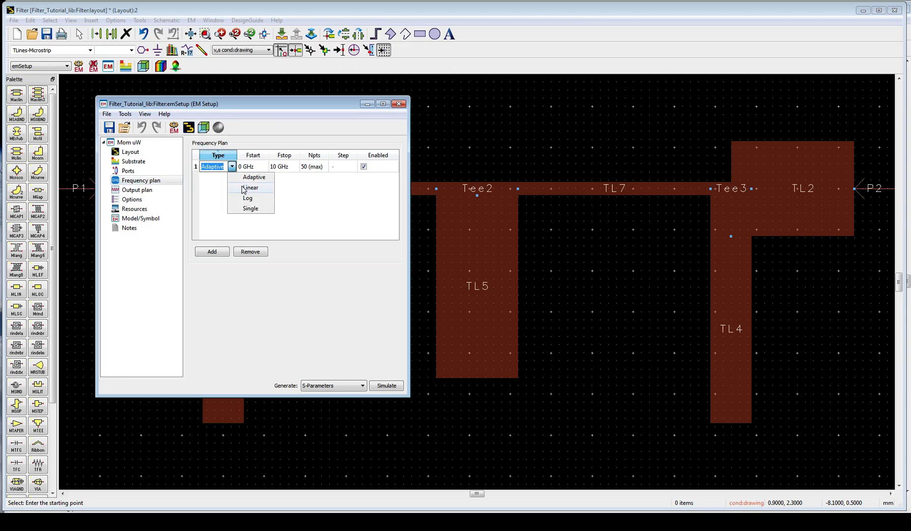
left_click(244, 188)
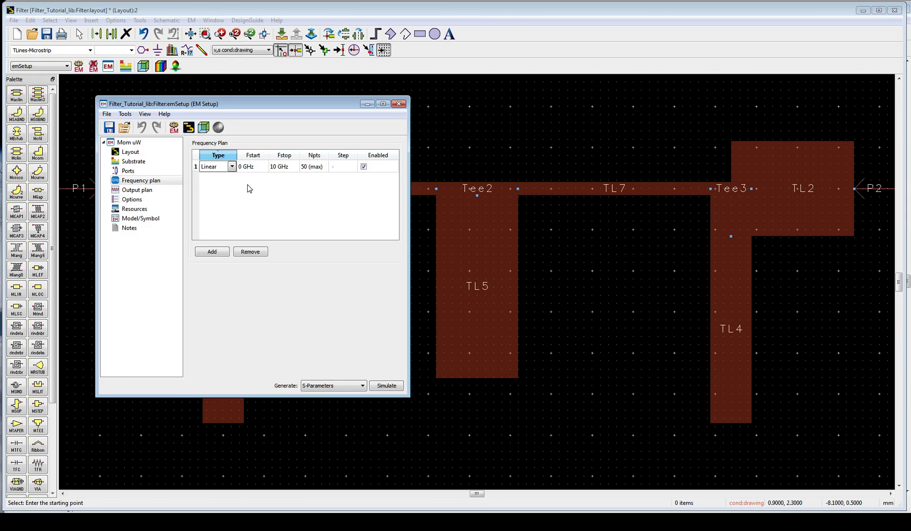
double_click(260, 168)
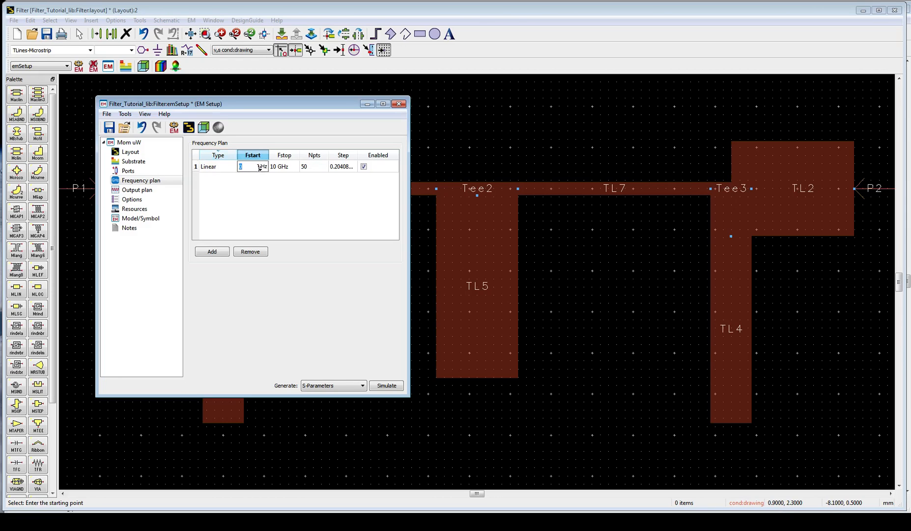
double_click(285, 166)
type("1")
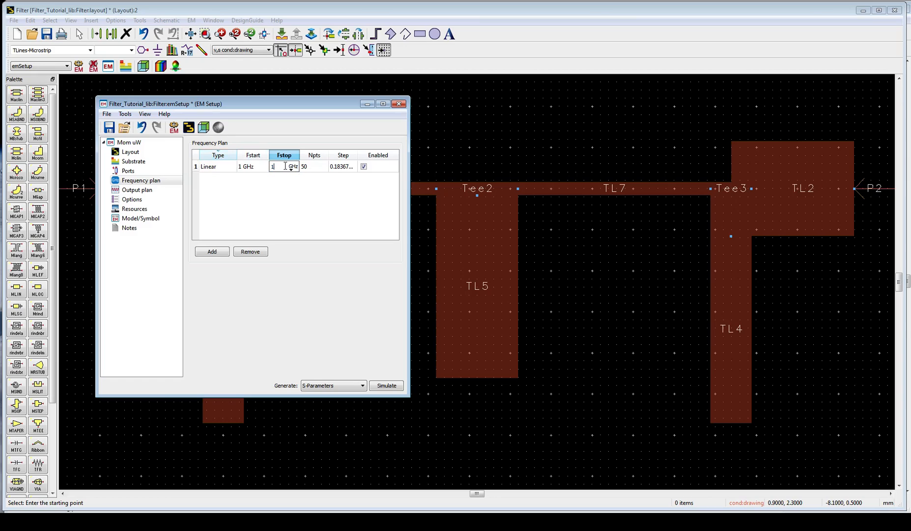
type("5")
left_click(304, 220)
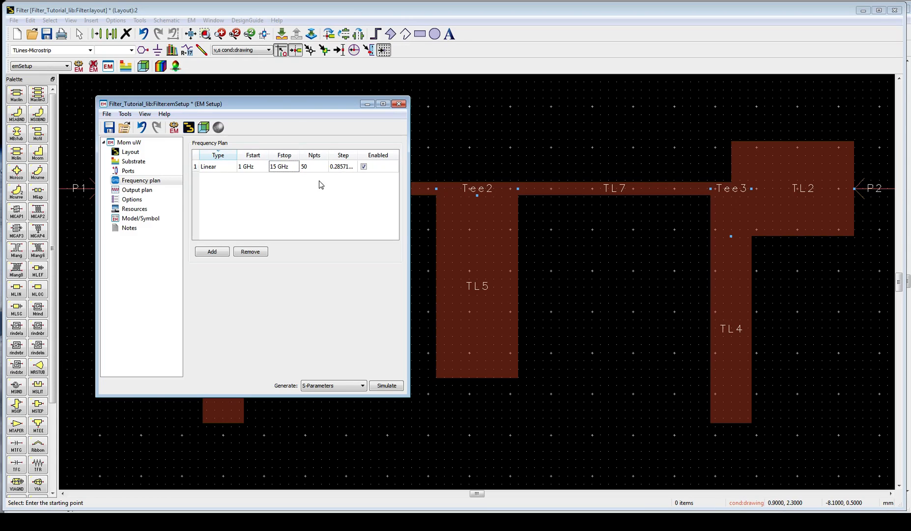
double_click(315, 168)
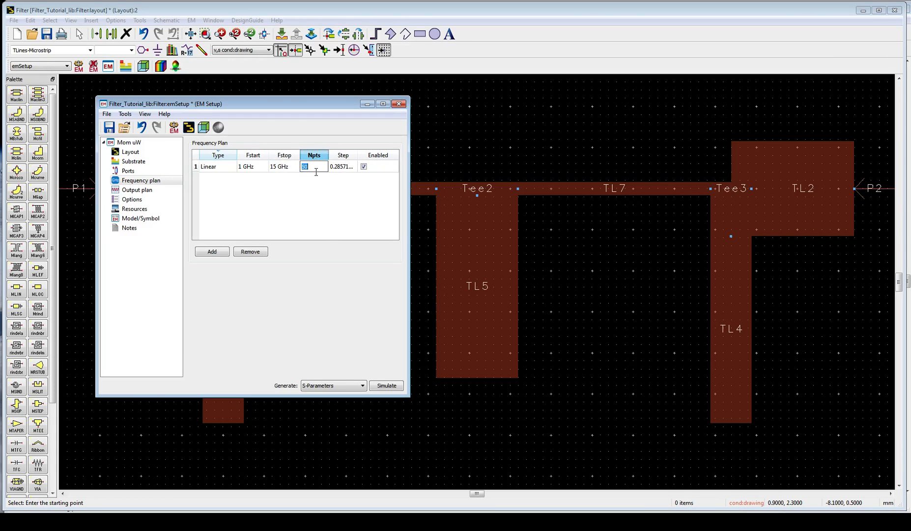
left_click(317, 199)
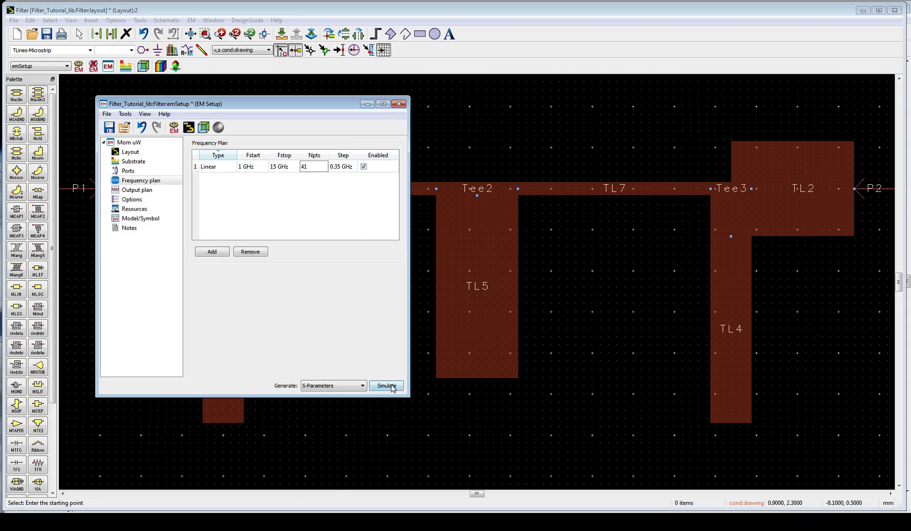
Step: Run the Momentum Microwave simulation with S-Parameters as the generated output
left_click(350, 389)
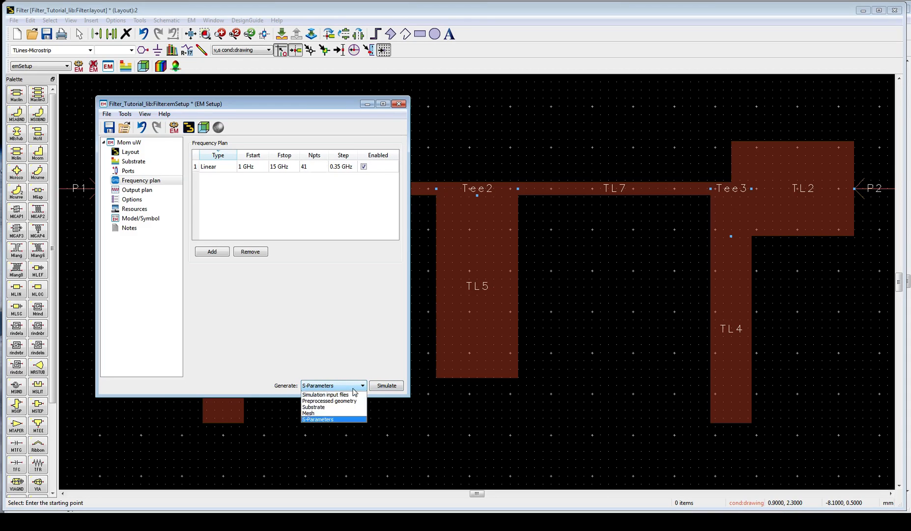
left_click(396, 390)
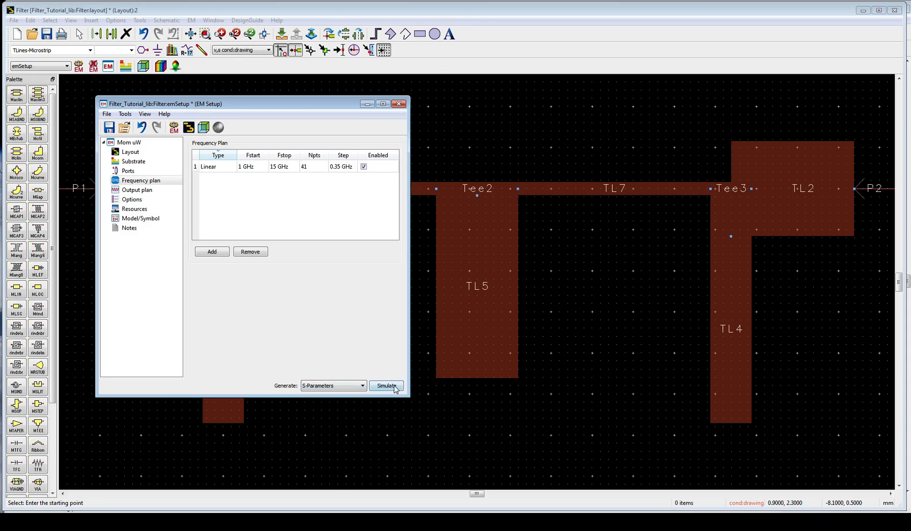
left_click(396, 389)
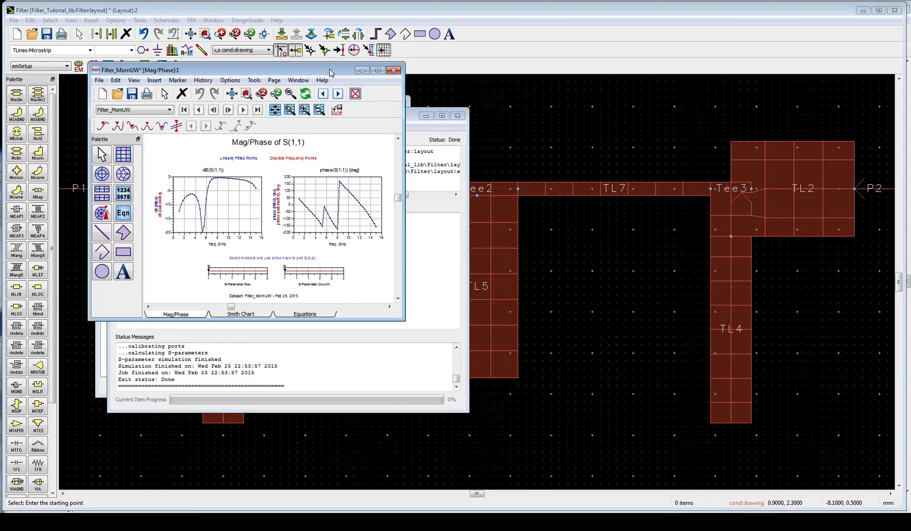
Step: Enlarge the Filter_MomUW results window and examine the magnitude and phase plots of S(1,1)
left_click_drag(330, 72, 281, 47)
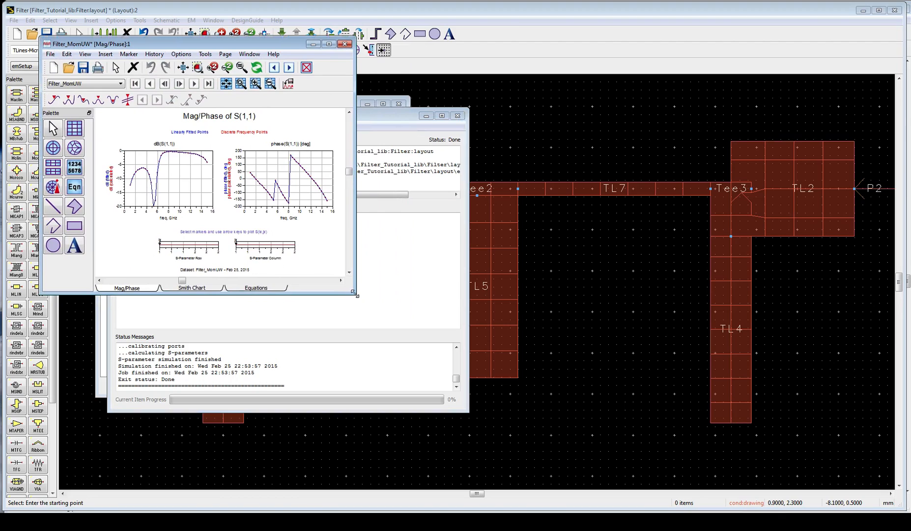
left_click_drag(355, 294, 864, 487)
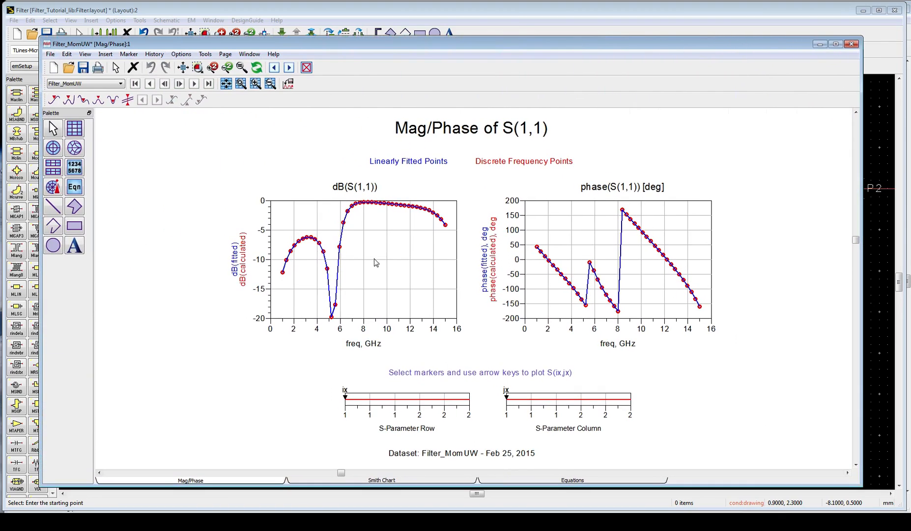
scroll(376, 261, "up", 2)
scroll(523, 312, "down", 2)
scroll(494, 306, "up", 1)
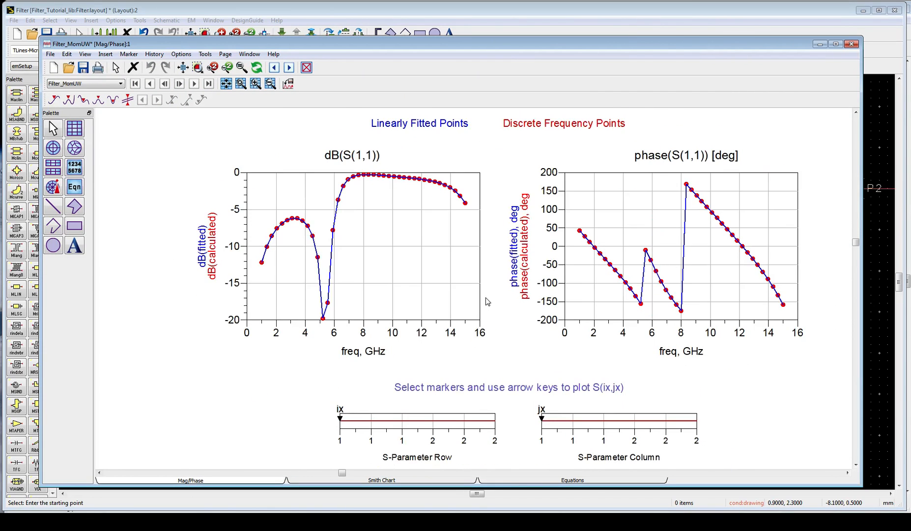
scroll(485, 298, "up", 1)
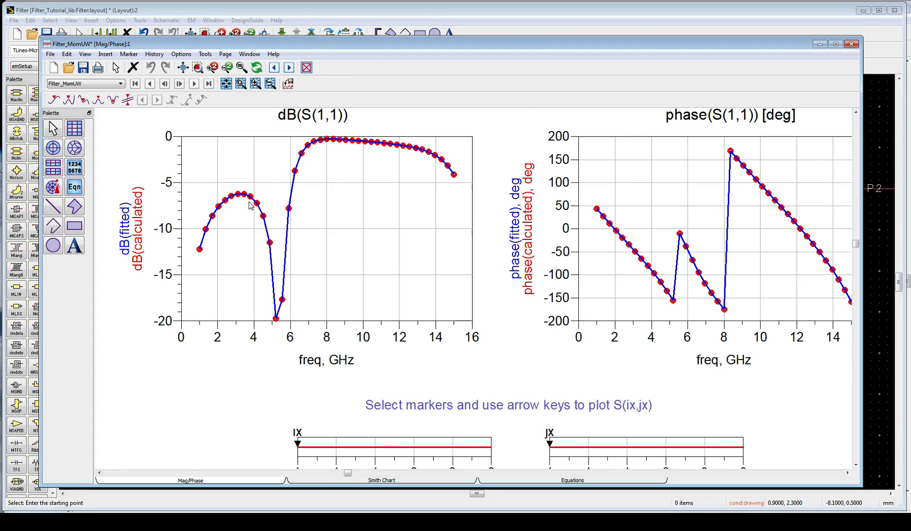
Step: Move the S-Parameter Row marker to 2 to plot S(2,1), and examine its magnitude and phase curves
left_click(297, 444)
mouse_move(298, 445)
left_mouse_down()
mouse_move(417, 447)
mouse_move(489, 328)
left_mouse_up()
scroll(522, 307, "up", 1)
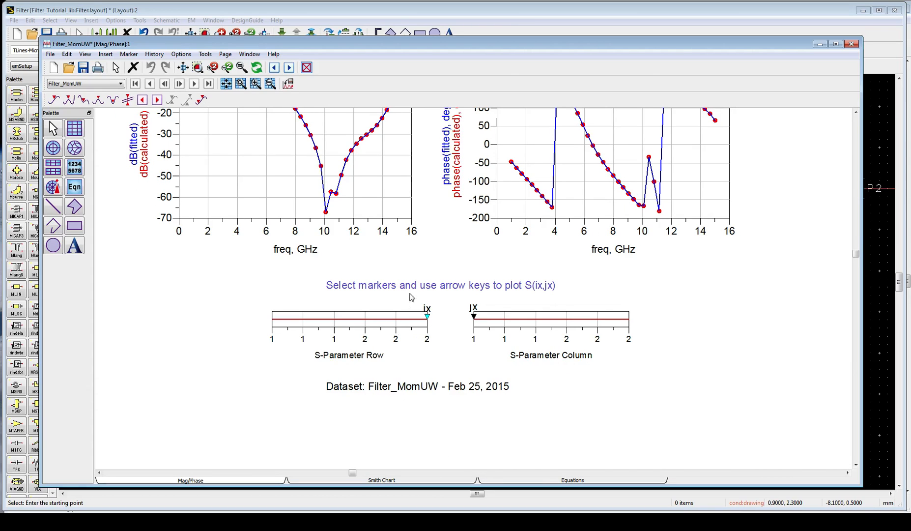
scroll(446, 292, "down", 2)
scroll(481, 235, "up", 1)
scroll(487, 257, "up", 1)
scroll(476, 335, "down", 1)
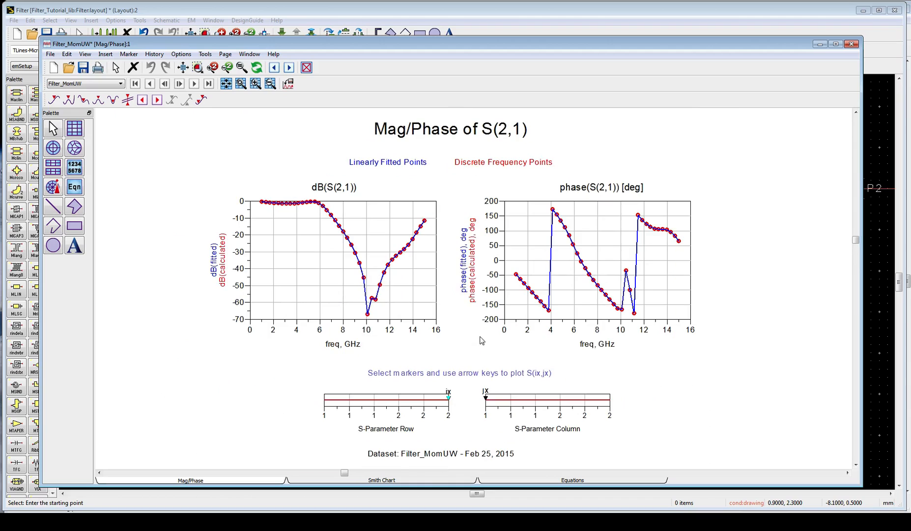
scroll(481, 308, "up", 1)
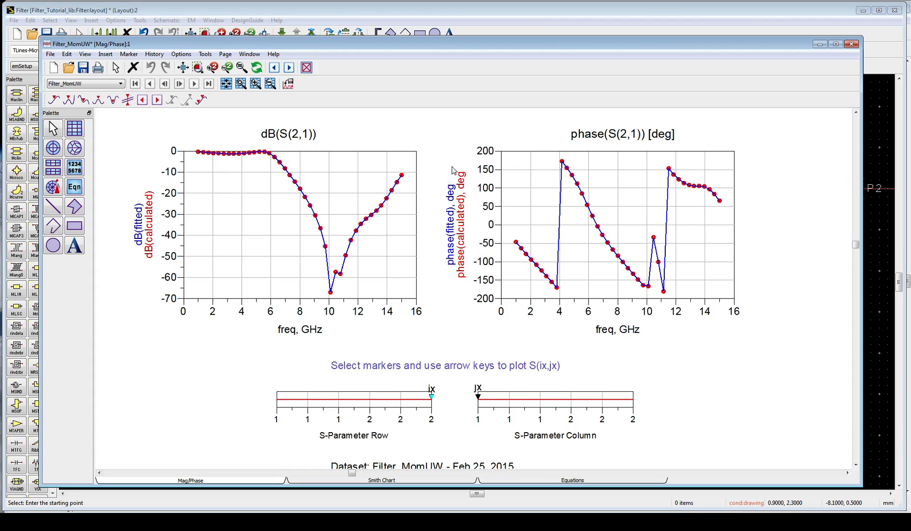
Step: Save the Filter_MomUW data display, then close it together with the simulation job and EM setup windows
left_click(83, 68)
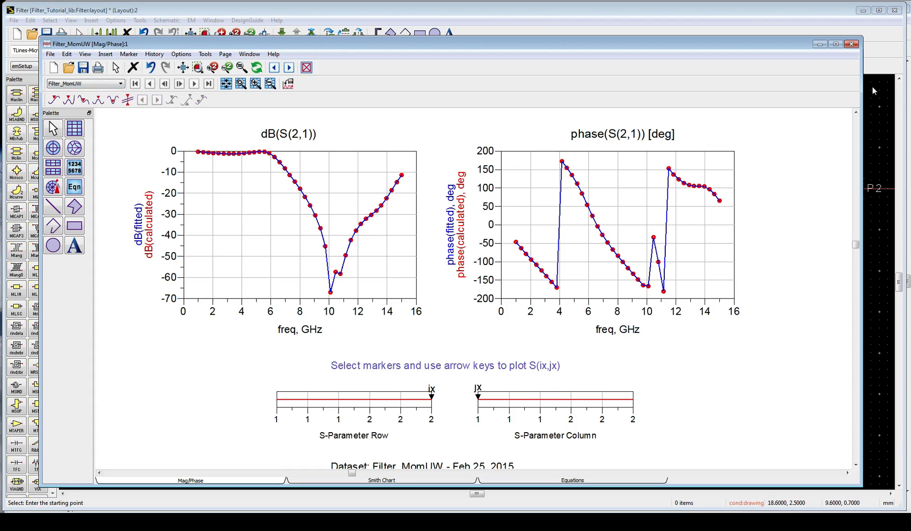
left_click(852, 44)
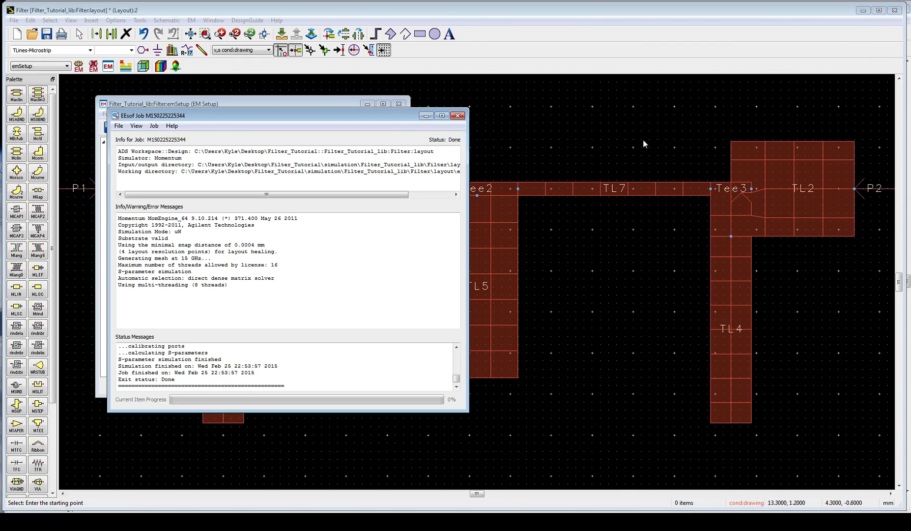
left_click(457, 117)
left_click(398, 103)
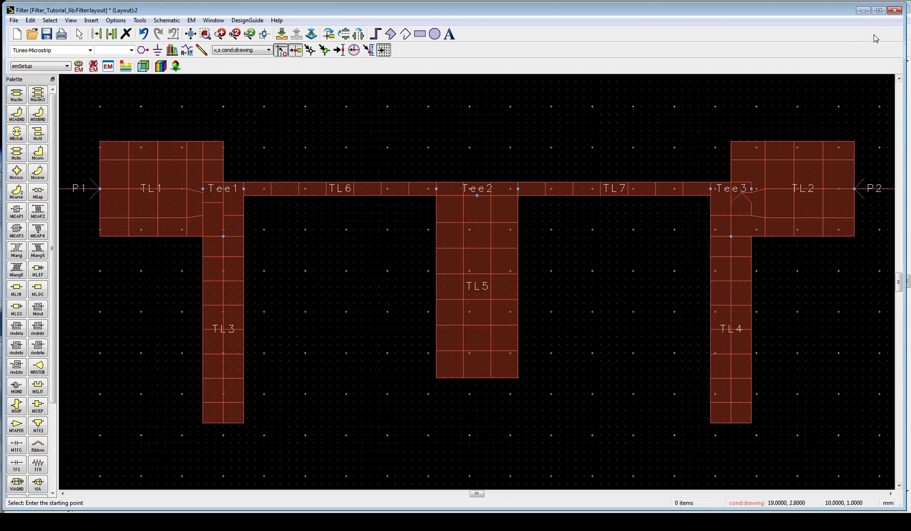
Step: Clear away the layout and schematic windows, dismissing the layout generation status, to return to the workspace's main window
left_click(864, 10)
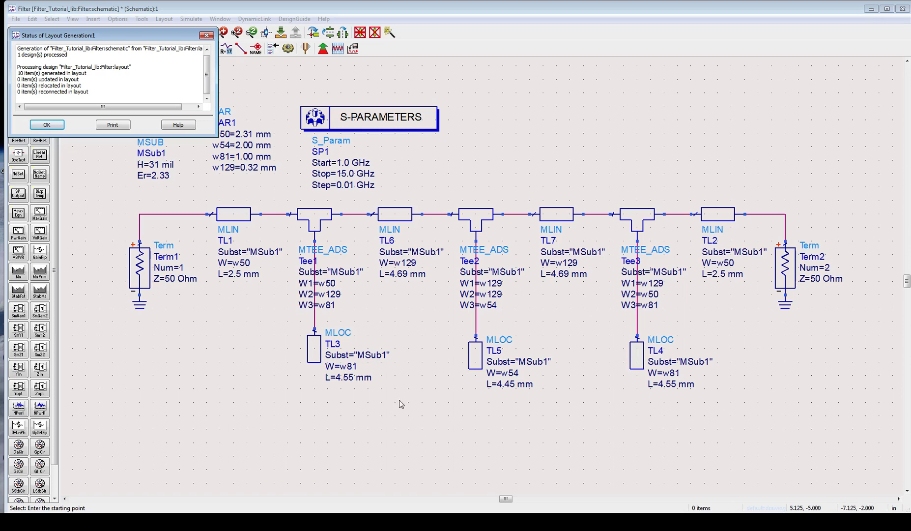
left_click(43, 125)
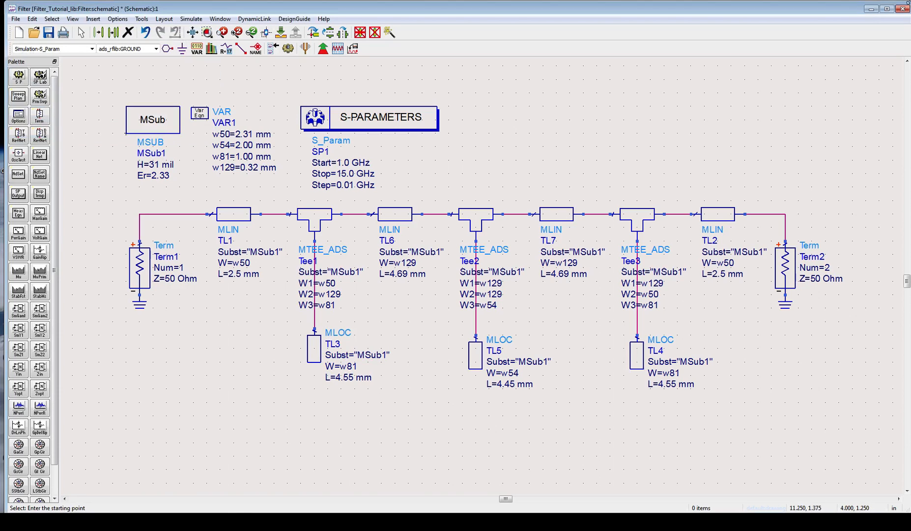
left_click(903, 11)
left_click(439, 270)
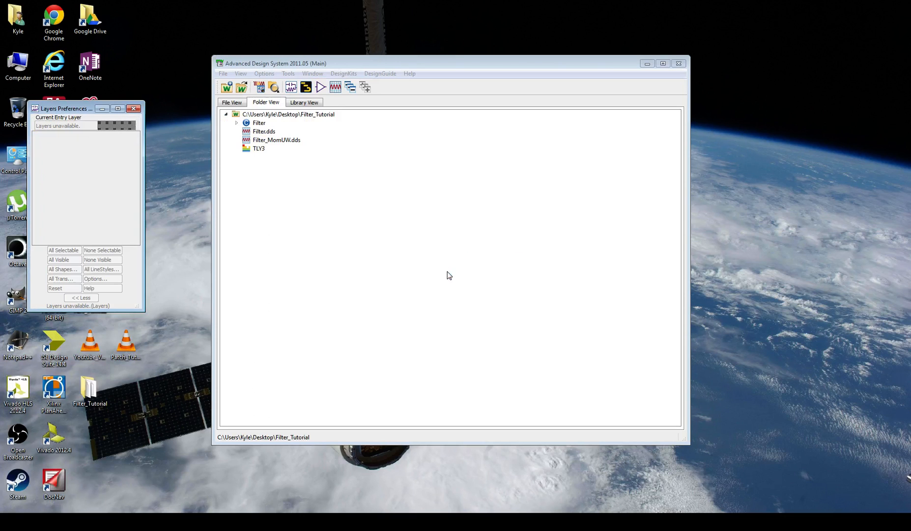
Step: Open the Filter.dds data display, shorten its window, and examine the schematic simulation's S-parameter plots
double_click(268, 132)
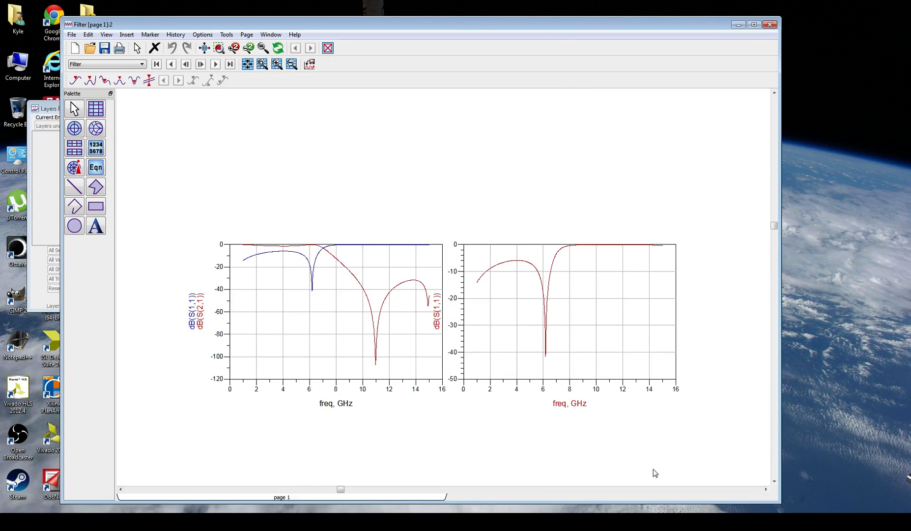
left_click_drag(780, 500, 786, 426)
scroll(431, 274, "up", 2)
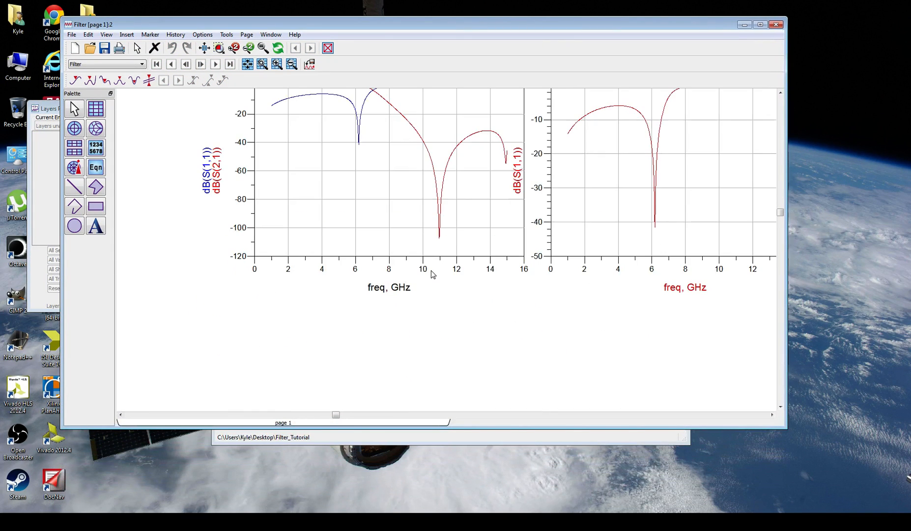
scroll(450, 240, "down", 1)
scroll(454, 254, "up", 2)
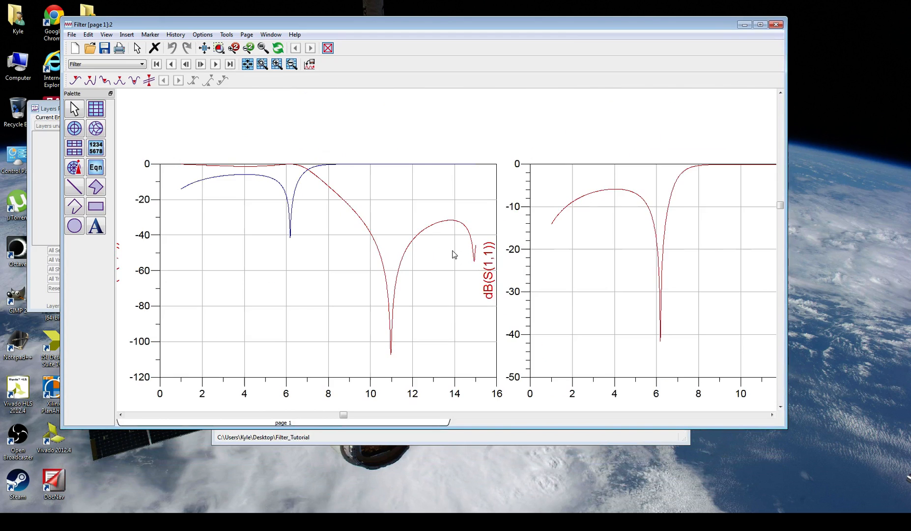
scroll(446, 255, "down", 1)
left_click(423, 258)
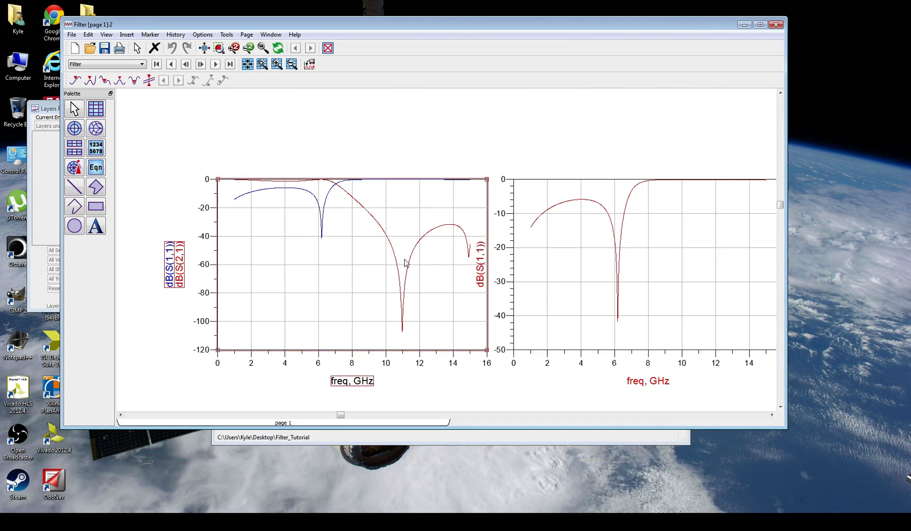
Step: Remove the dB(S(1,1)) trace from the Filter data display's plot that shows both S(1,1) and S(2,1)
left_click(308, 437)
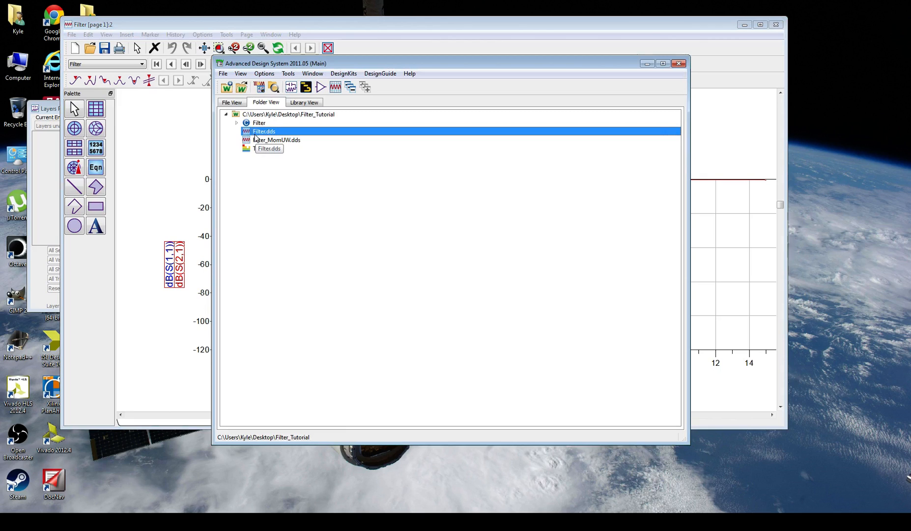
left_click(186, 170)
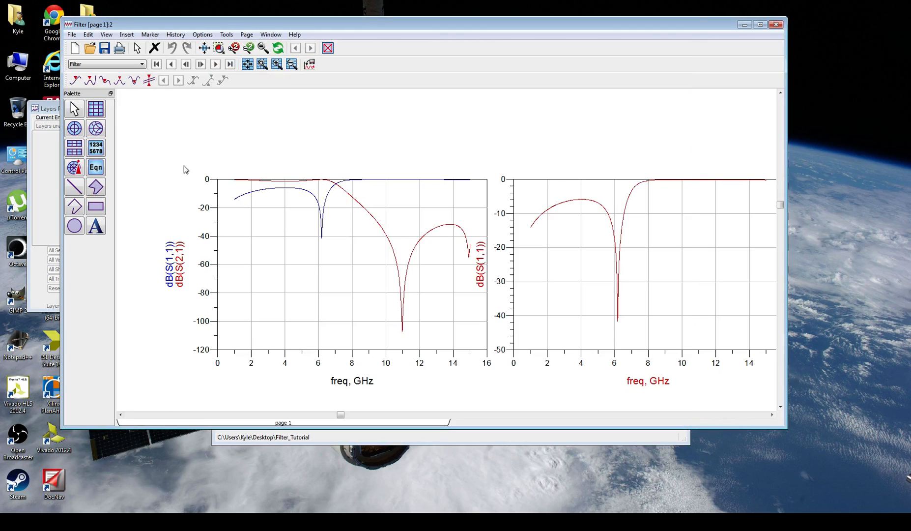
double_click(351, 265)
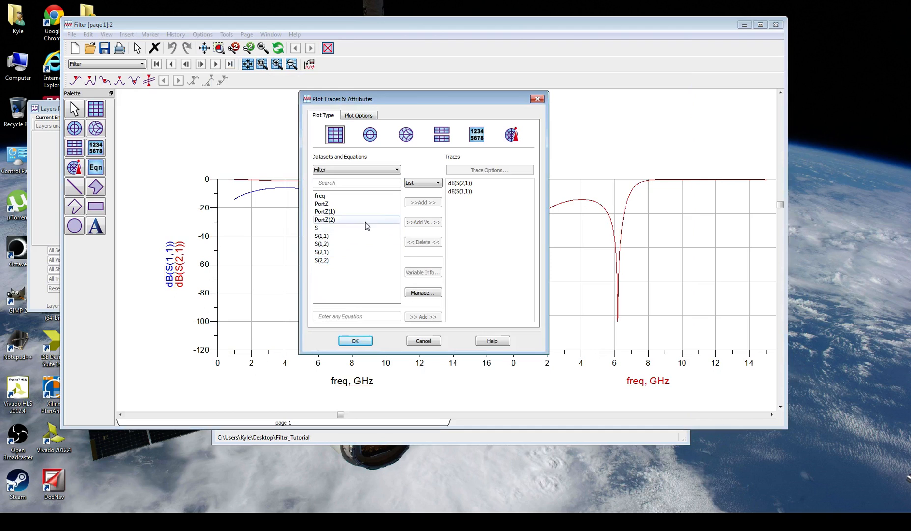
left_click(460, 191)
left_click(436, 248)
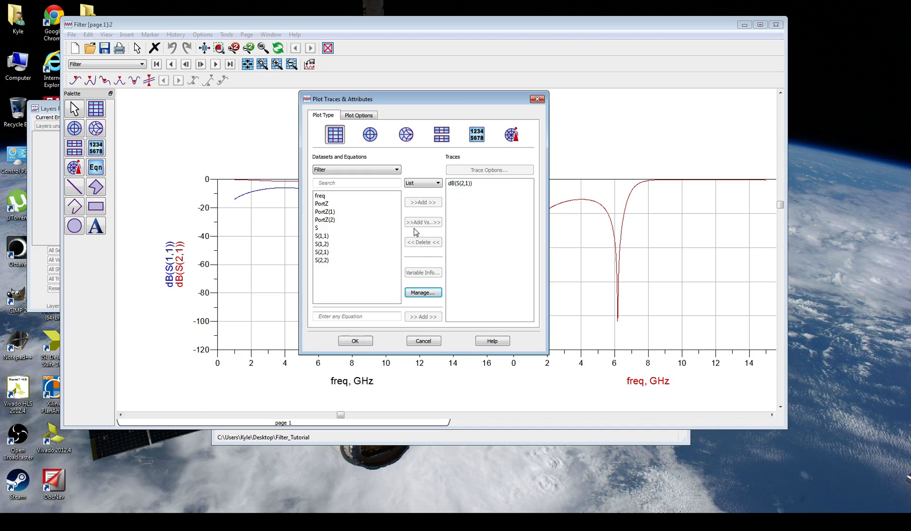
Step: Add the S_50(2,1) trace in dB from the Filter_MomUW dataset to the same plot as the schematic's dB(S(2,1))
left_click(338, 170)
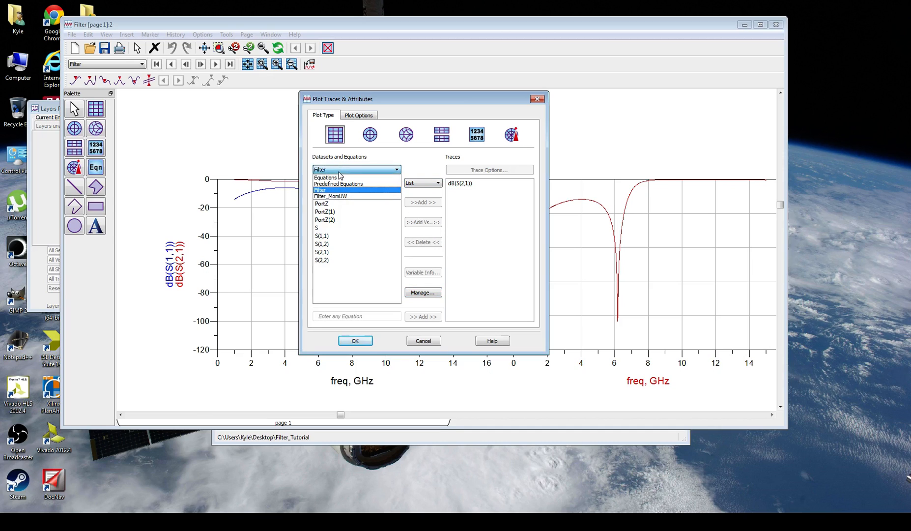
left_click(338, 205)
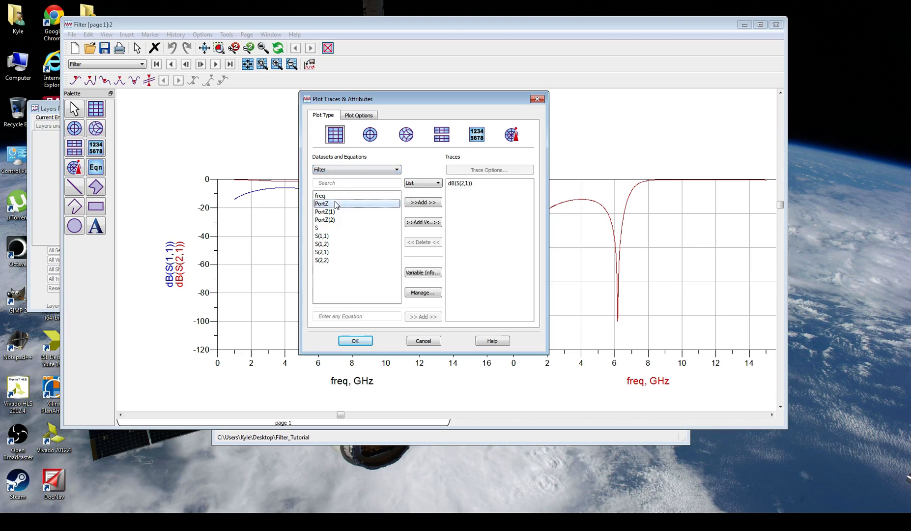
left_click(339, 170)
left_click(341, 195)
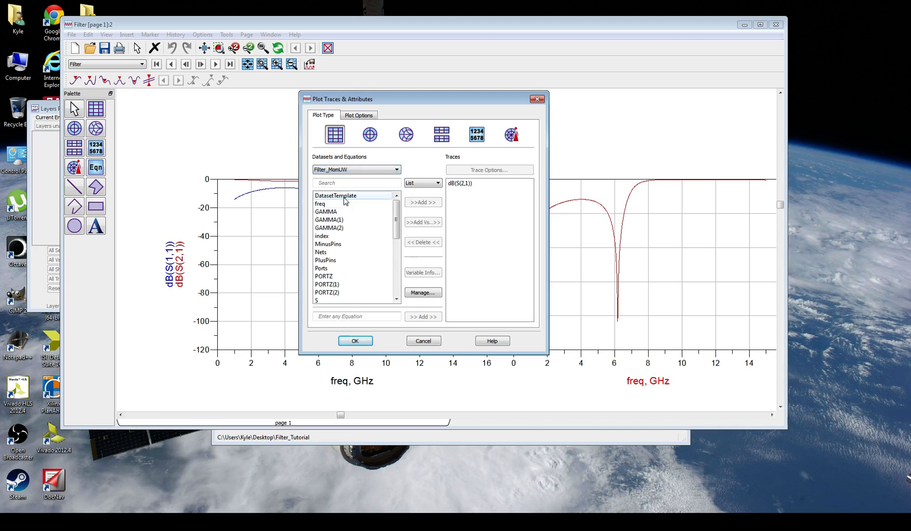
left_click_drag(397, 219, 399, 268)
left_click(359, 261)
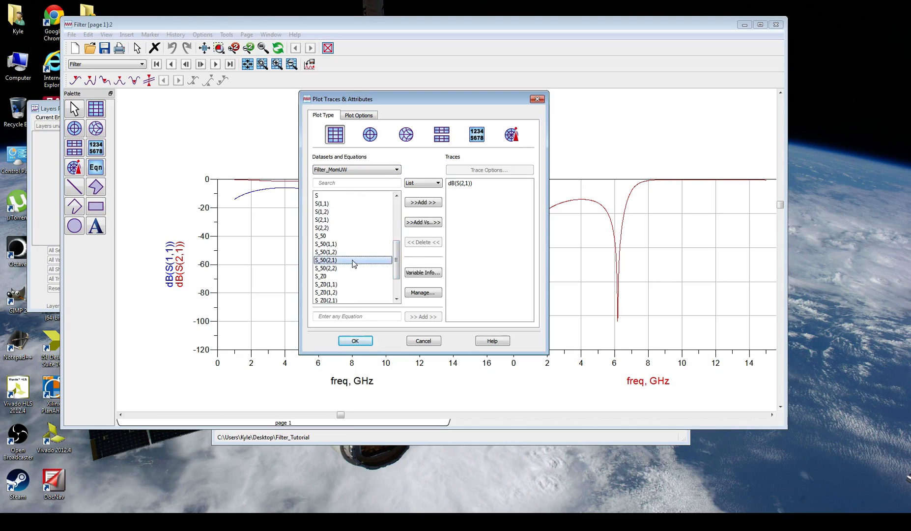
left_click(437, 204)
left_click(403, 286)
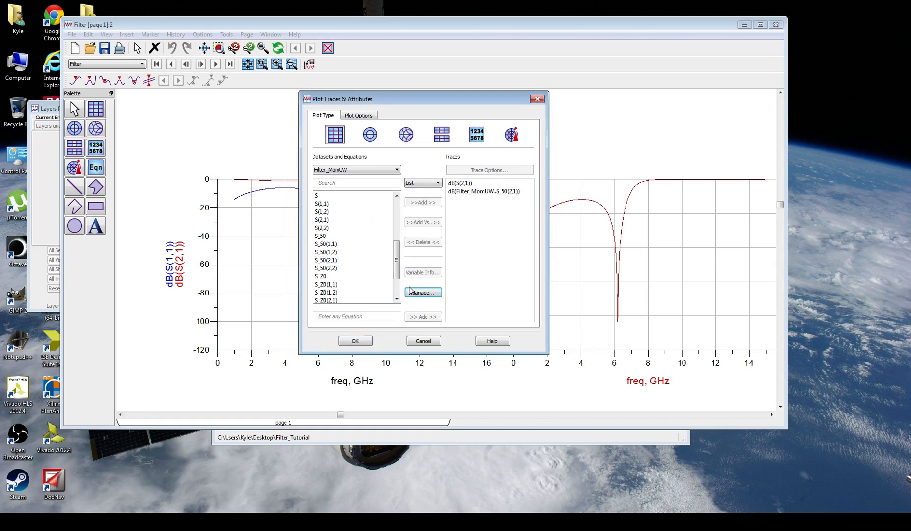
left_click(355, 341)
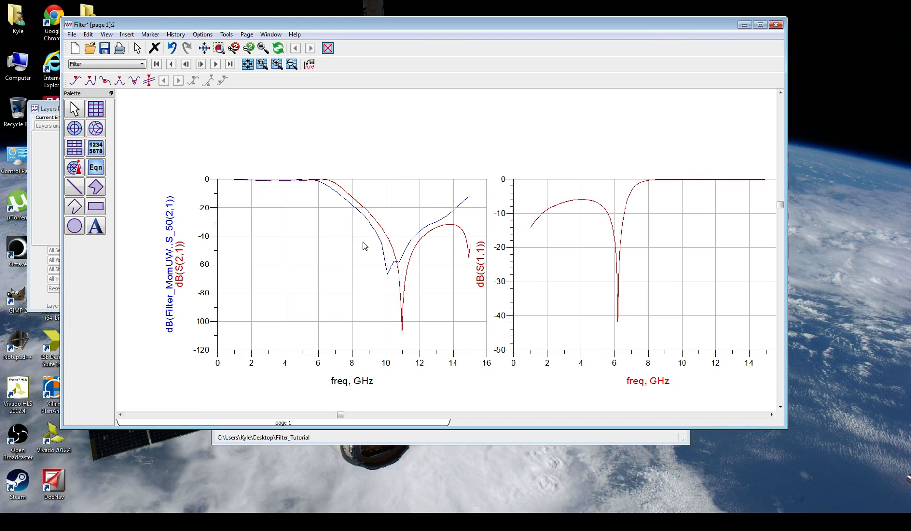
Step: Save and close the Filter data display, and open the Filter cell's layout from the workspace
left_click(106, 49)
left_click(777, 25)
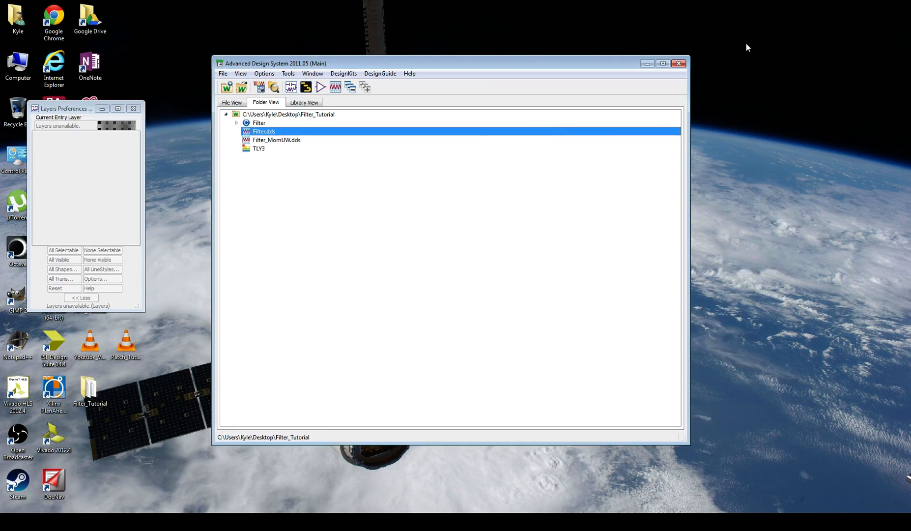
left_click(238, 123)
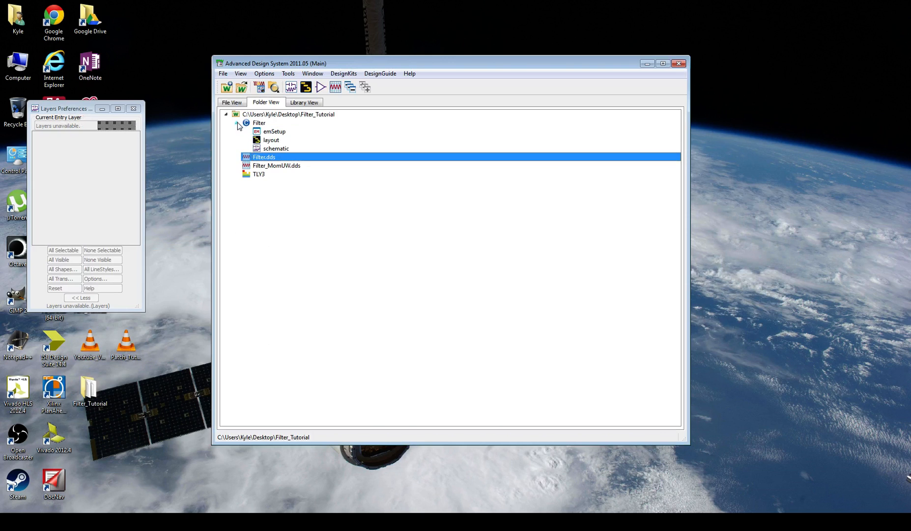
double_click(267, 141)
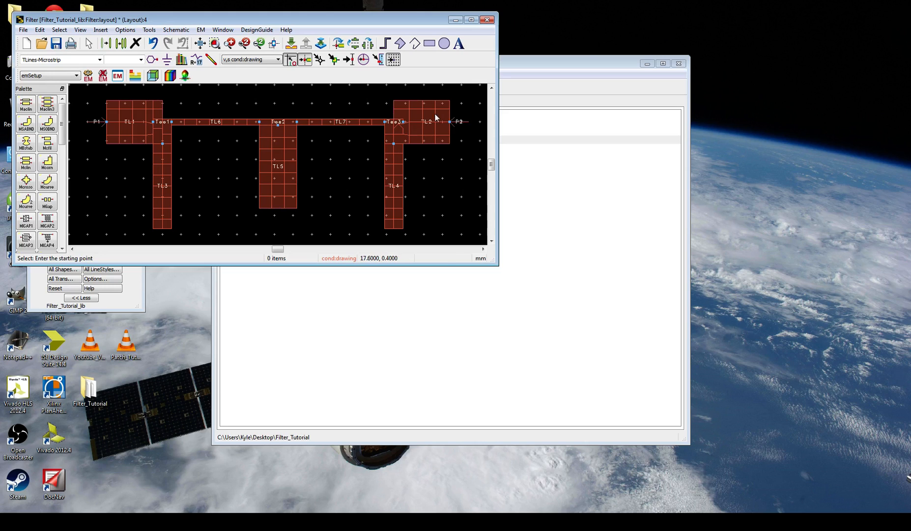
left_click(321, 112)
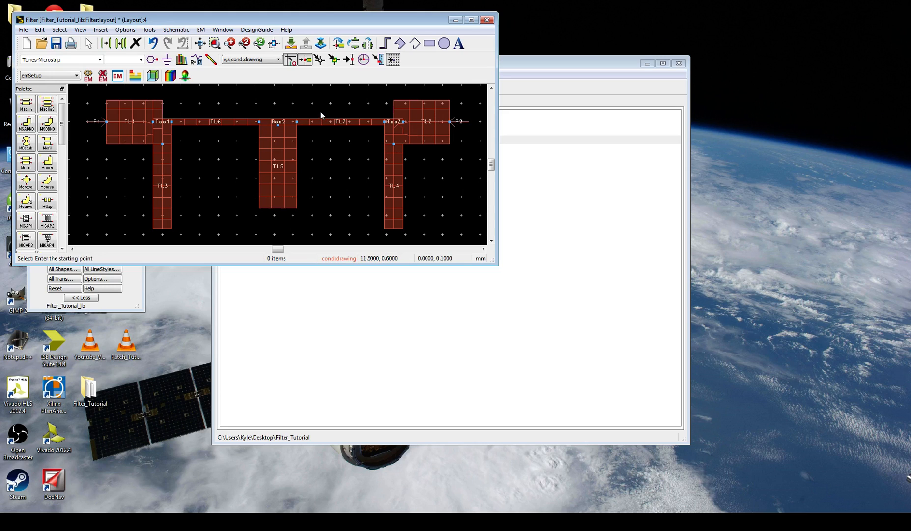
Step: Export the layout in Gerber/Drill format with viewing after export enabled, and close the resulting preview and export status
left_click(23, 29)
mouse_move(39, 30)
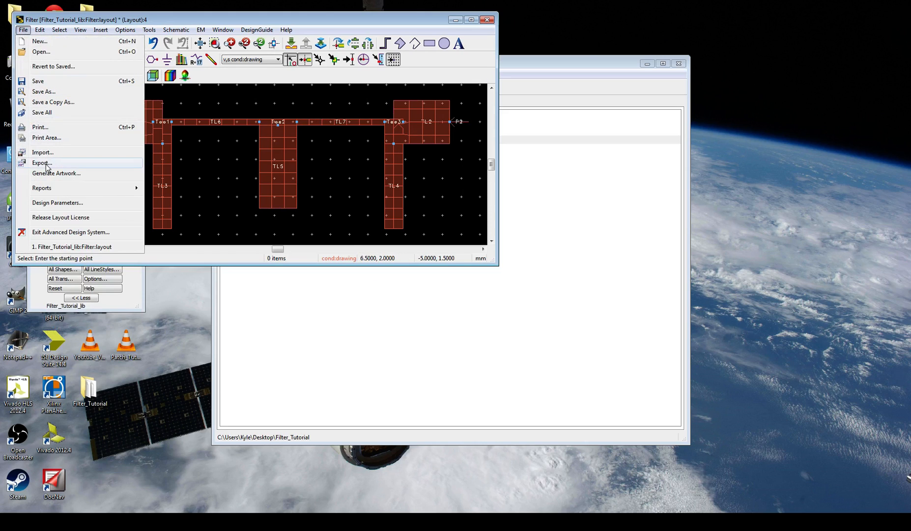
left_click(42, 163)
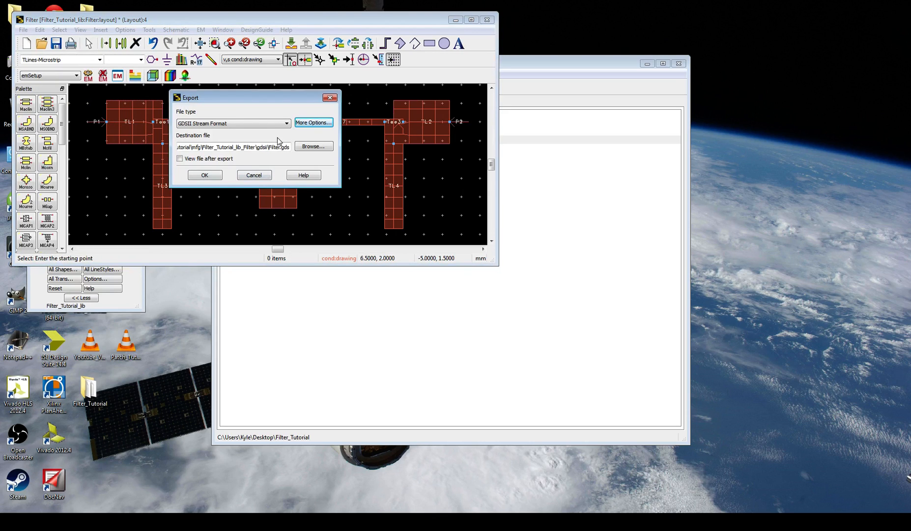
left_click(271, 124)
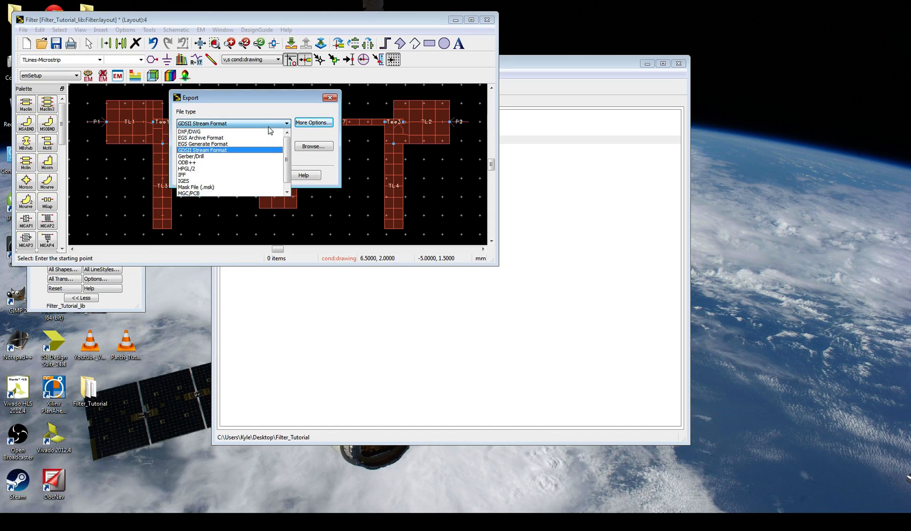
left_click(229, 158)
left_click(236, 122)
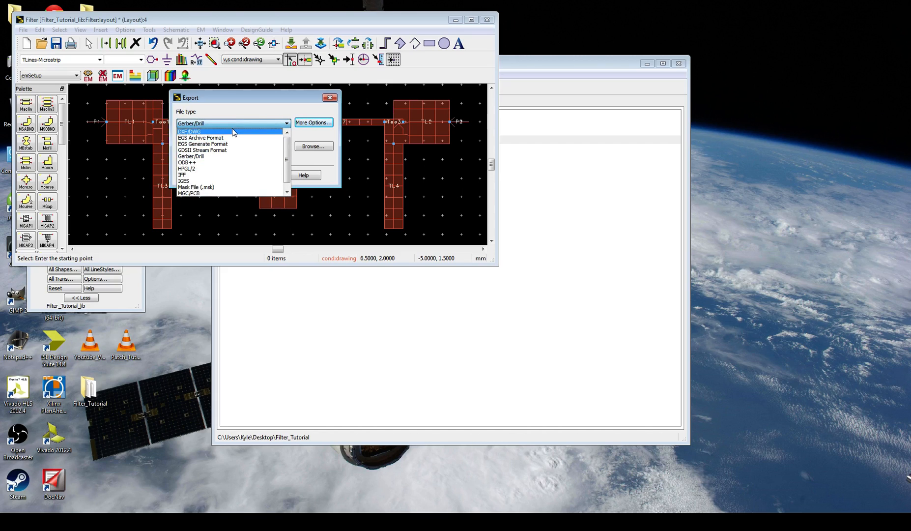
left_click(236, 111)
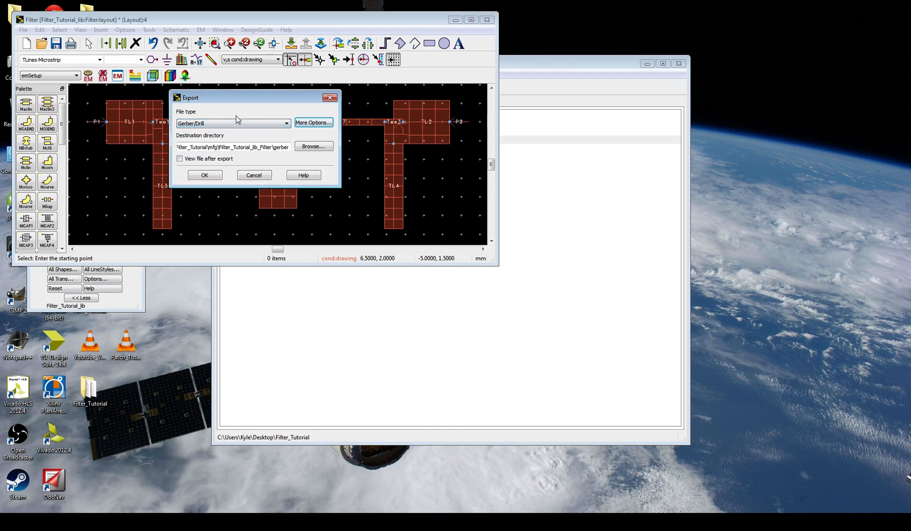
left_click(211, 163)
left_click(205, 175)
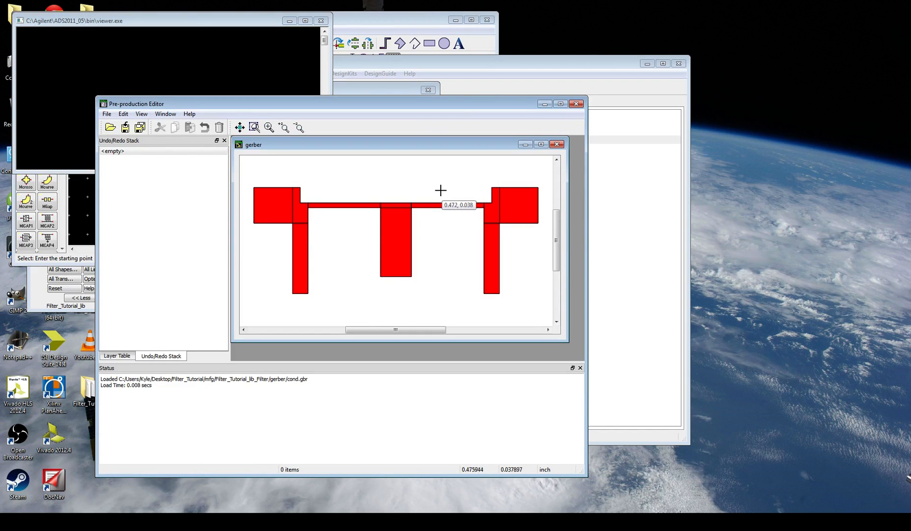
left_click(577, 104)
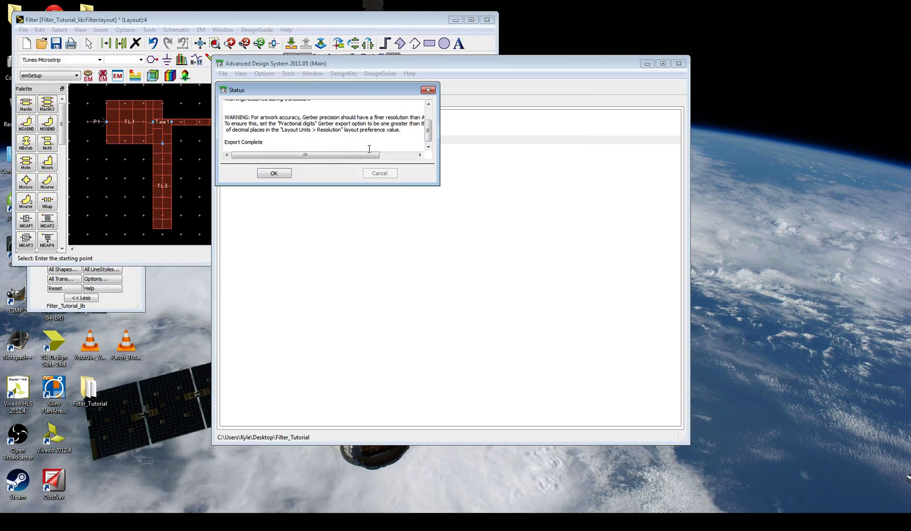
left_click(285, 174)
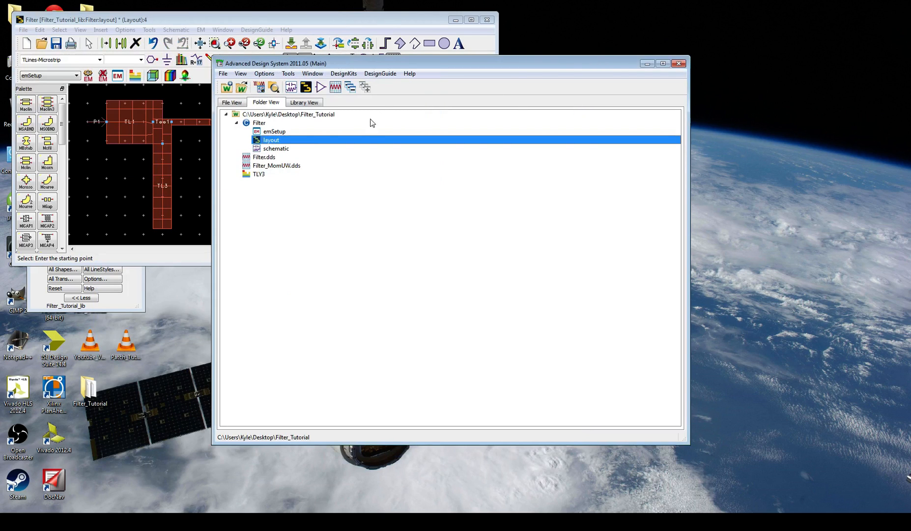
Step: Delete the schematic view from the Filter cell in the workspace
left_click(237, 122)
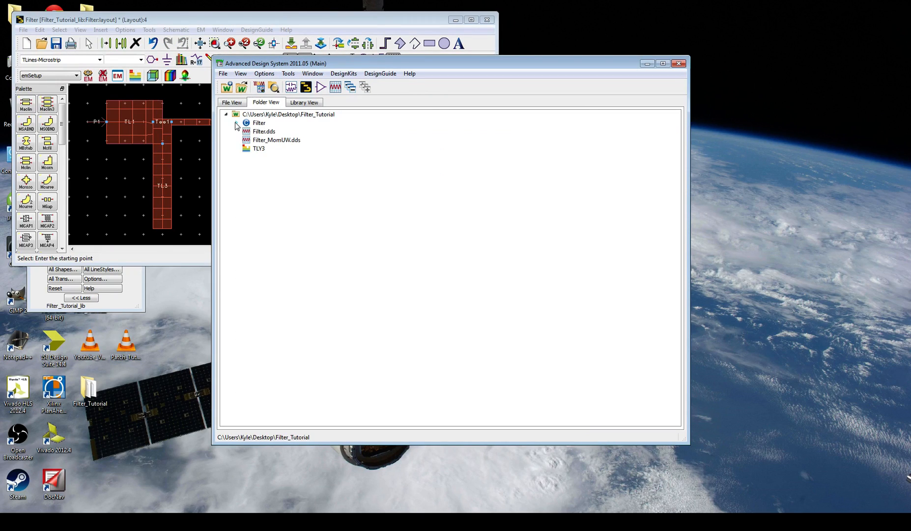
left_click(237, 122)
left_click(286, 152)
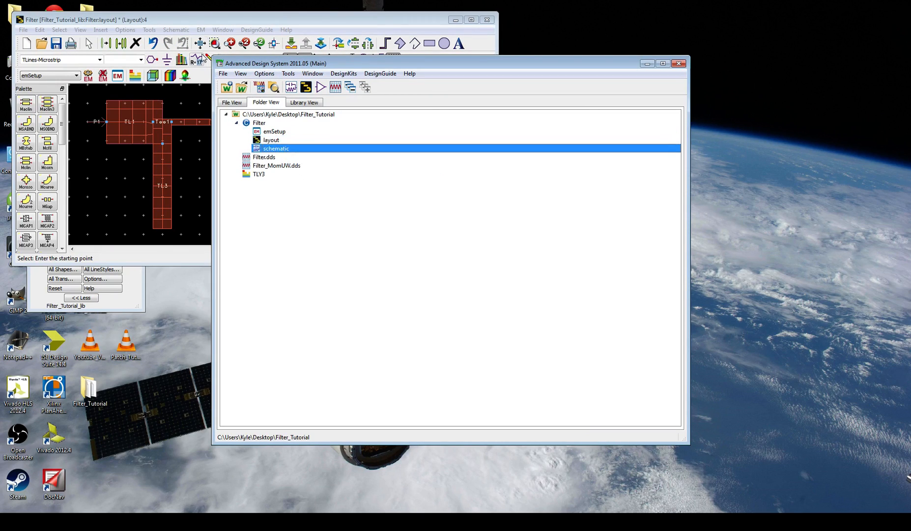
right_click(272, 152)
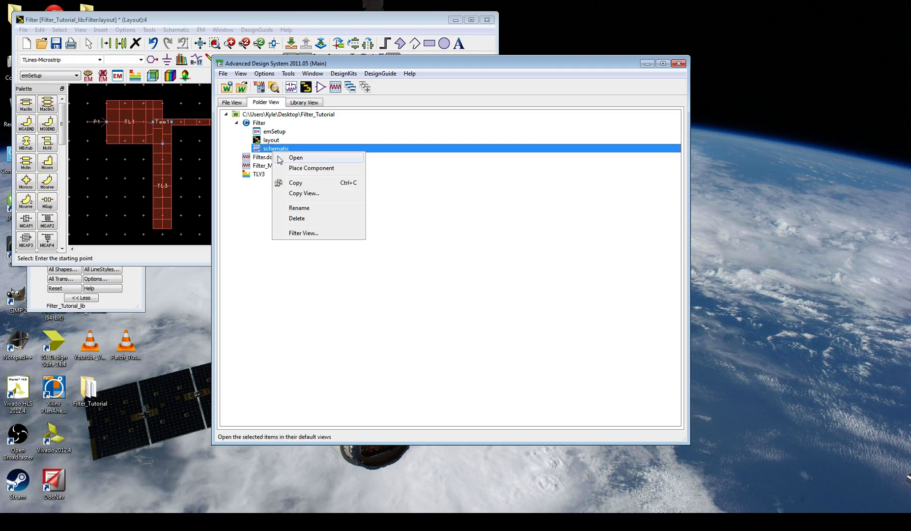
left_click(308, 219)
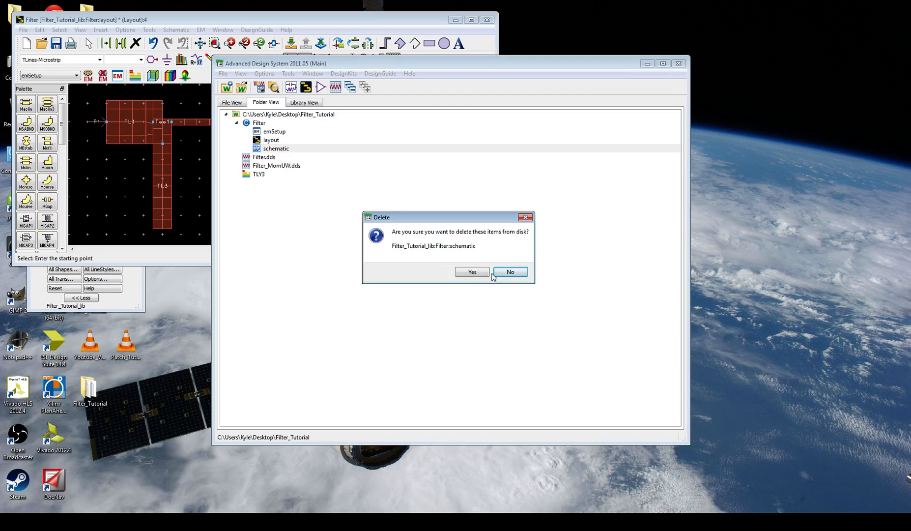
left_click(476, 274)
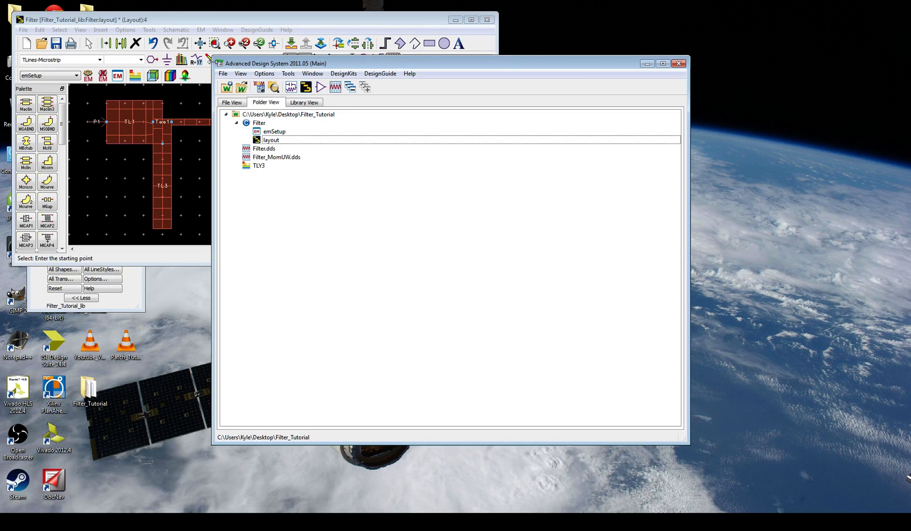
Step: Create the EM model "emModel" and the symbol "symbol" from the Filter layout, and close the layout window
left_click(218, 25)
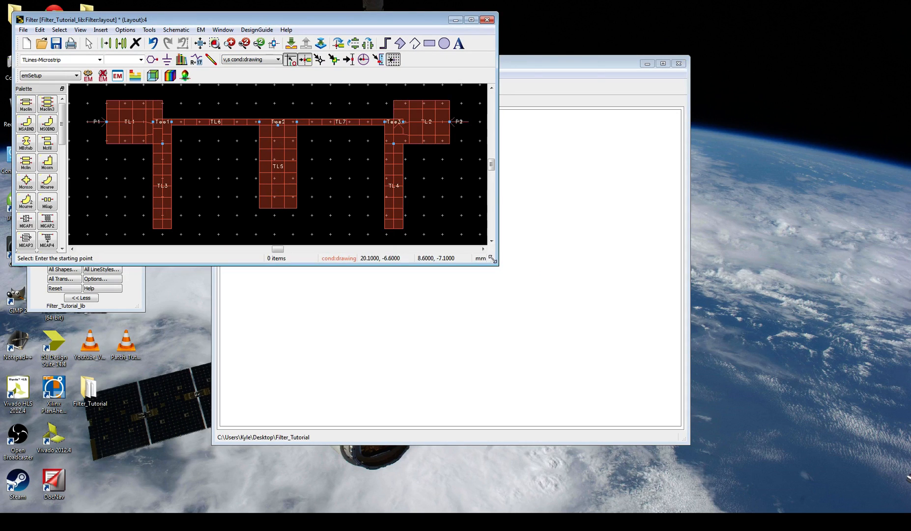
left_click_drag(497, 264, 817, 404)
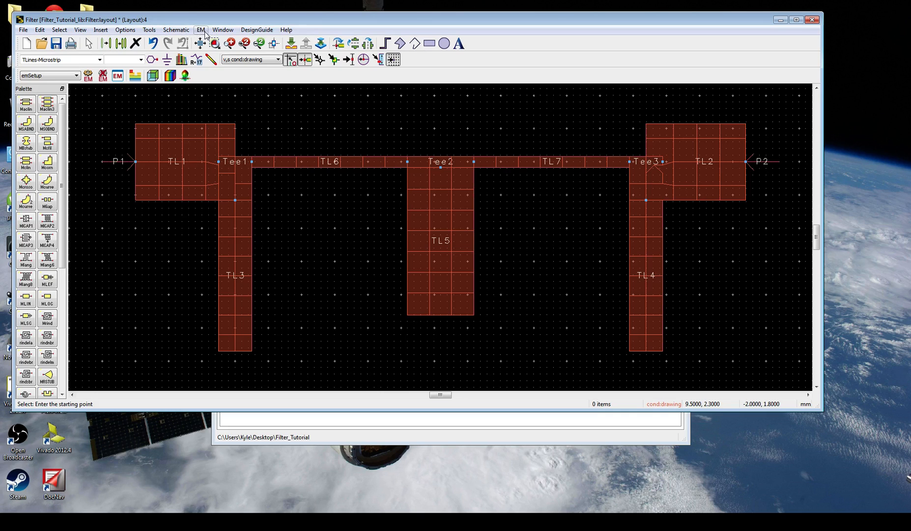
left_click(205, 34)
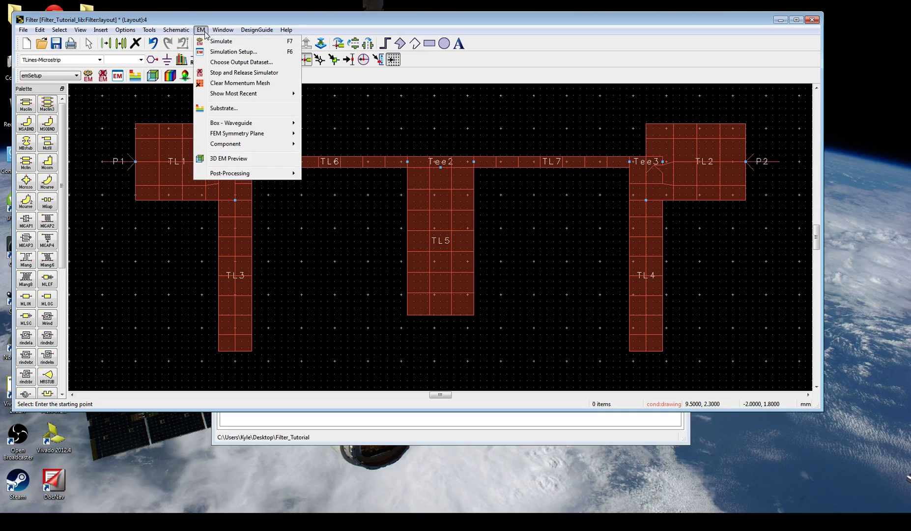
mouse_move(293, 151)
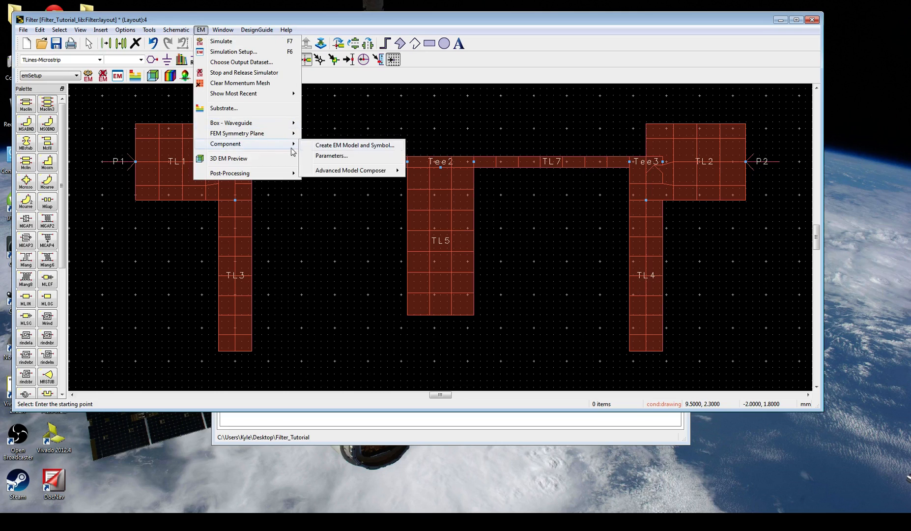
left_click(345, 145)
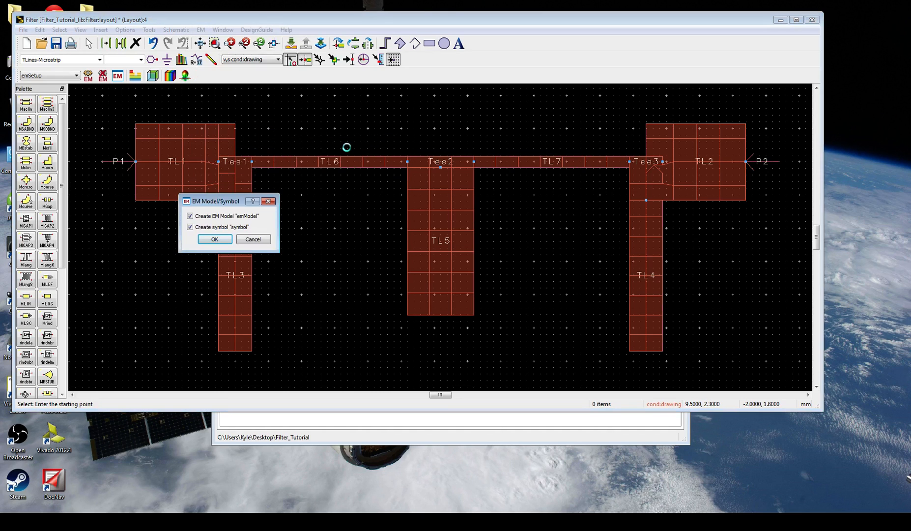
left_click(215, 240)
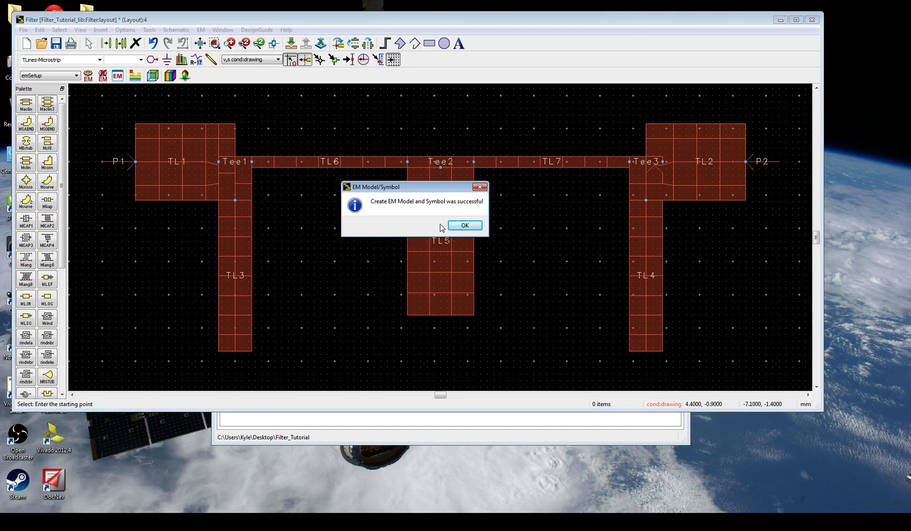
left_click(464, 226)
left_click(813, 20)
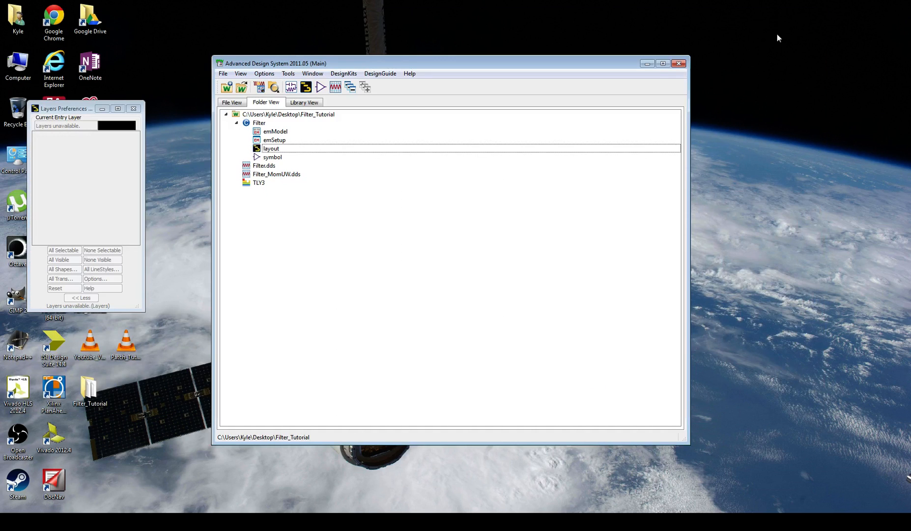
left_click(238, 124)
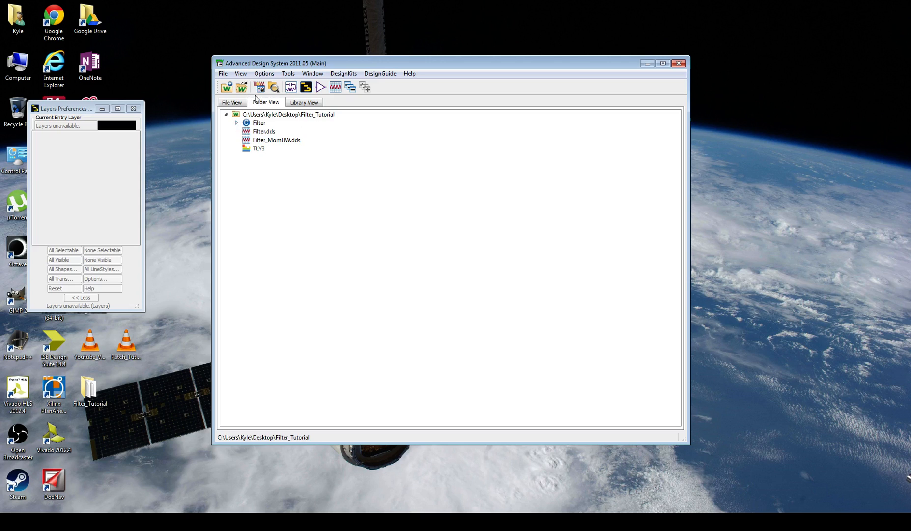
Step: Create a new schematic for the cell "cell_1" in Filter_Tutorial_lib and enlarge its window
left_click(291, 87)
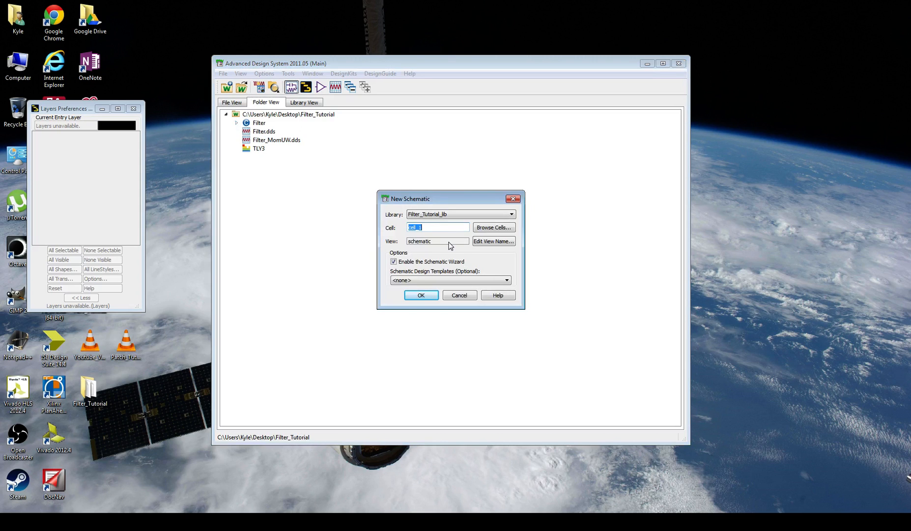
key("Return")
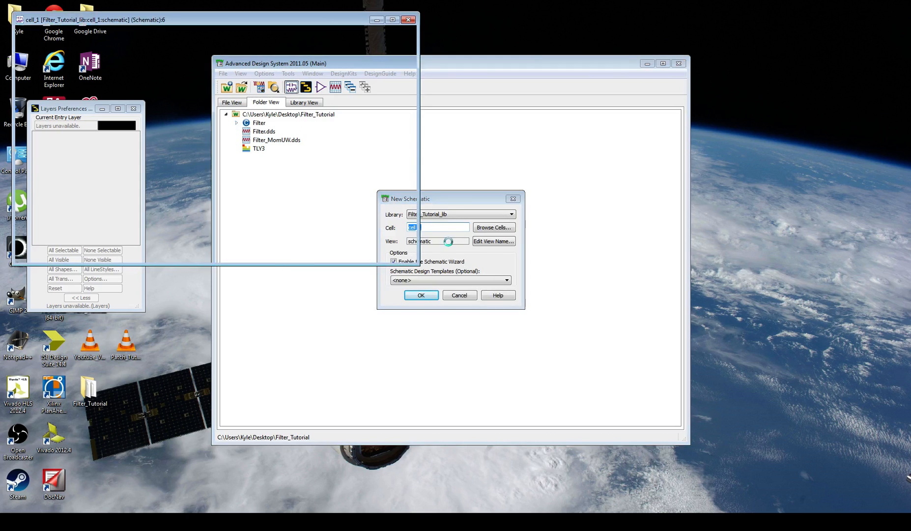
left_click(85, 163)
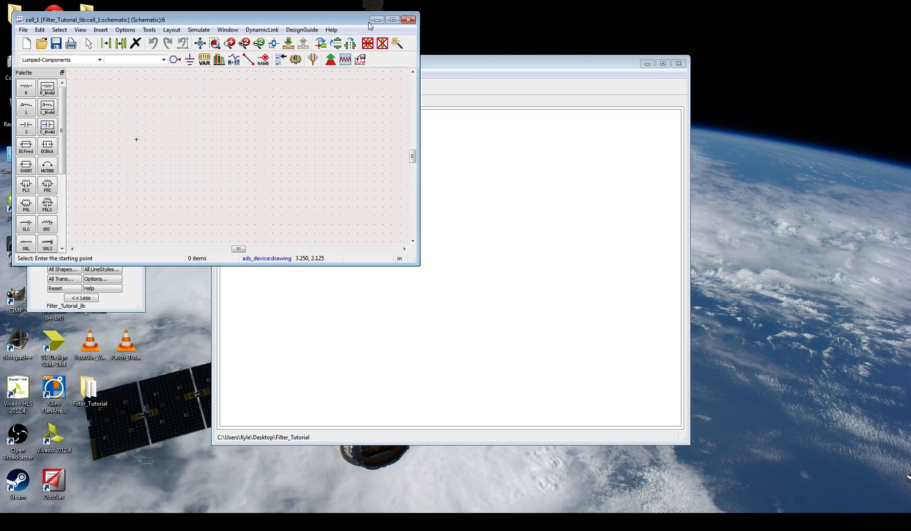
left_click(392, 19)
double_click(719, 5)
left_click_drag(415, 263, 841, 415)
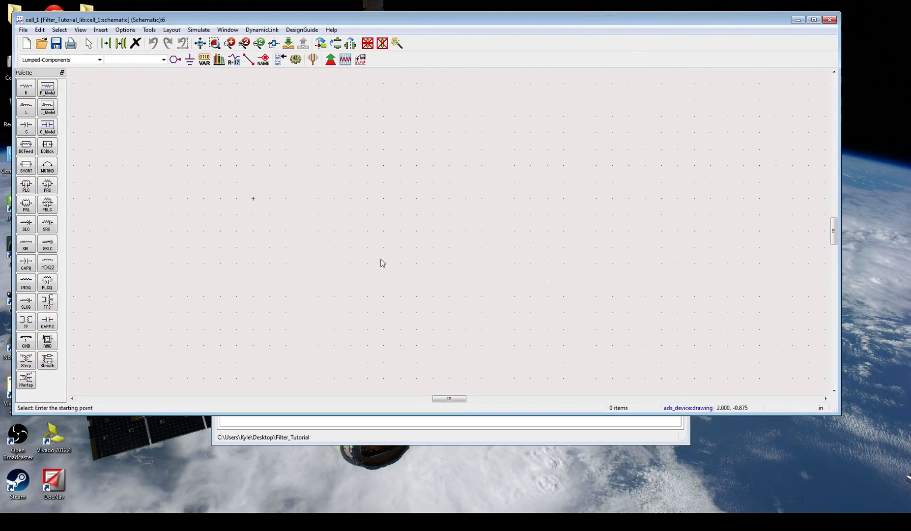
Step: Place one instance of the Filter component from the workspace library Filter_Tutorial_lib in the schematic
left_click(222, 60)
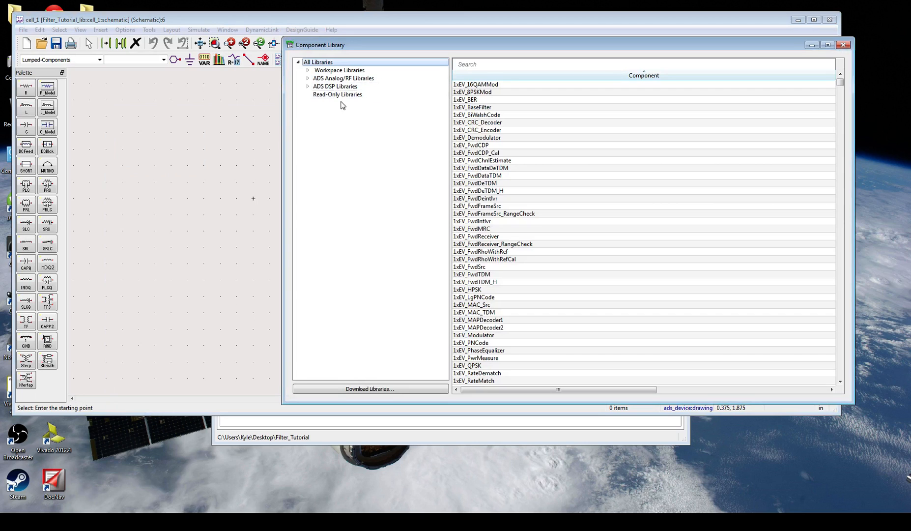
left_click(309, 72)
left_click(343, 79)
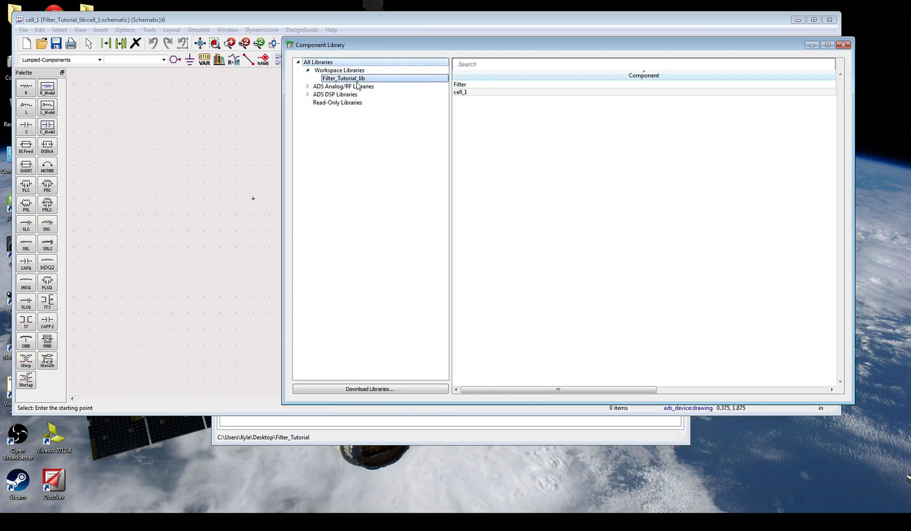
left_click(477, 91)
left_click(475, 86)
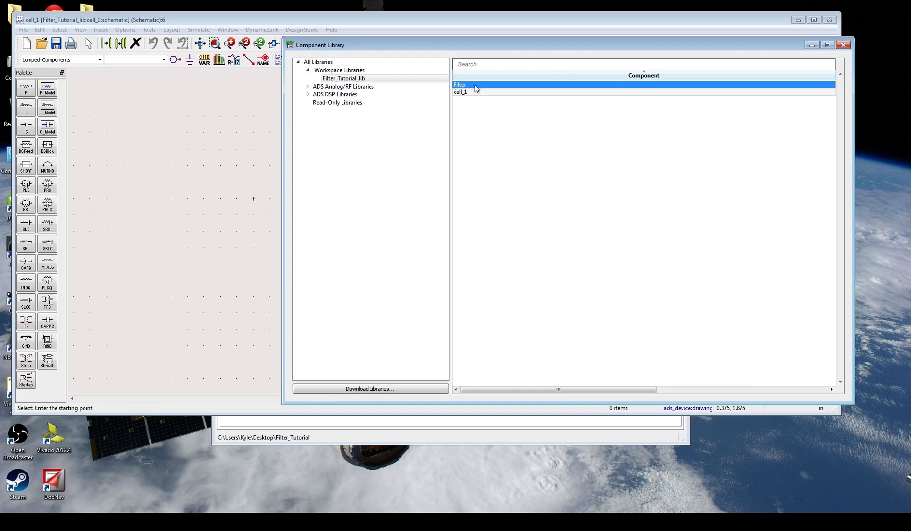
left_click_drag(475, 86, 197, 173)
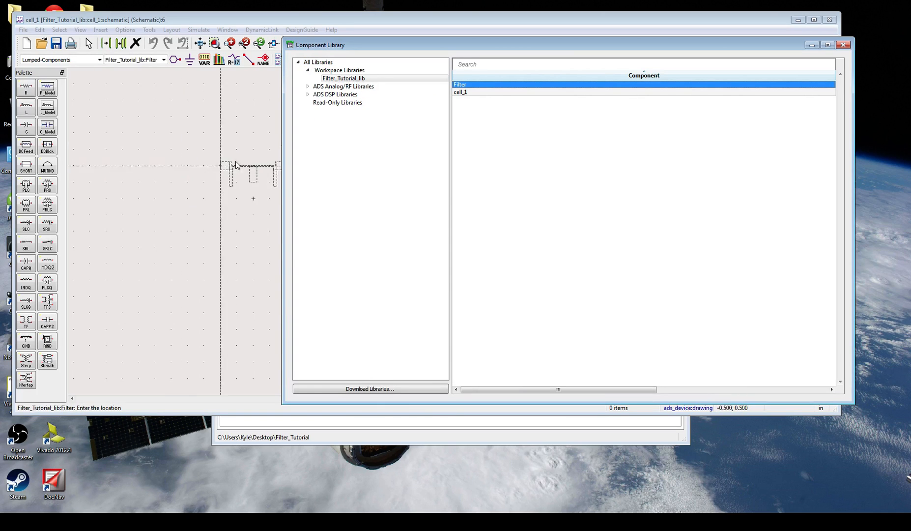
left_click(181, 190)
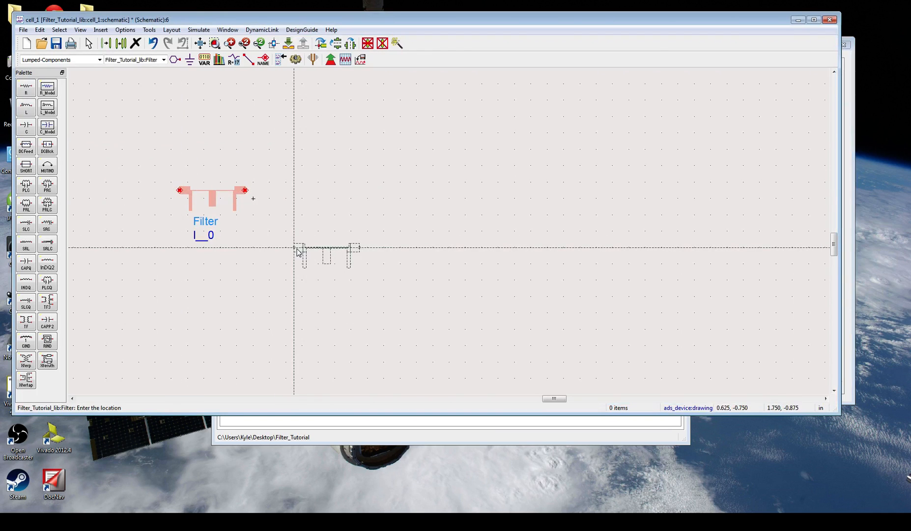
key("Escape")
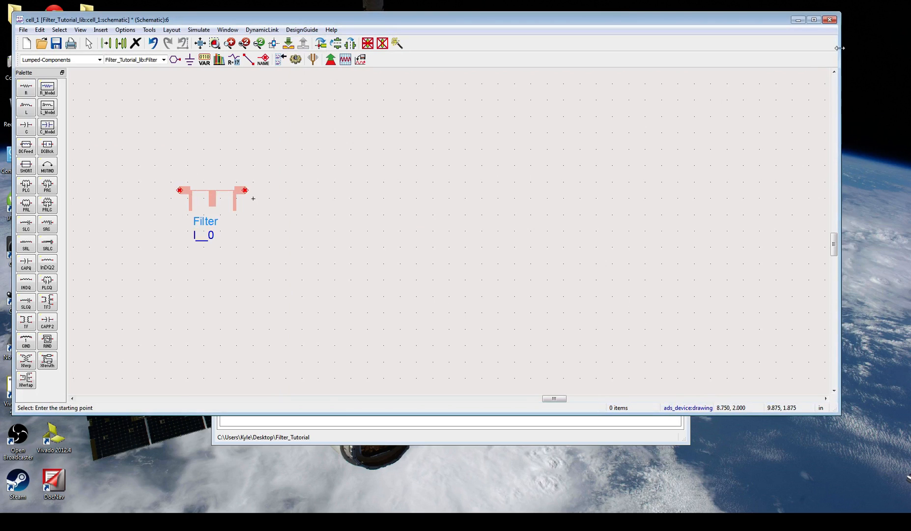
Step: Move the Filter symbol toward the middle of the schematic
left_click_drag(320, 269, 158, 154)
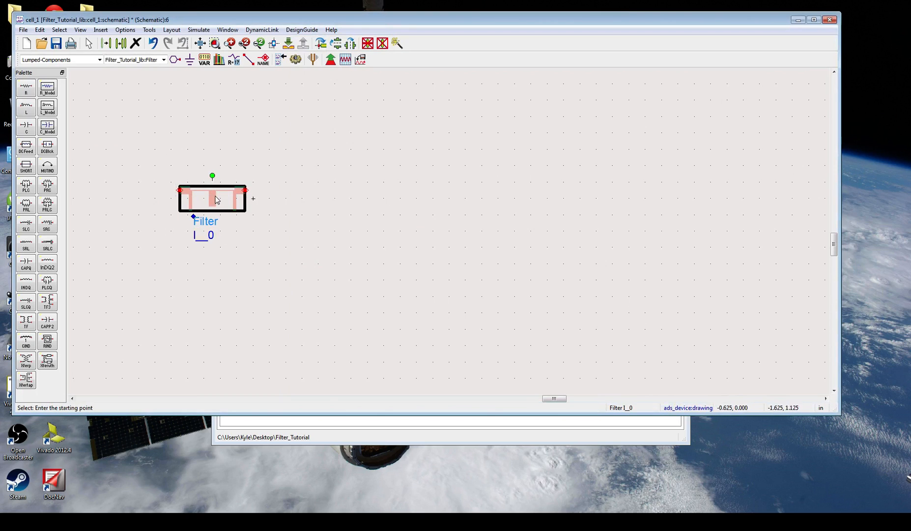
left_click_drag(216, 196, 284, 205)
scroll(355, 221, "up", 1)
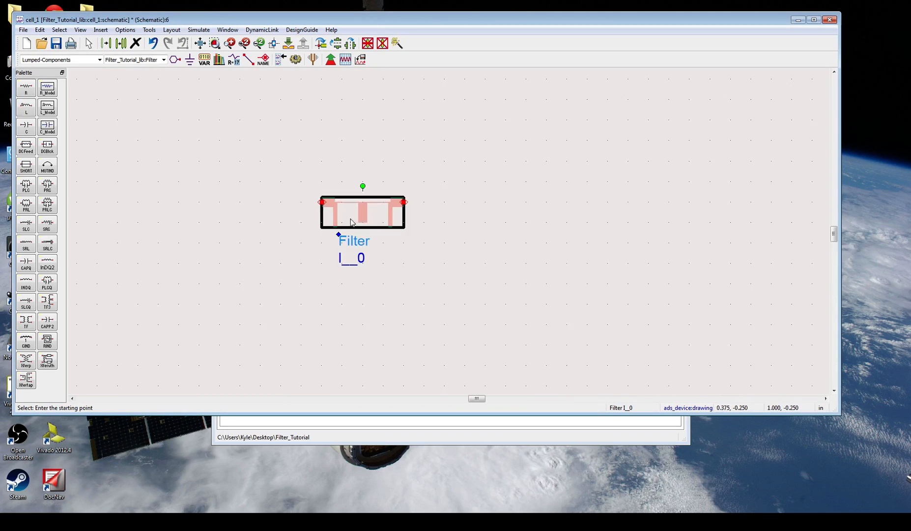
scroll(435, 244, "up", 1)
scroll(474, 254, "up", 1)
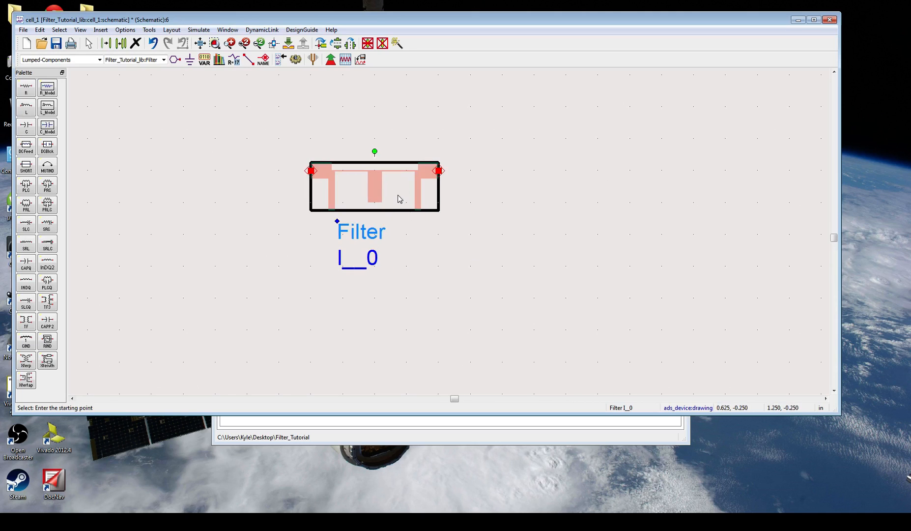
left_click(519, 261)
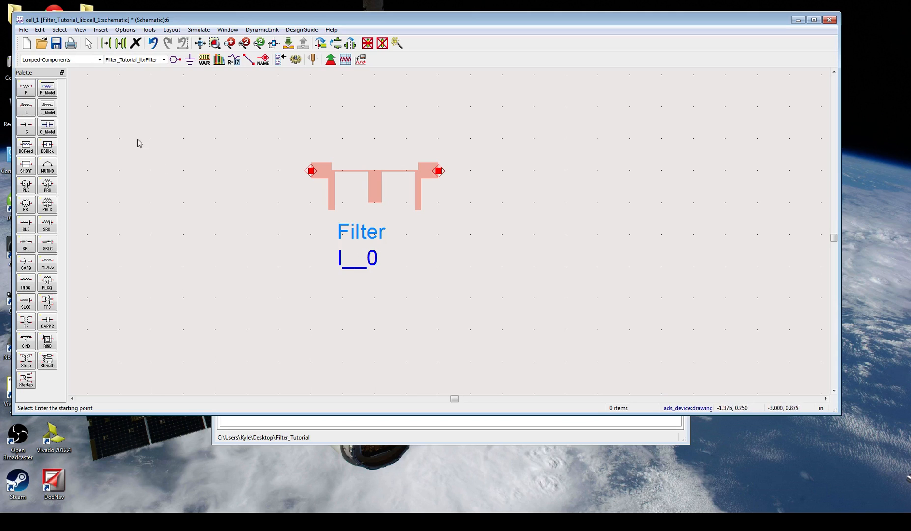
Step: Place two Term components from the Simulation-S_Param set, one on each port of the Filter symbol
left_click(99, 59)
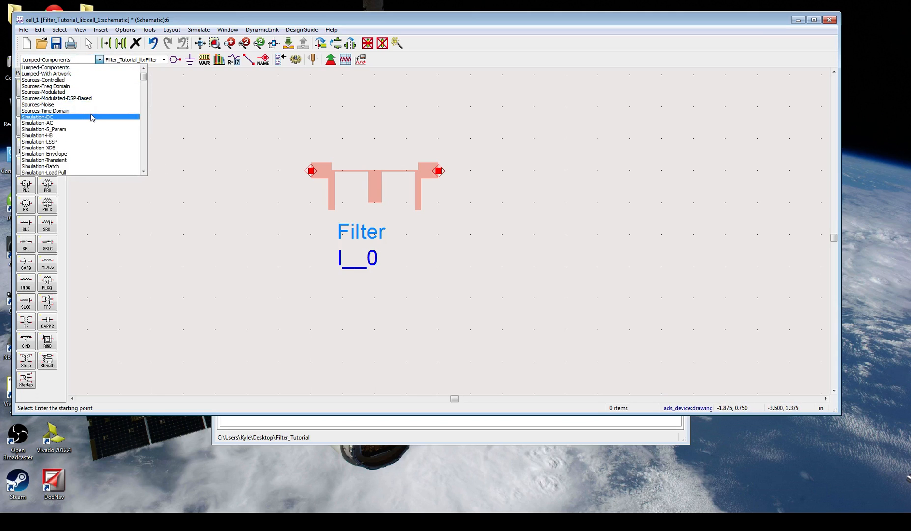
left_click(78, 129)
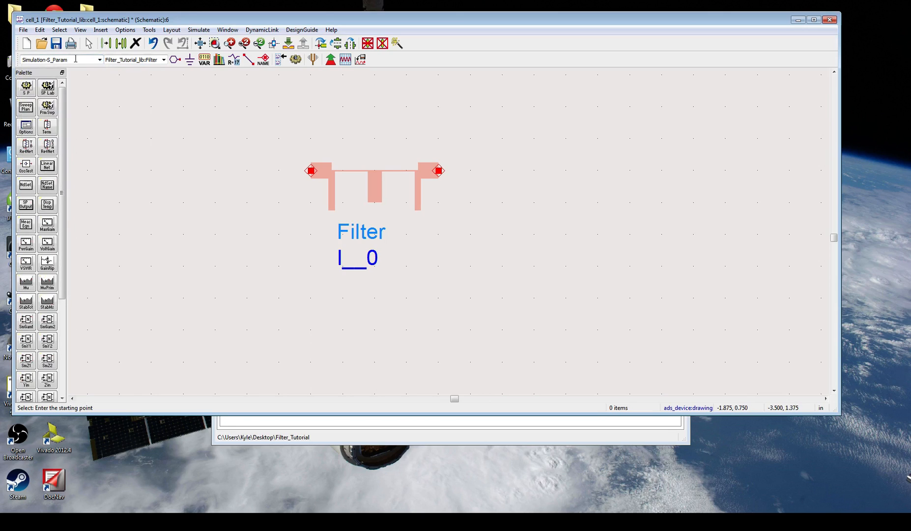
left_click(47, 127)
left_click(311, 171)
left_click(443, 173)
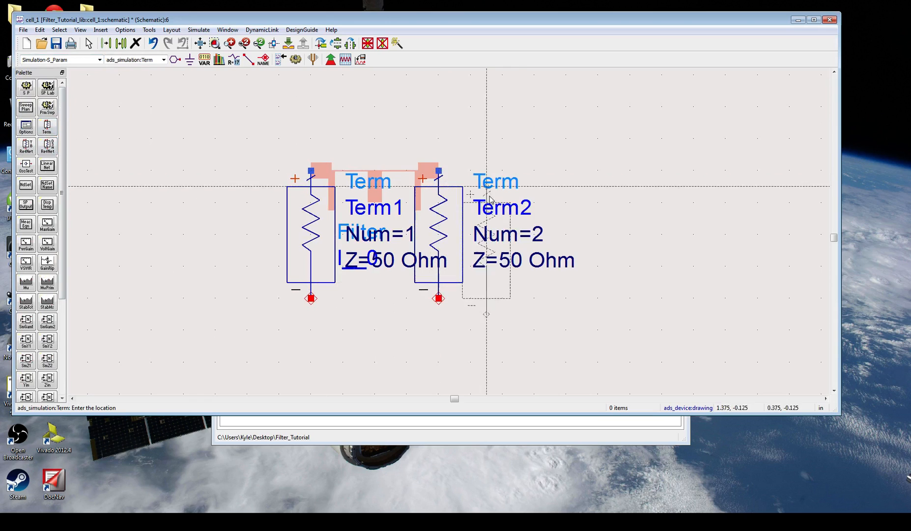
key("Escape")
Step: Move Term1 and Term2 outward and below the Filter's ports so that wires connect them to the symbol
left_click_drag(322, 240, 227, 223)
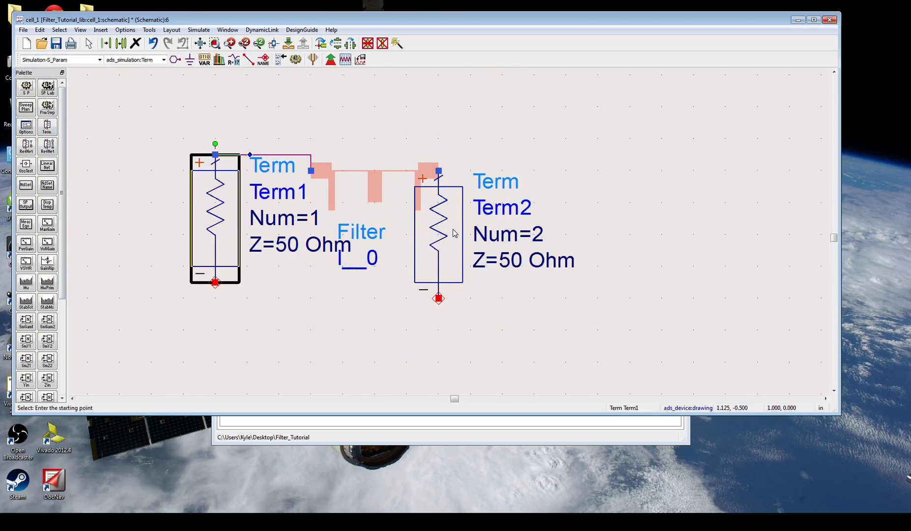
left_click_drag(438, 231, 551, 231)
left_click(219, 227)
left_click_drag(217, 222, 130, 272)
left_click(455, 122)
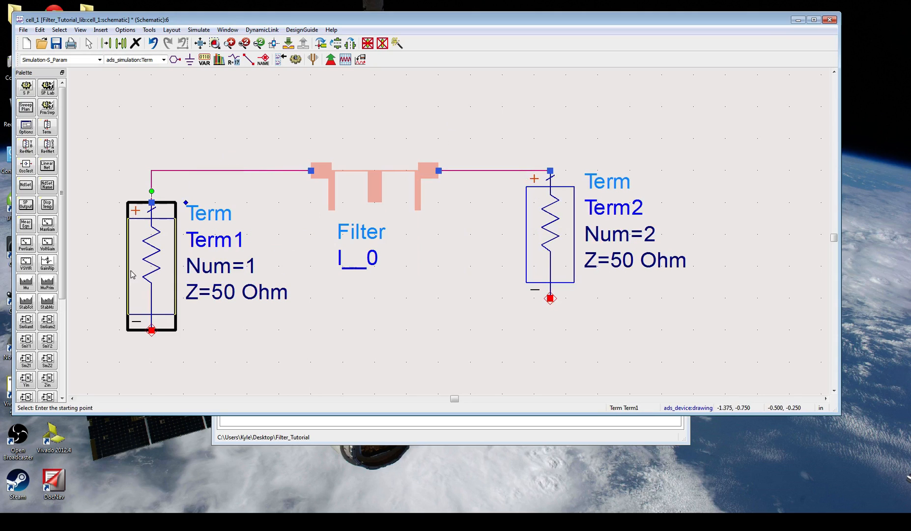
left_click_drag(546, 251, 546, 283)
left_click(362, 104)
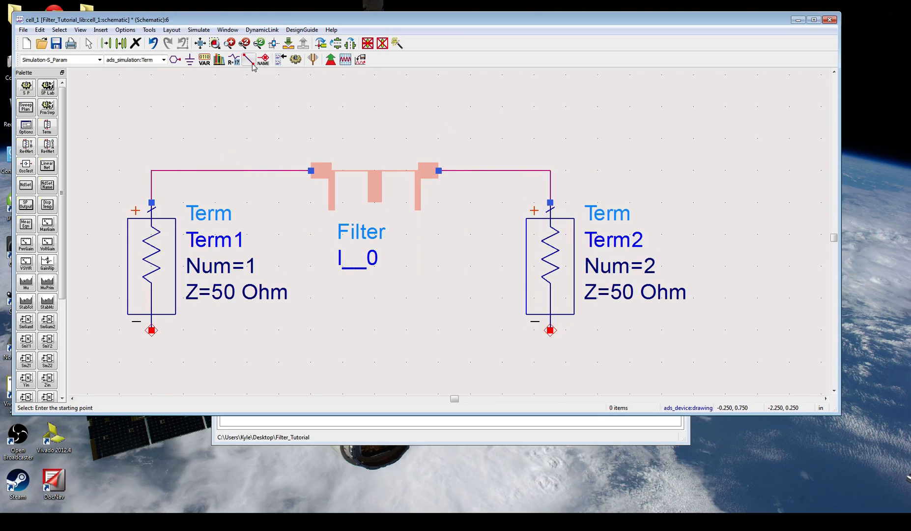
Step: Add a ground to the negative terminal of both Term1 and Term2
left_click(189, 60)
left_click(152, 330)
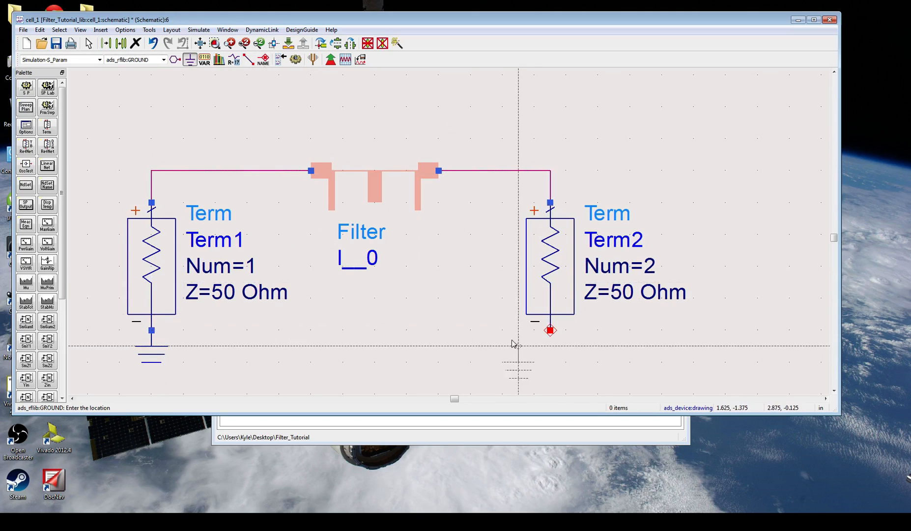
left_click(550, 330)
key("Escape")
Step: Add an S-parameter simulation controller to the schematic, positioned above the filter circuit
left_click(26, 87)
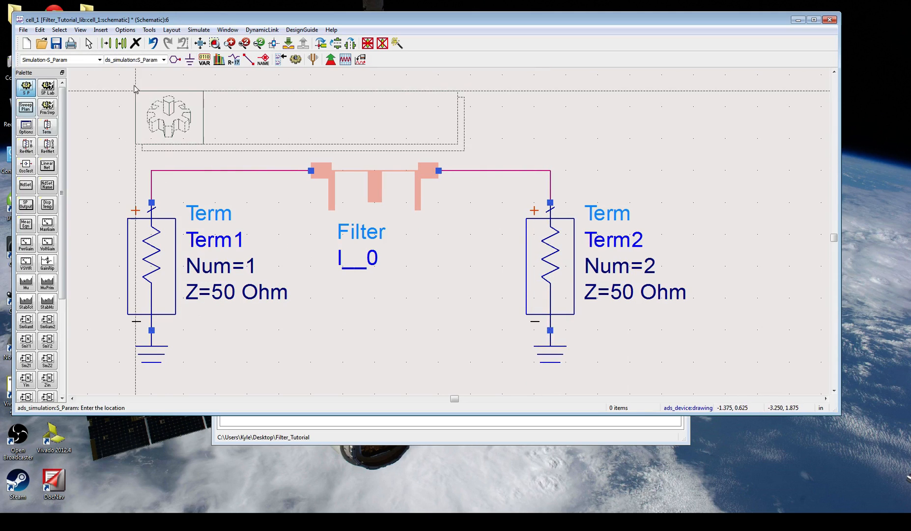
scroll(453, 220, "down", 1)
key("Escape")
left_click_drag(398, 202, 315, 100)
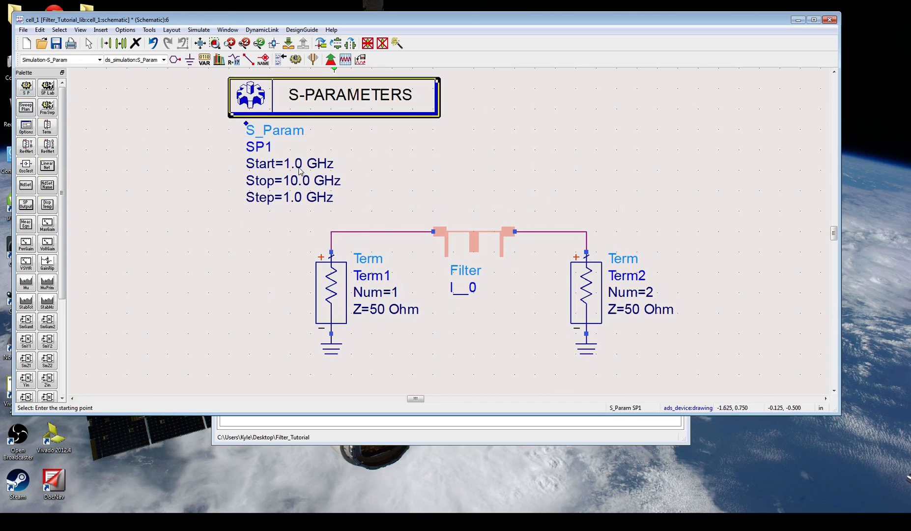
Step: Set the S-parameter sweep's stop to 15.0 GHz and step to 0.1 GHz, and reposition the controller above the circuit
left_click(298, 168)
left_click(298, 180)
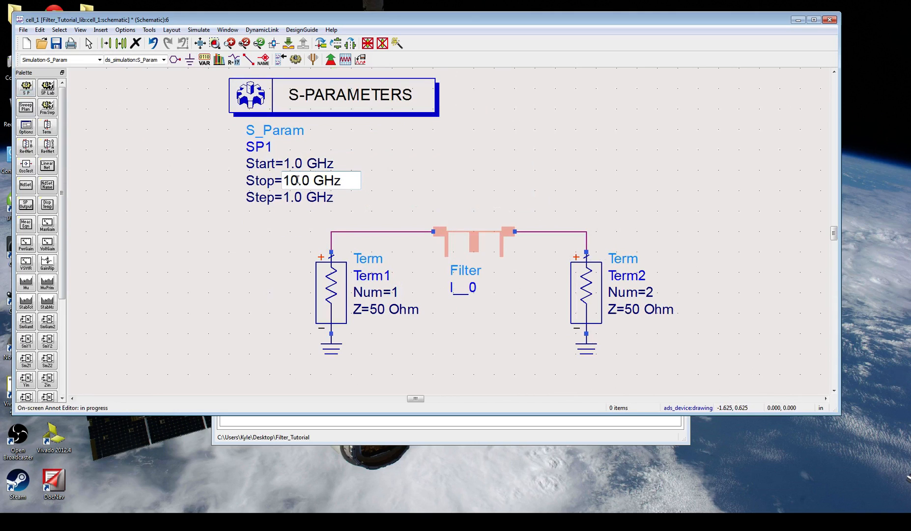
key("BackSpace")
type("5")
left_click(301, 199)
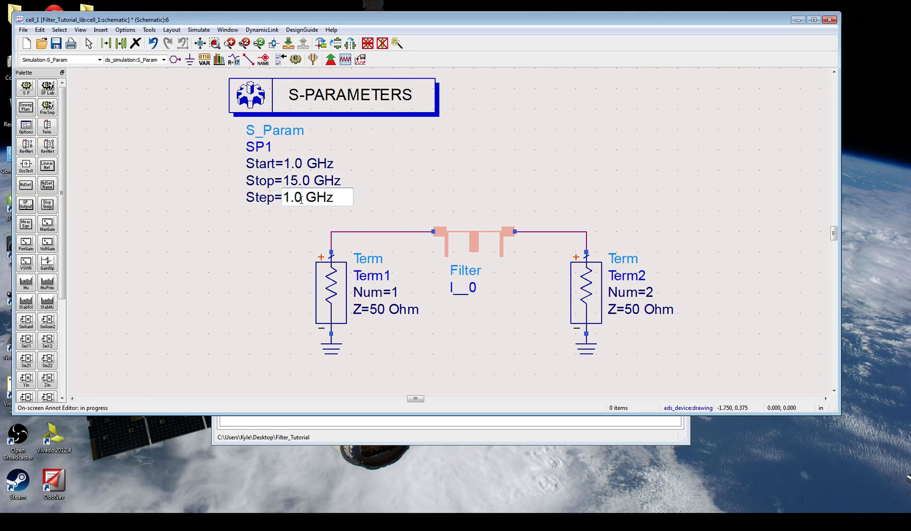
left_click_drag(302, 199, 480, 183)
type("0.1")
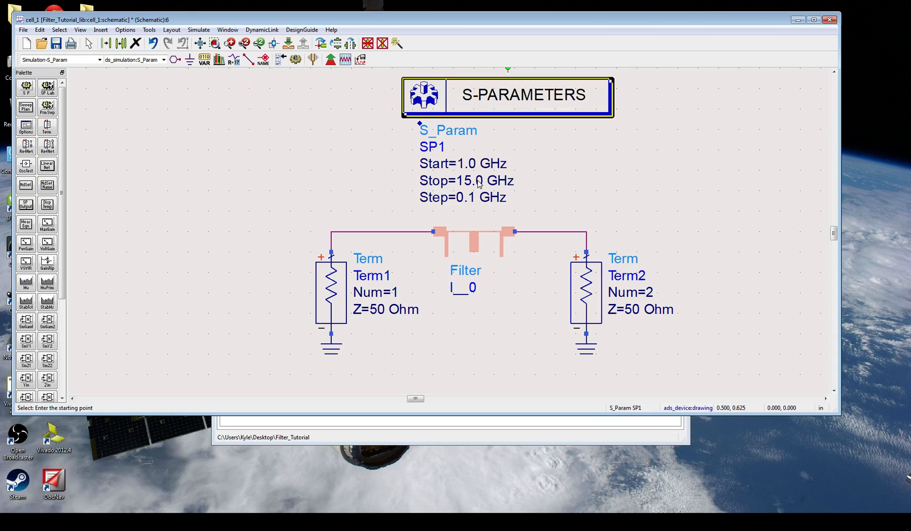
left_click_drag(485, 105, 371, 108)
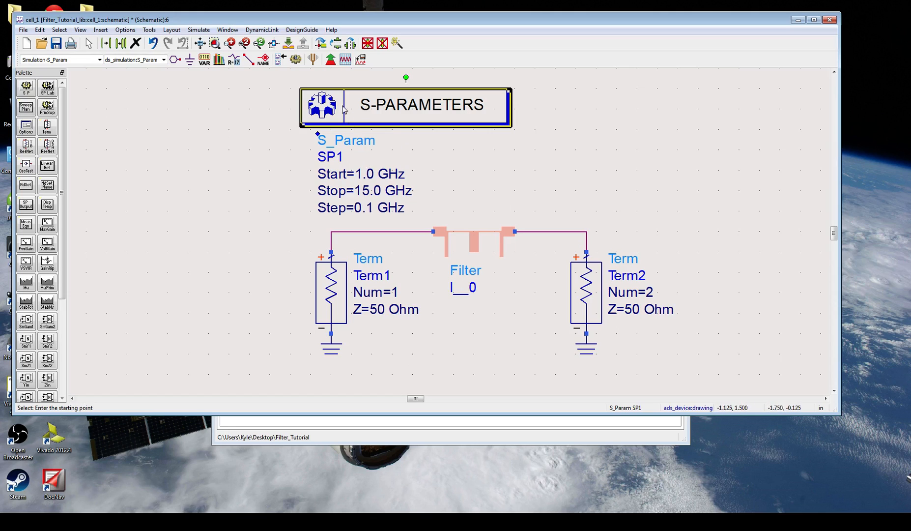
Step: Run the S-parameter simulation of cell_1 and enlarge the resulting data display window
left_click(296, 63)
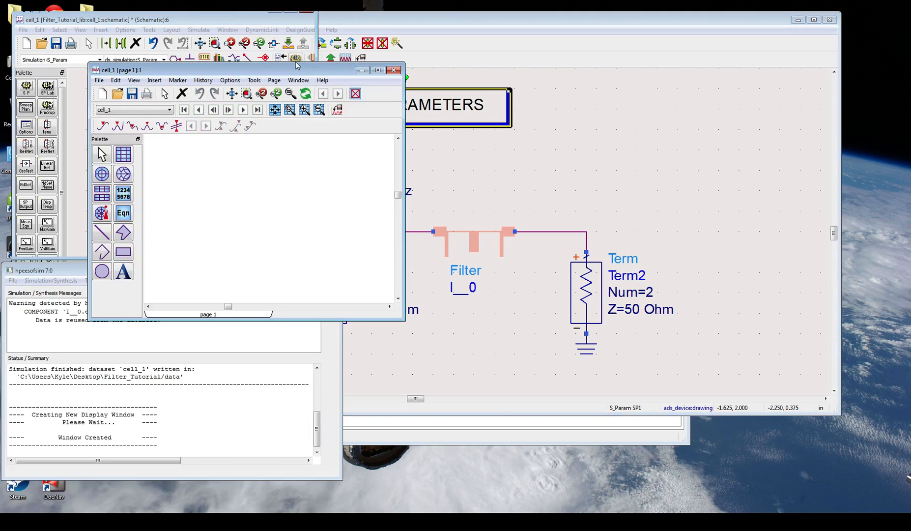
left_click_drag(330, 72, 260, 14)
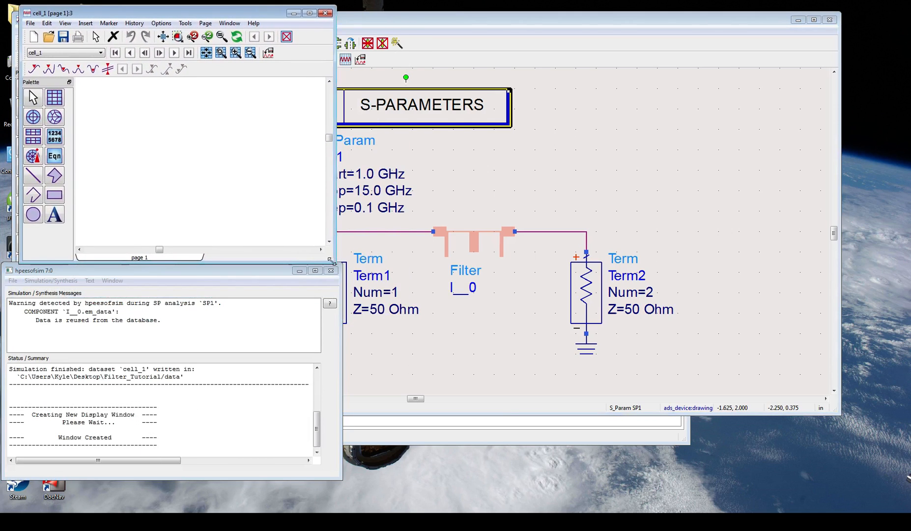
left_click_drag(327, 264, 751, 431)
Step: Add a rectangular plot of S(2,1) in dB from the cell_1 dataset to the data display
left_click(54, 98)
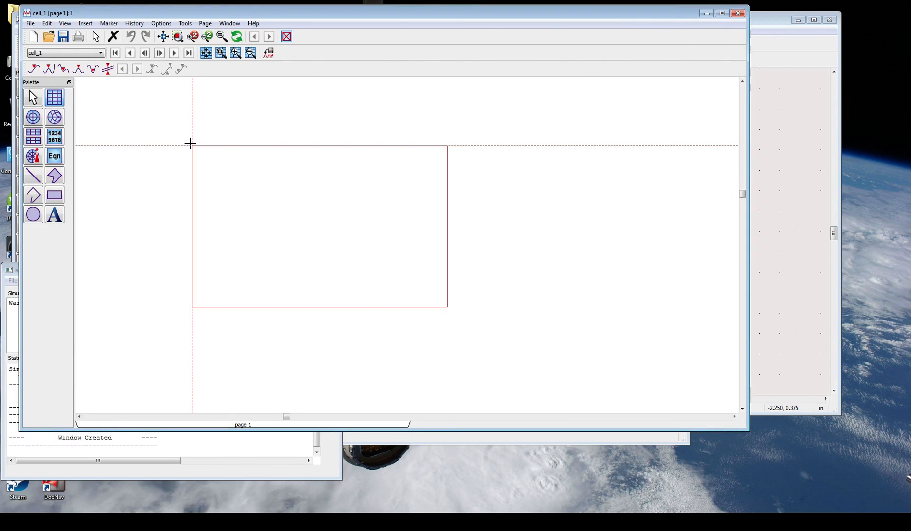
left_click(216, 143)
double_click(298, 247)
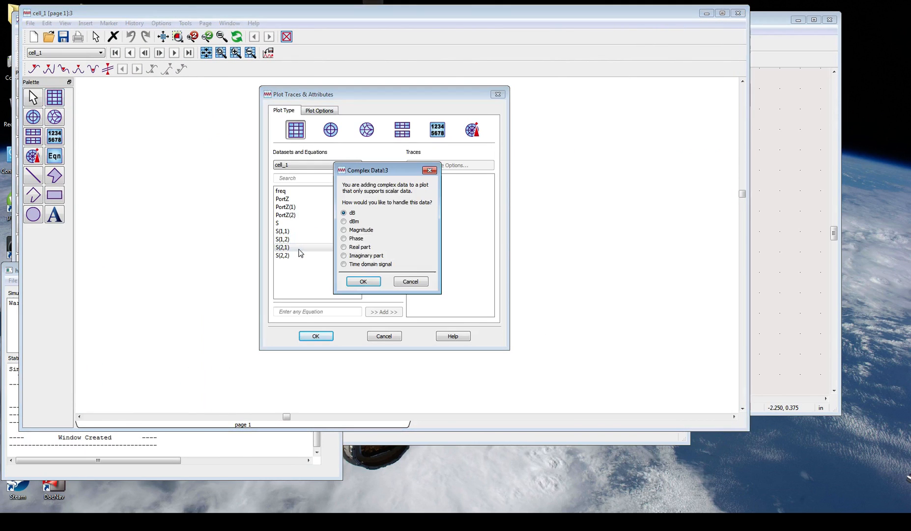
left_click(364, 281)
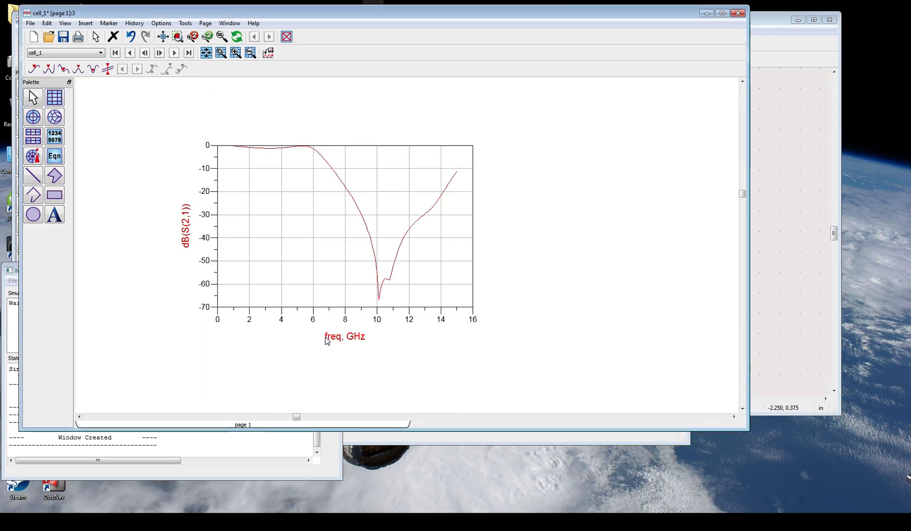
left_click(325, 337)
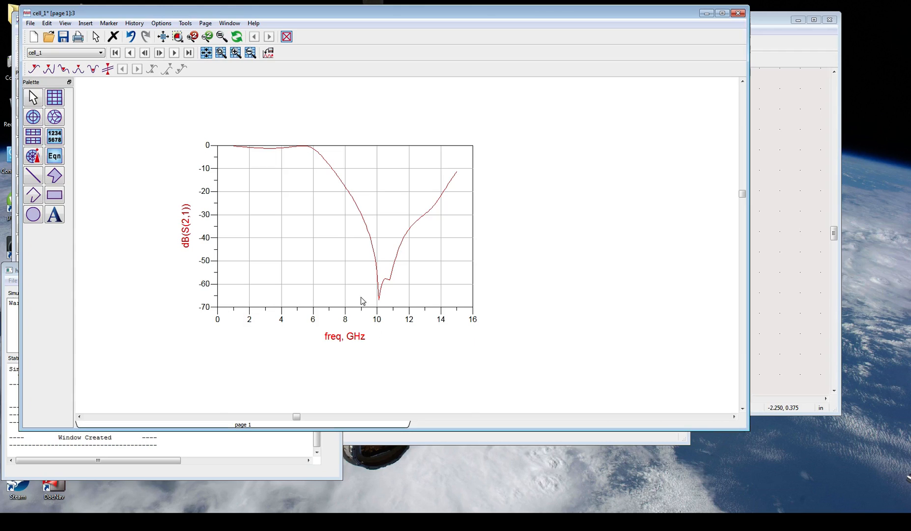
Step: Close the cell_1 data display and the simulation status window
left_click(739, 13)
left_click(69, 92)
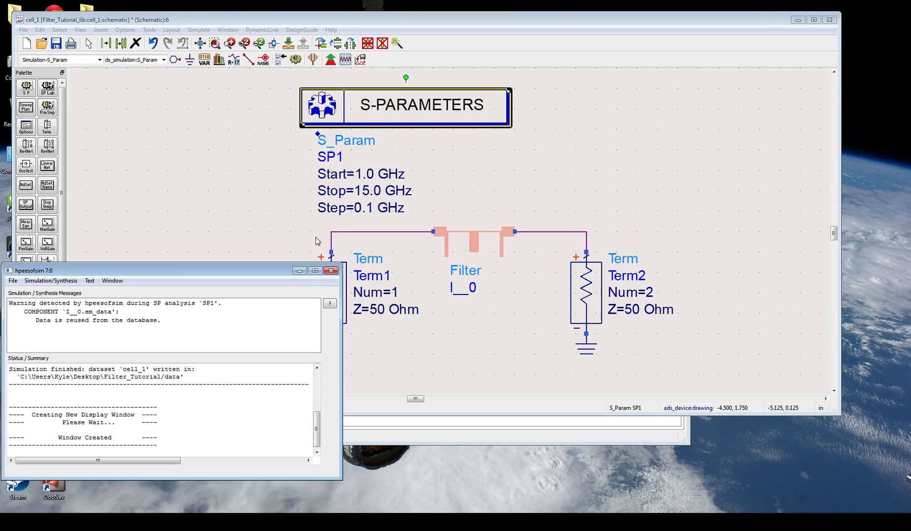
left_click(333, 272)
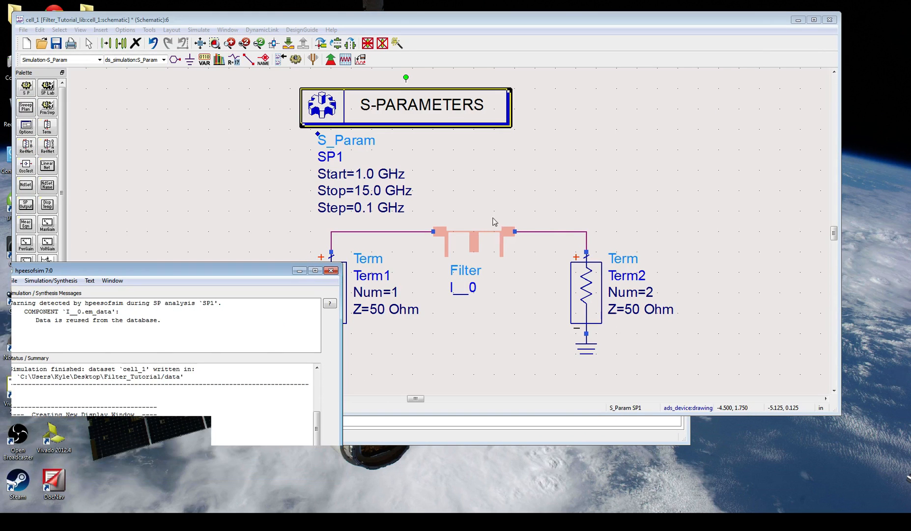